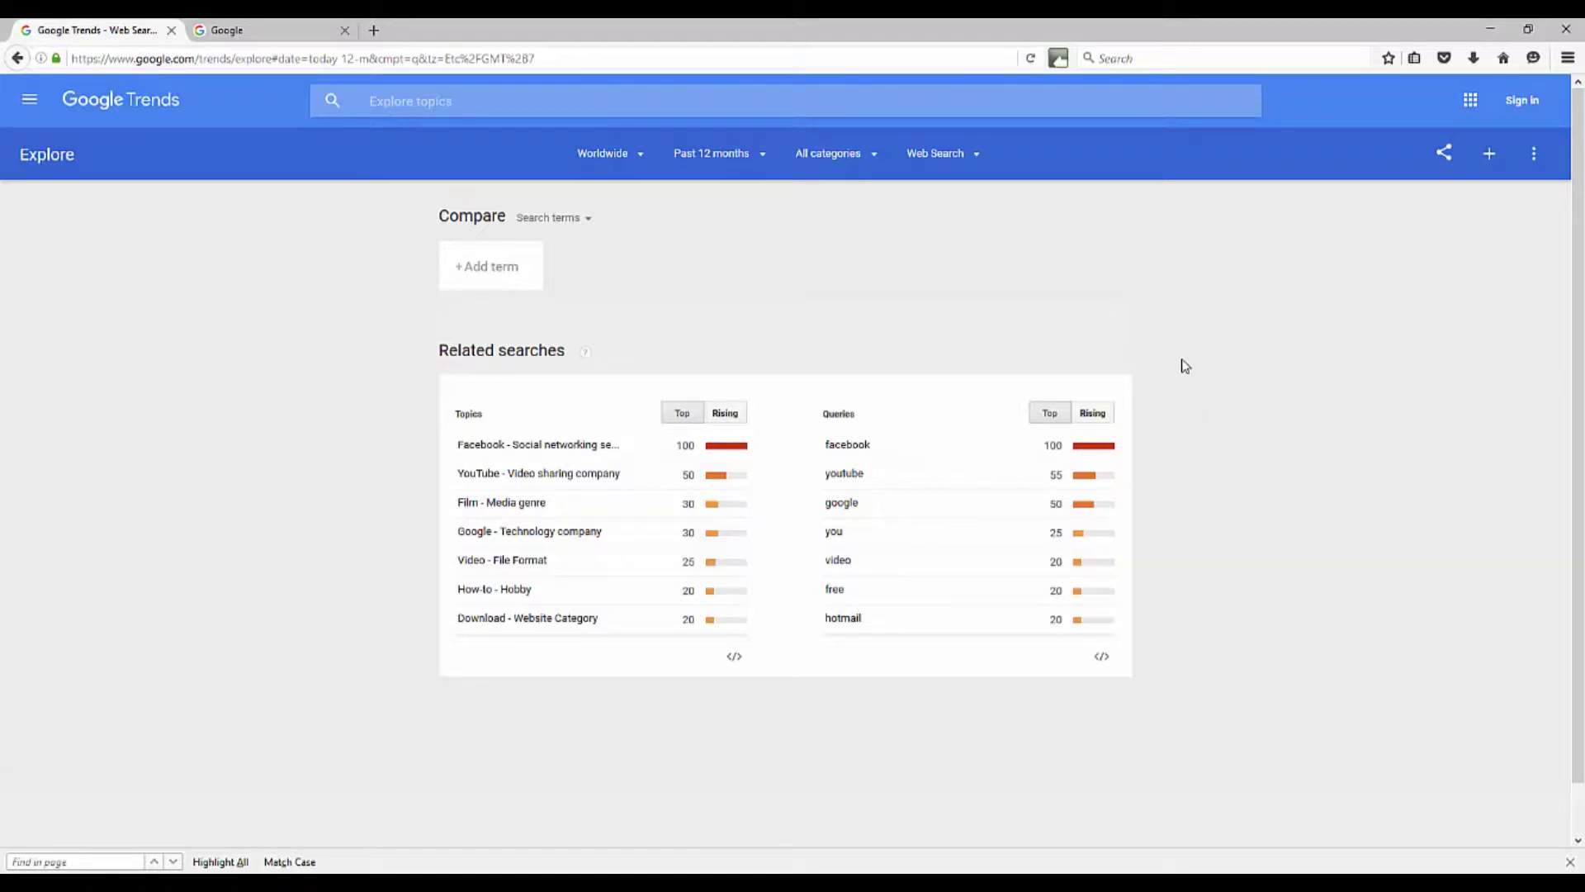
# Add blogging and wordpress as the first two comparison search terms.
pyautogui.click(483, 265)
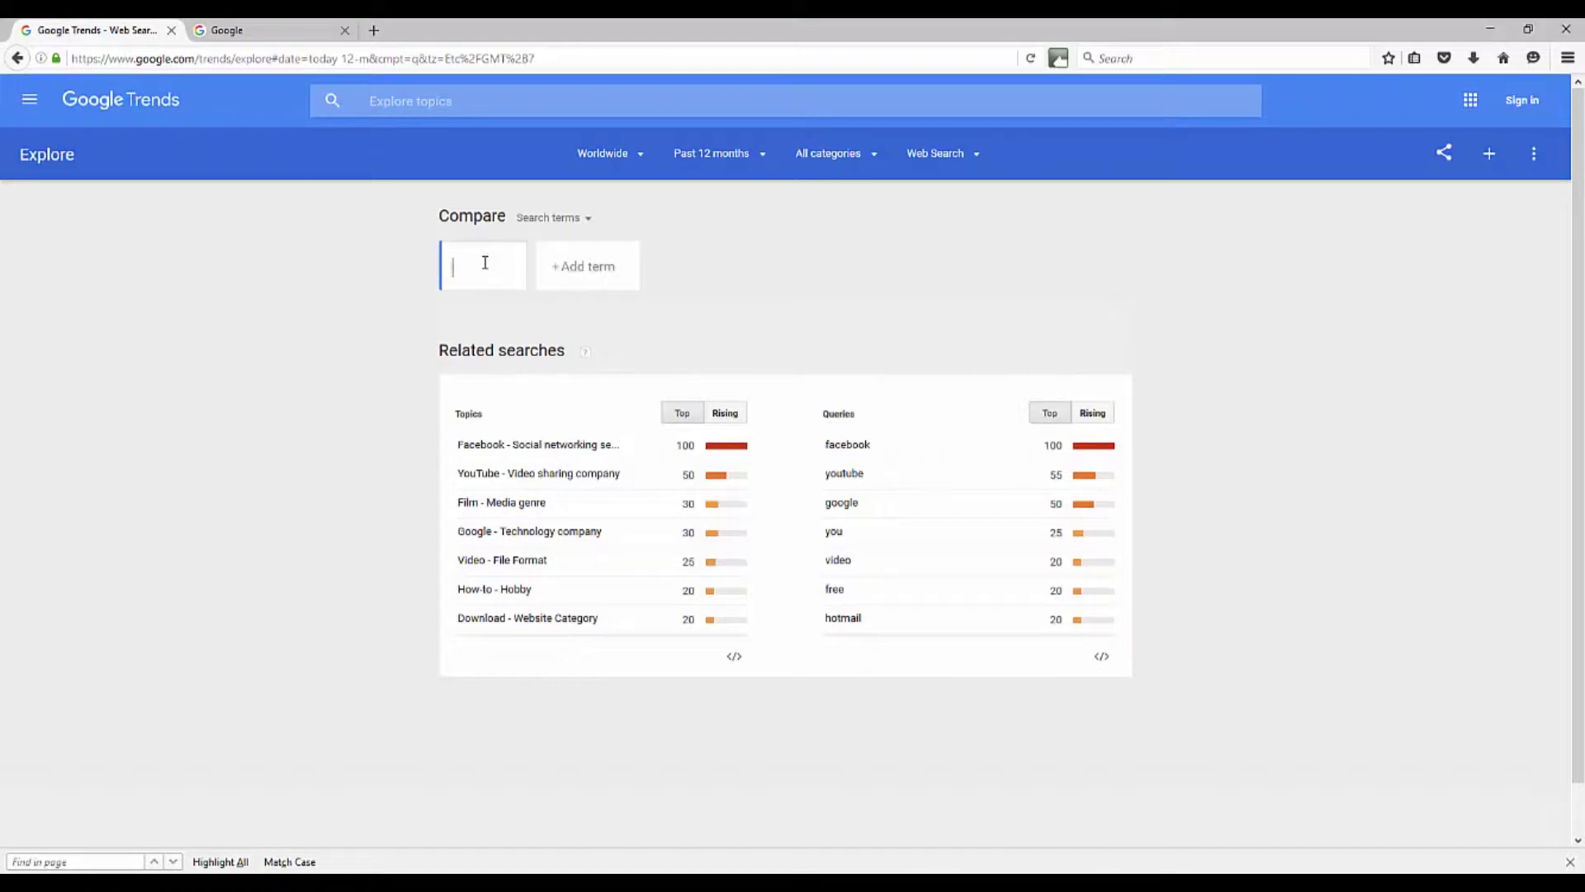
pyautogui.write('bloggin')
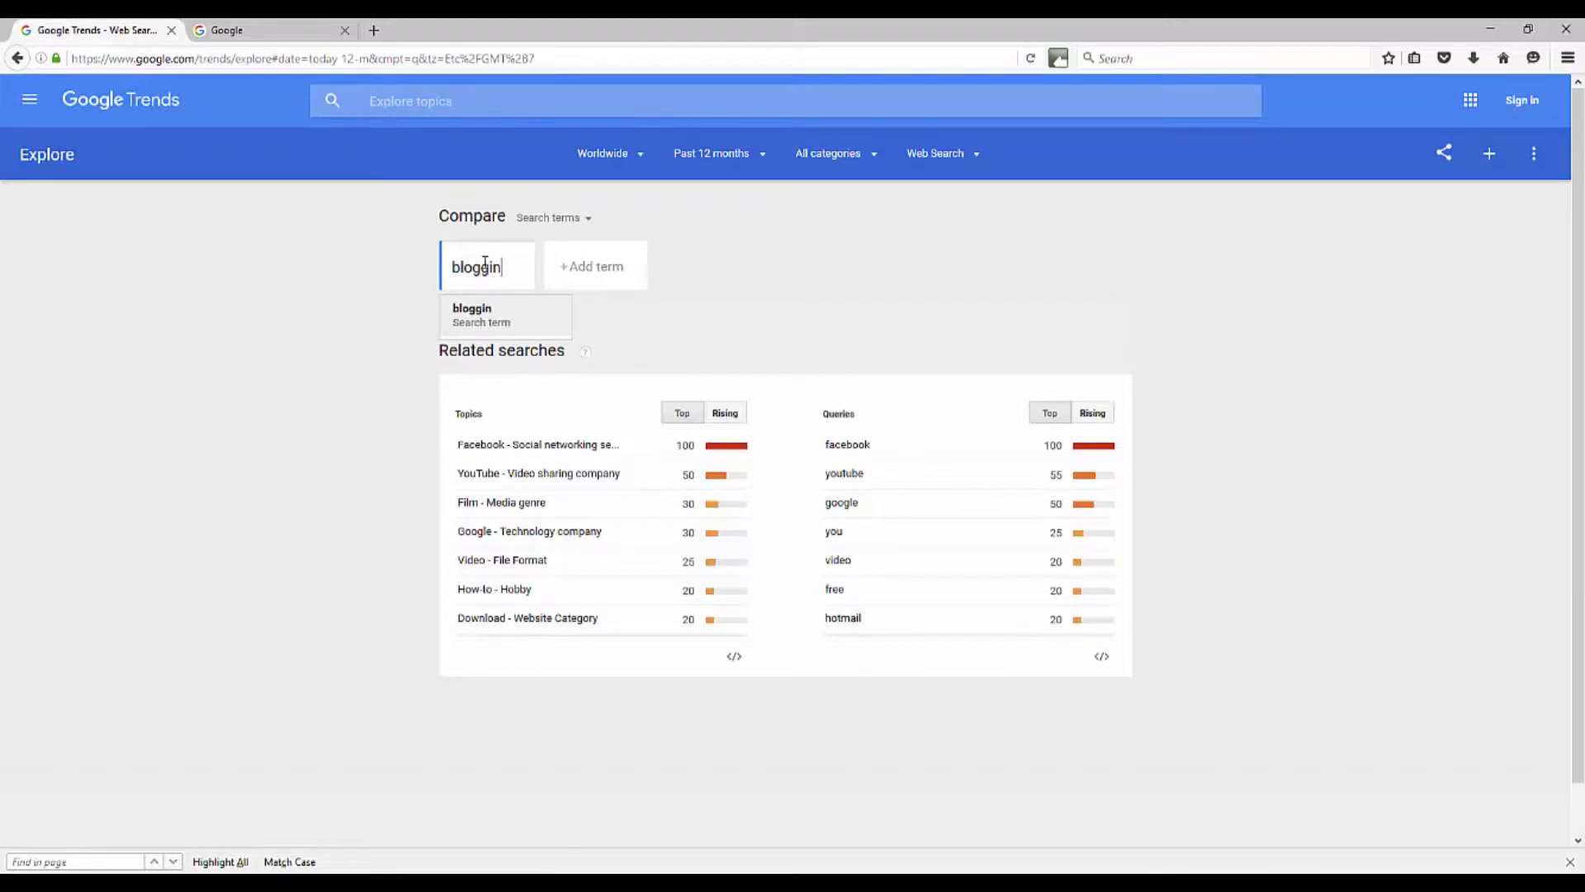
pyautogui.write('g')
pyautogui.click(510, 312)
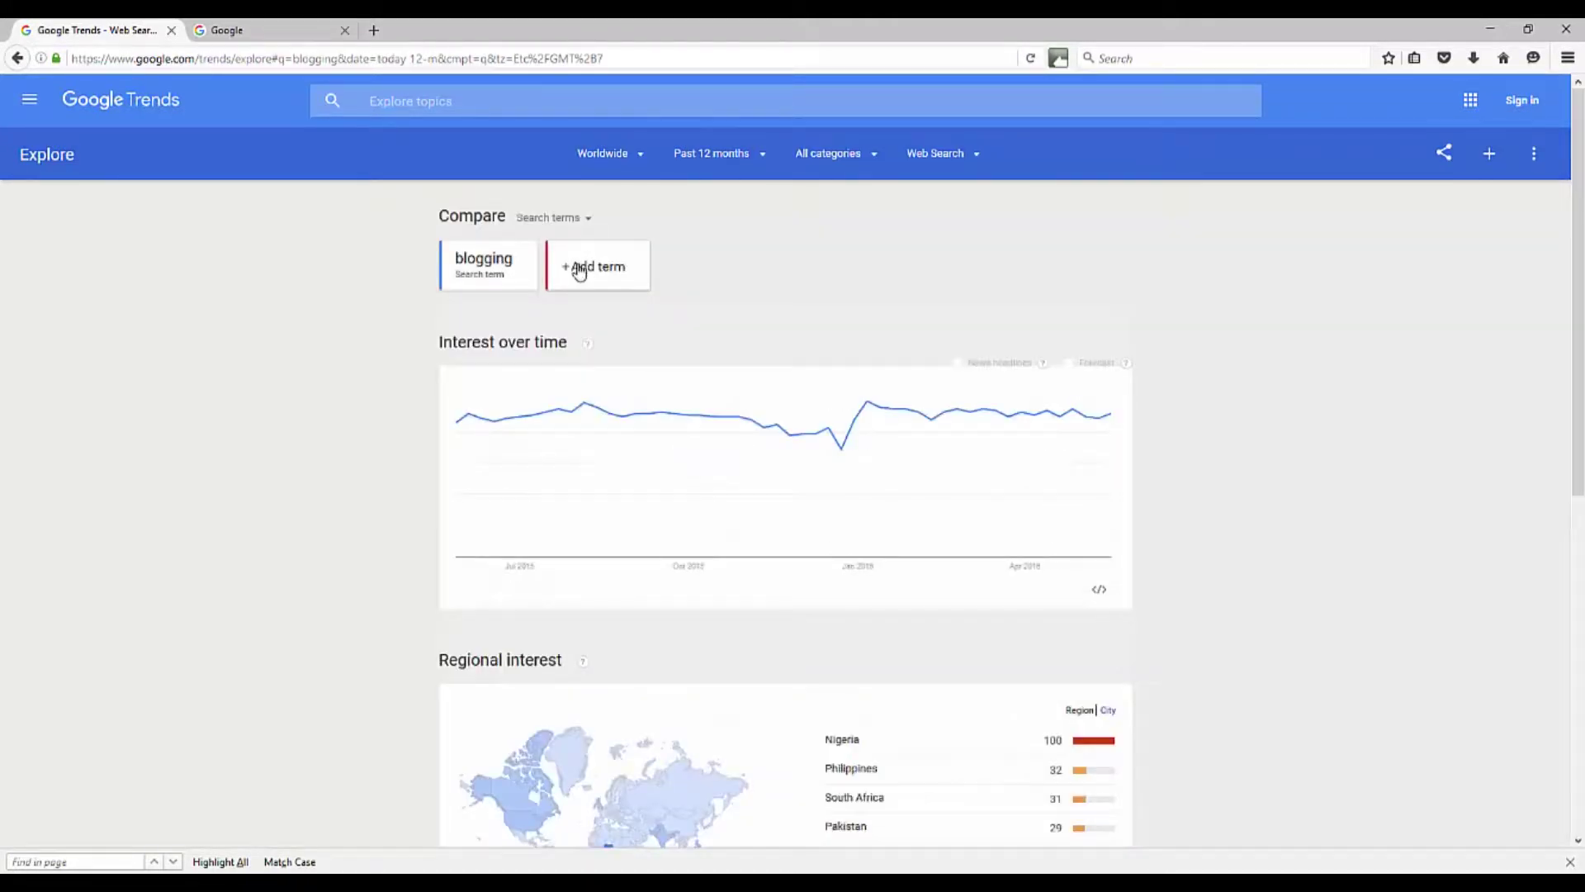
pyautogui.click(579, 266)
pyautogui.write('w')
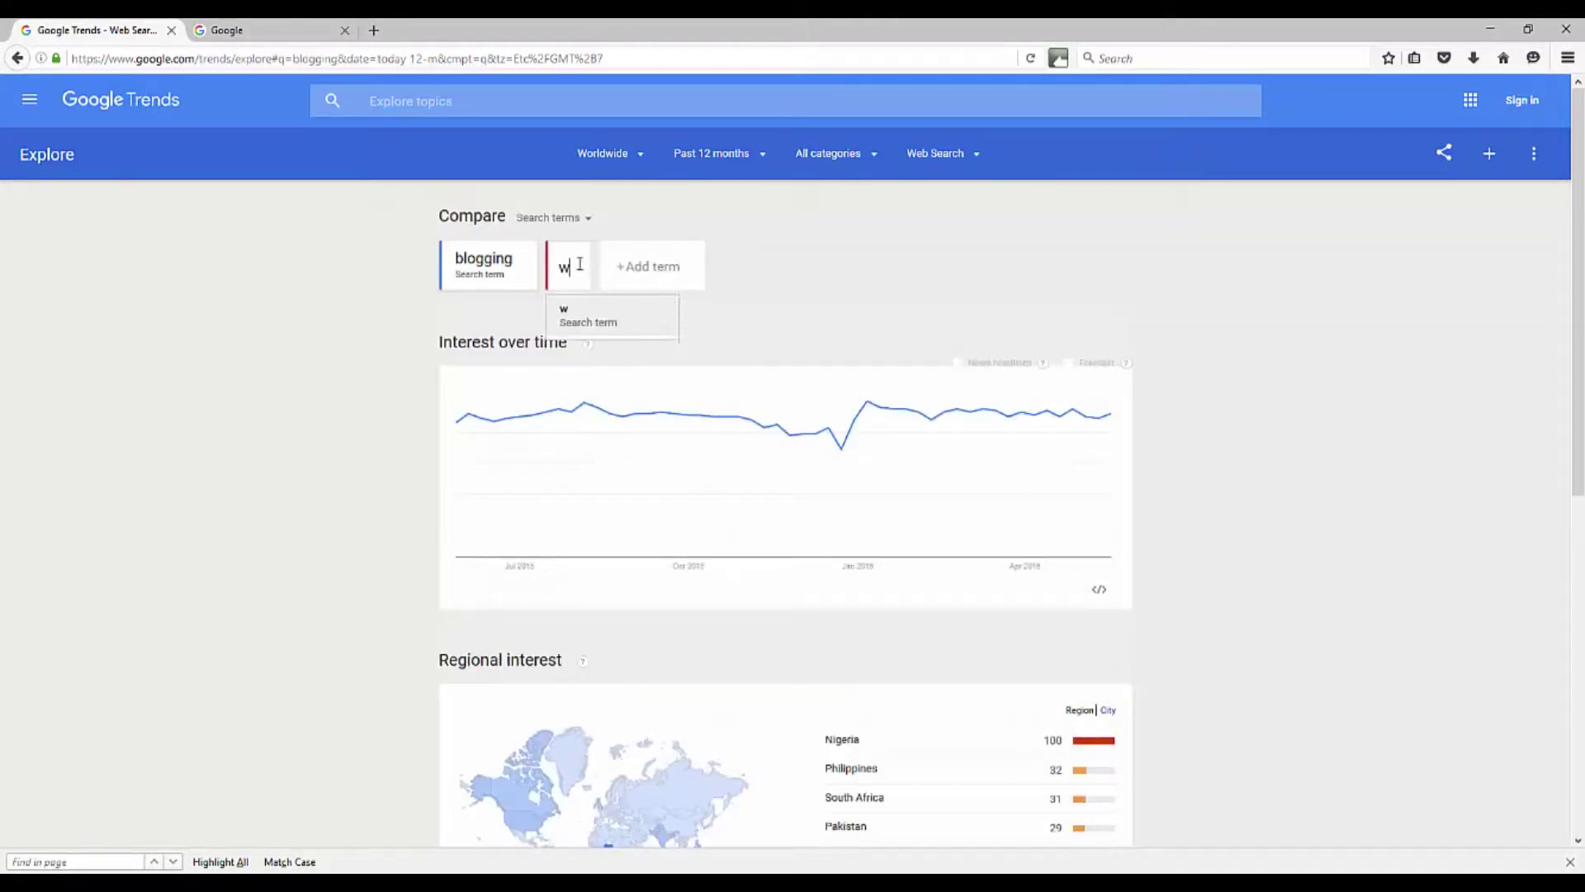
pyautogui.write('ordpress')
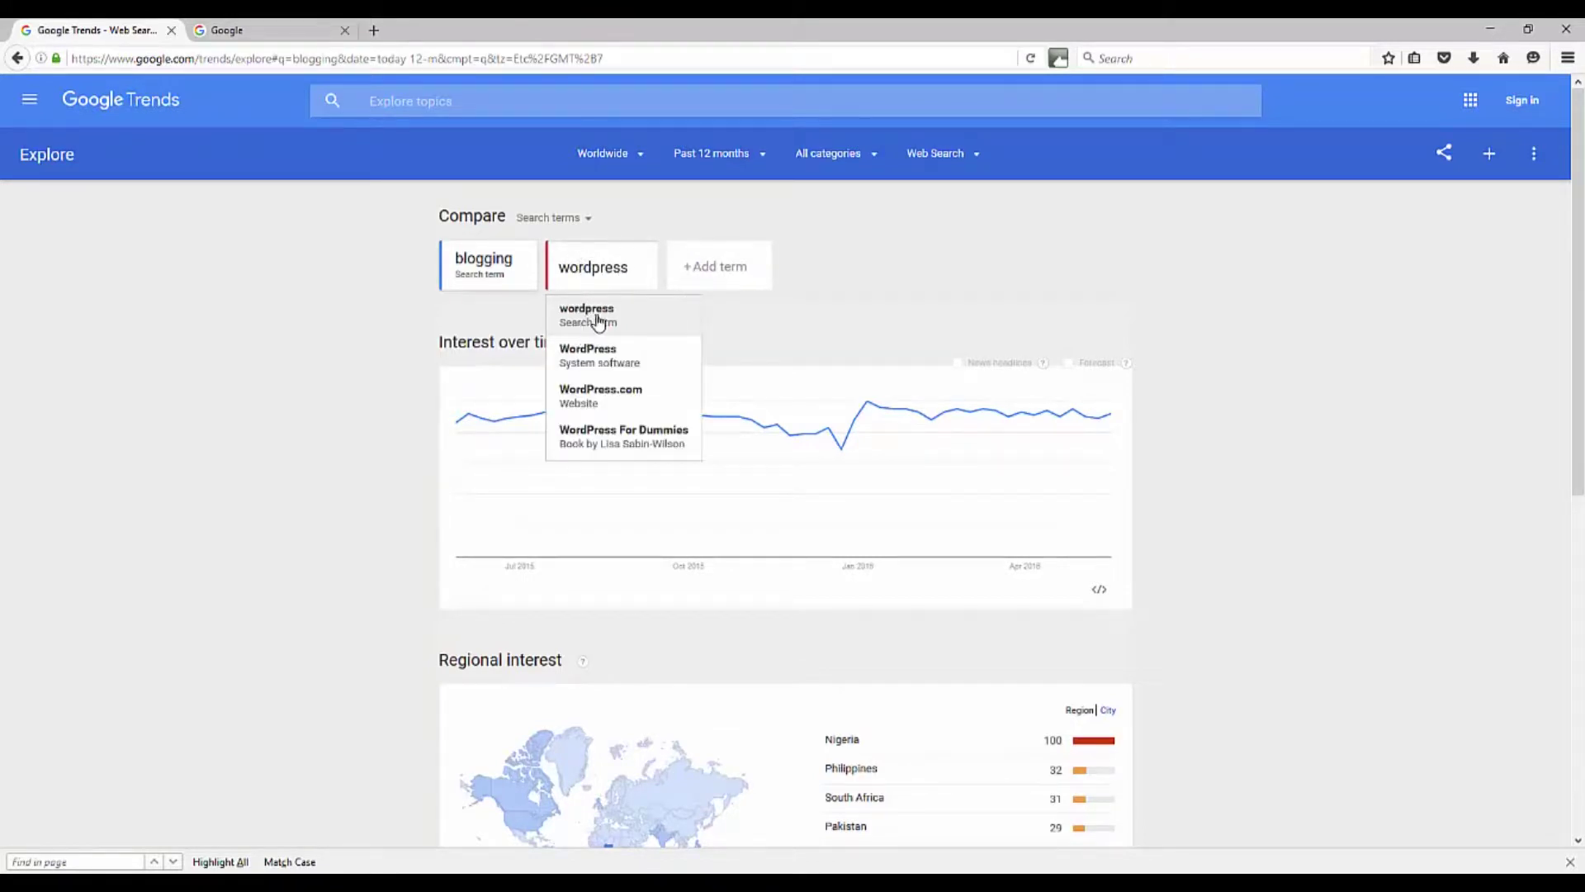
pyautogui.click(647, 309)
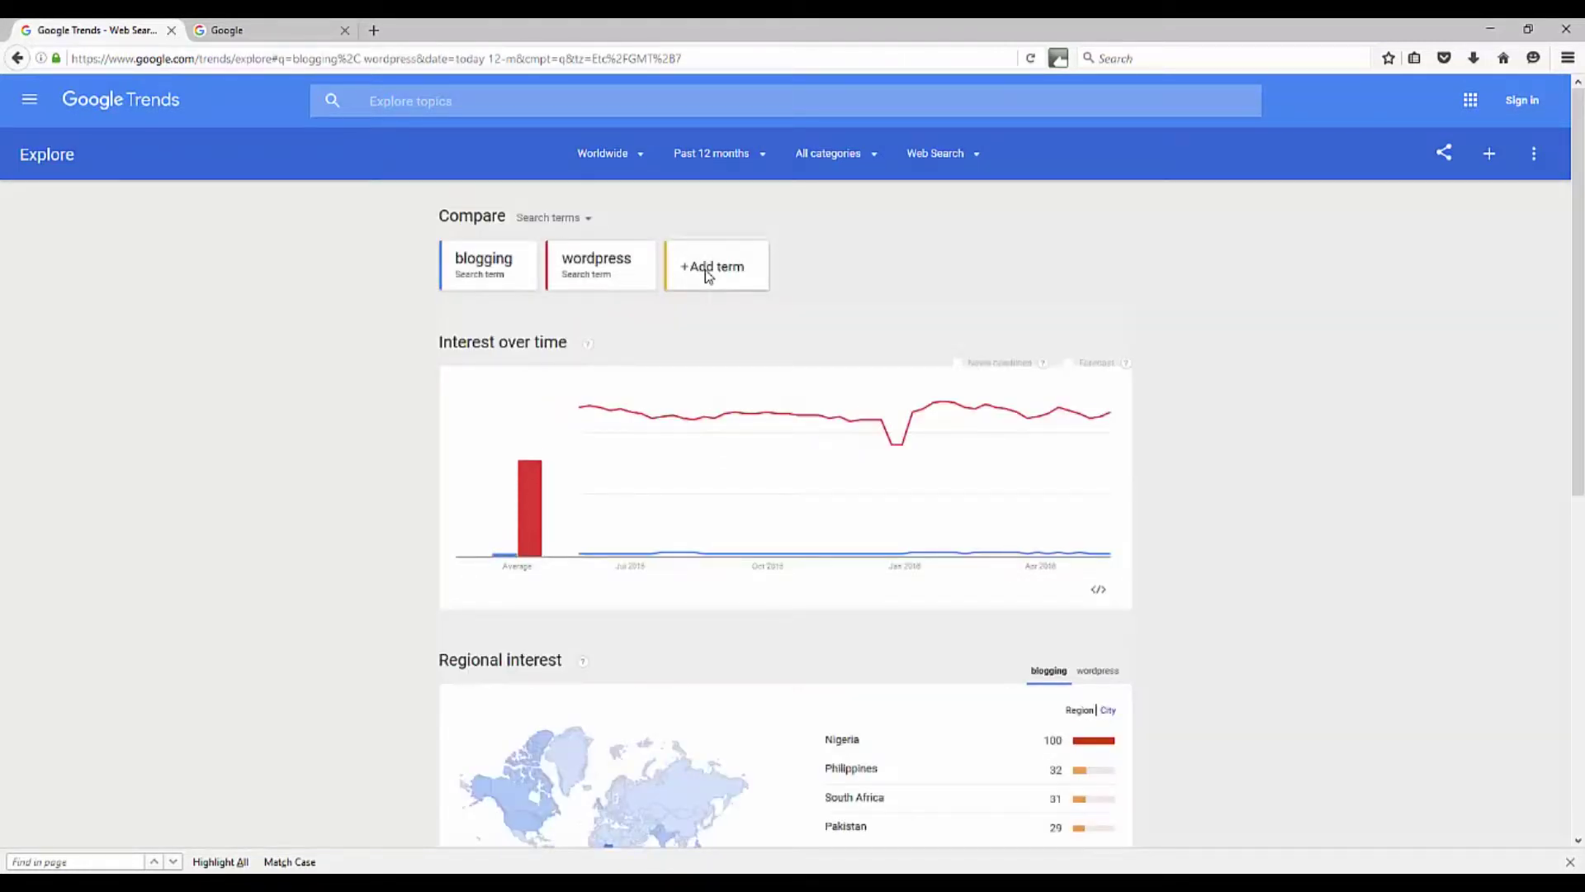
# Add entrepreneurship and home business as the third and fourth search terms.
pyautogui.click(709, 276)
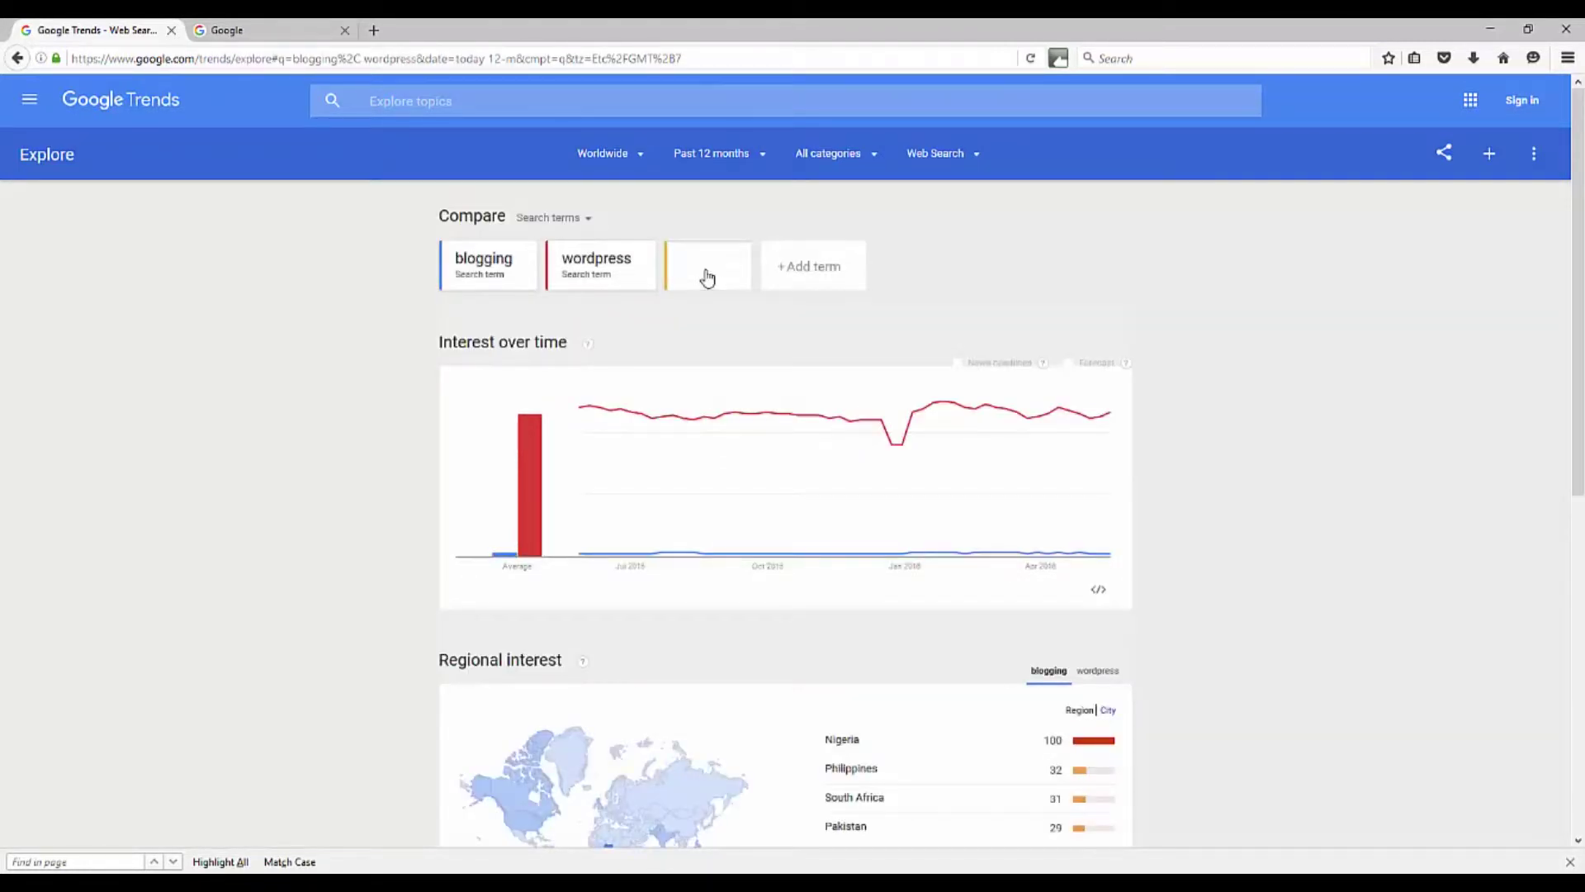
pyautogui.write('entrepreneu')
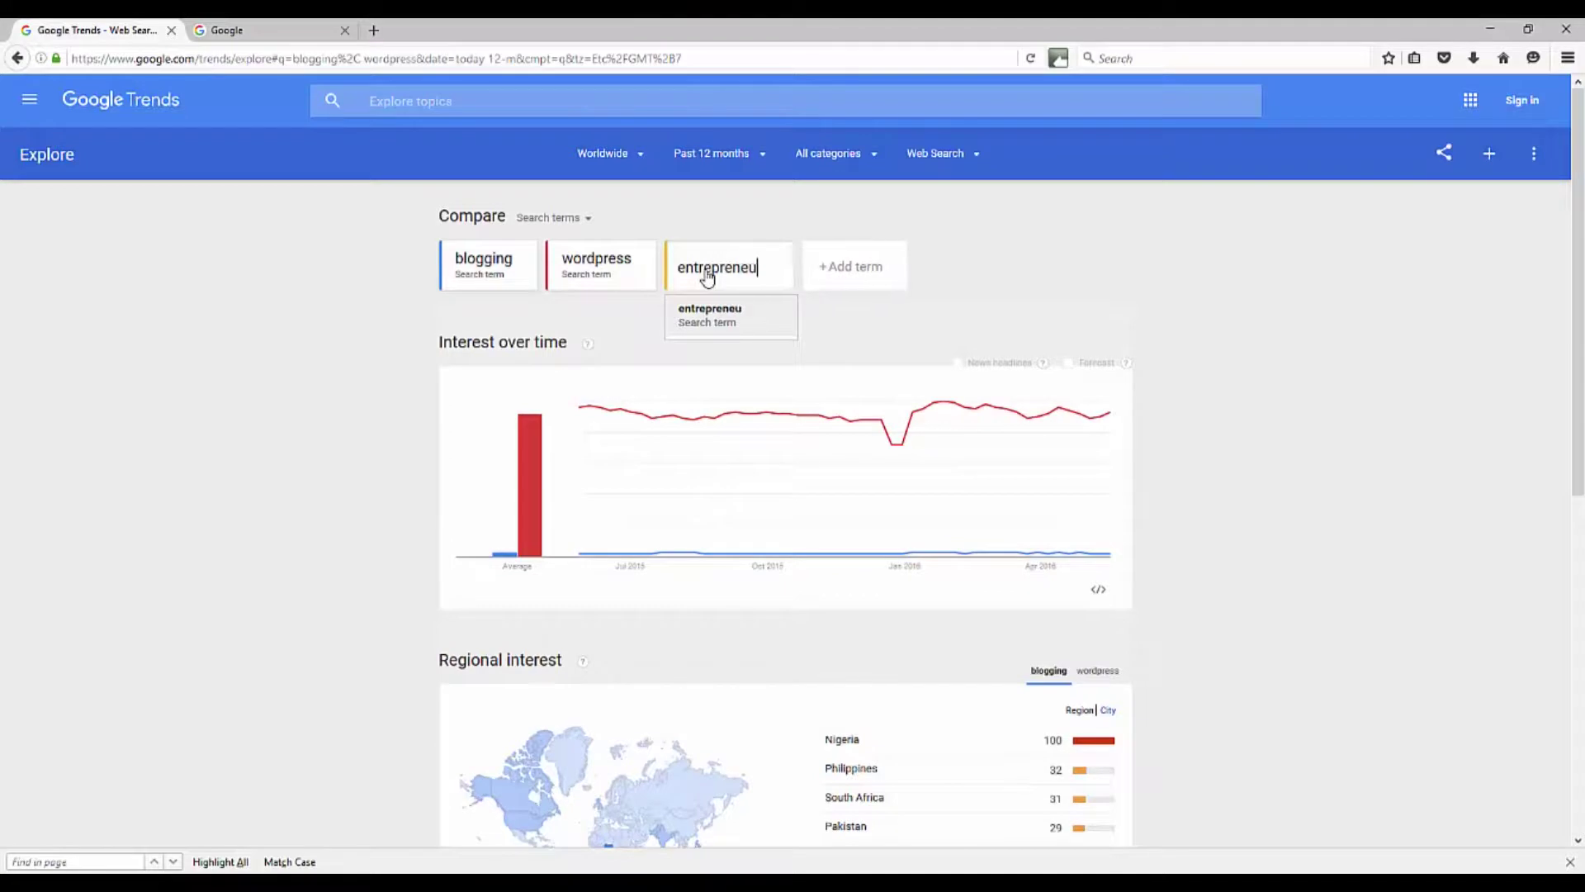
pyautogui.write('rship')
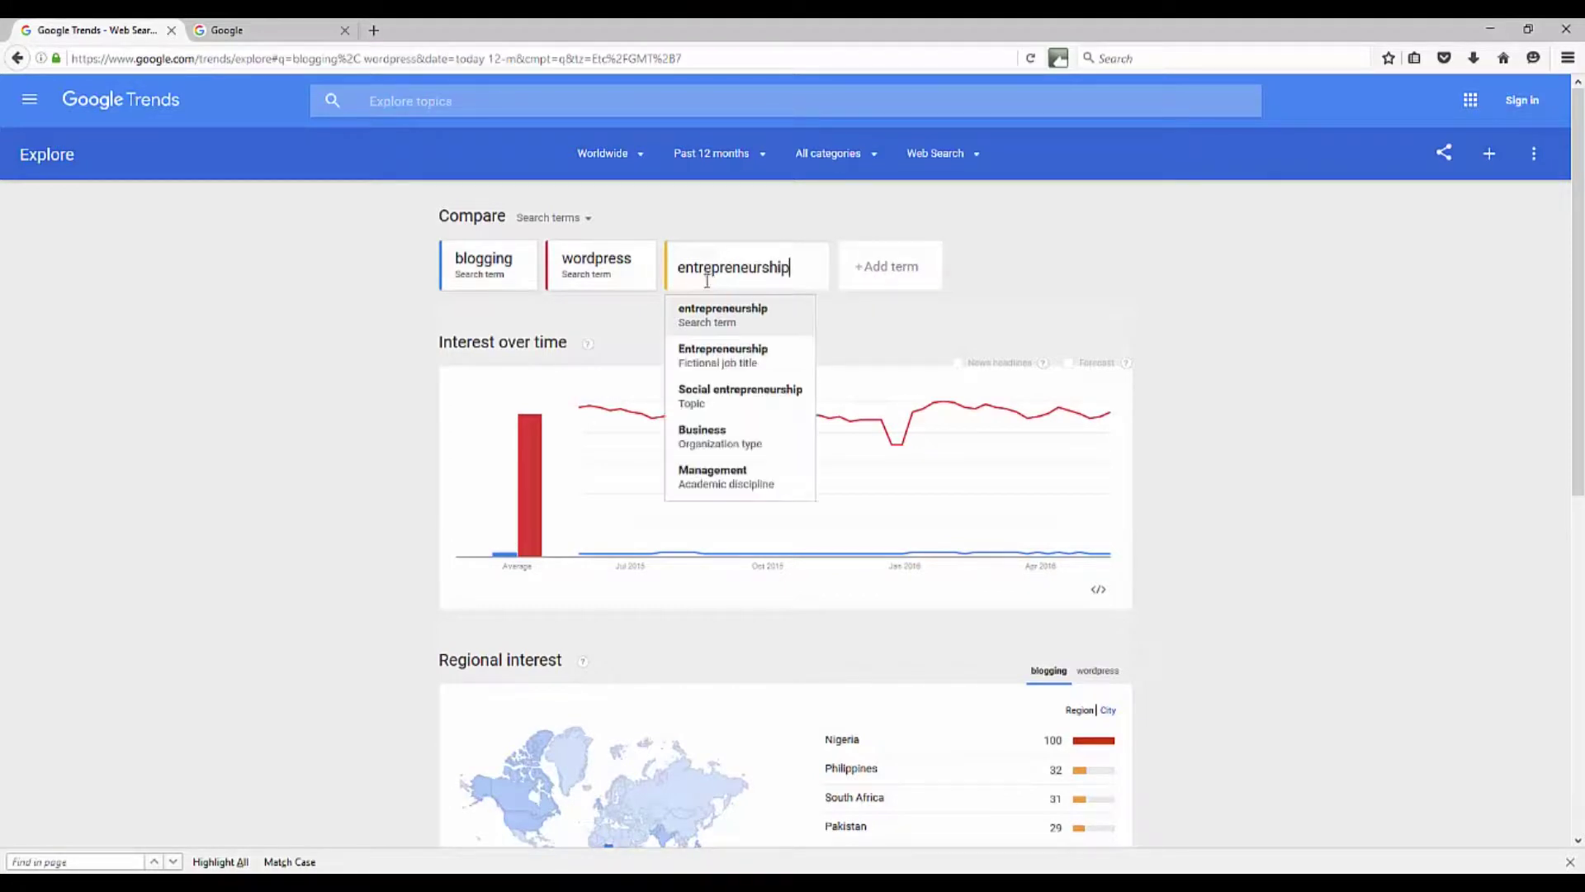
pyautogui.click(715, 312)
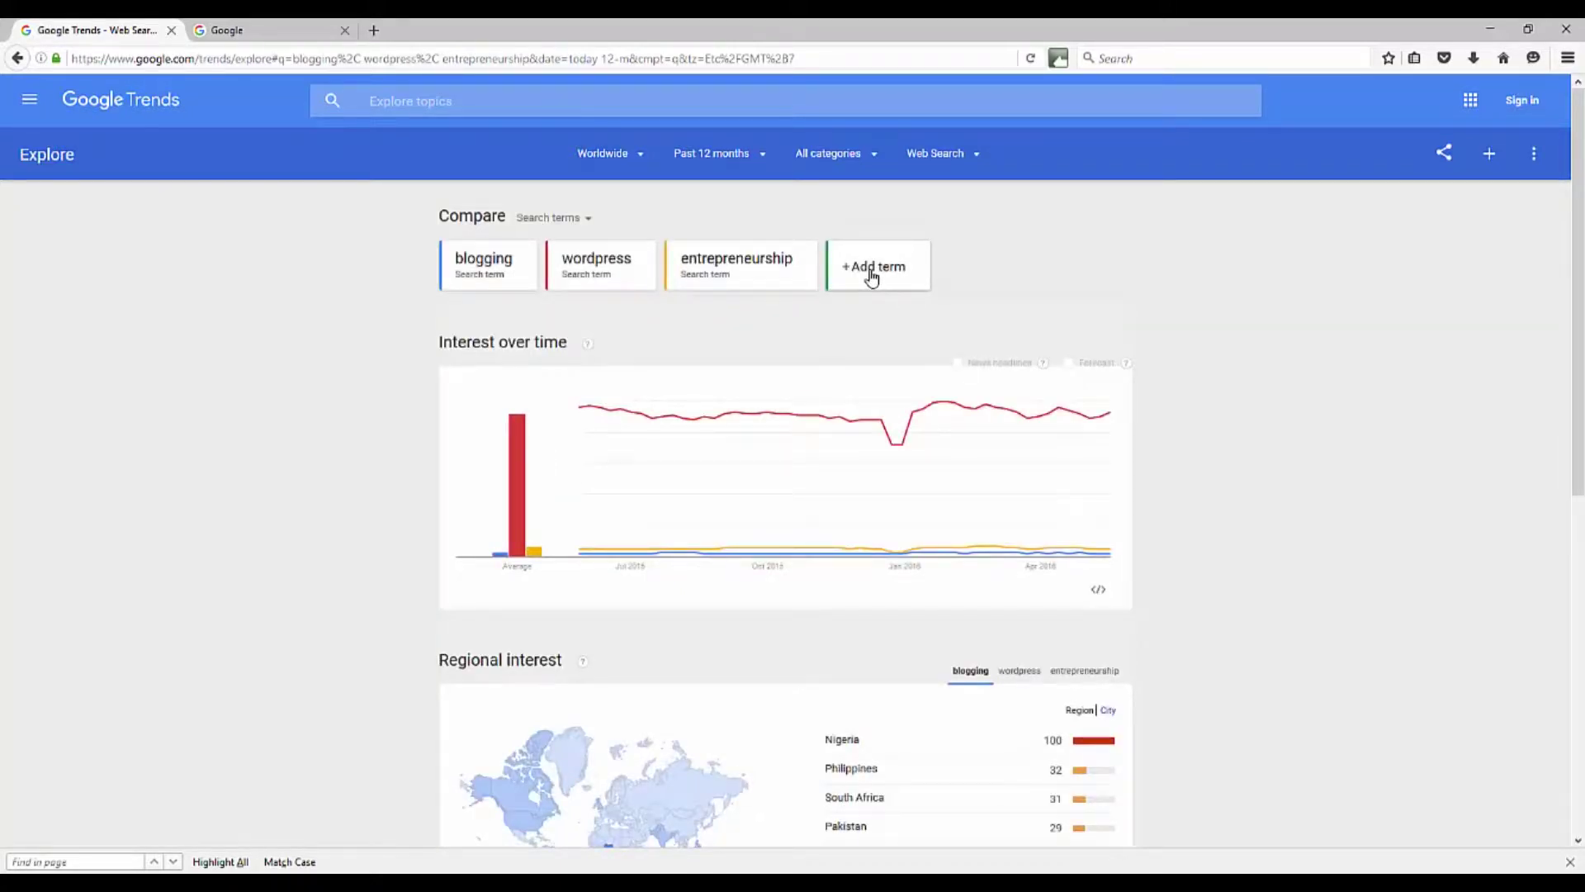
pyautogui.click(871, 270)
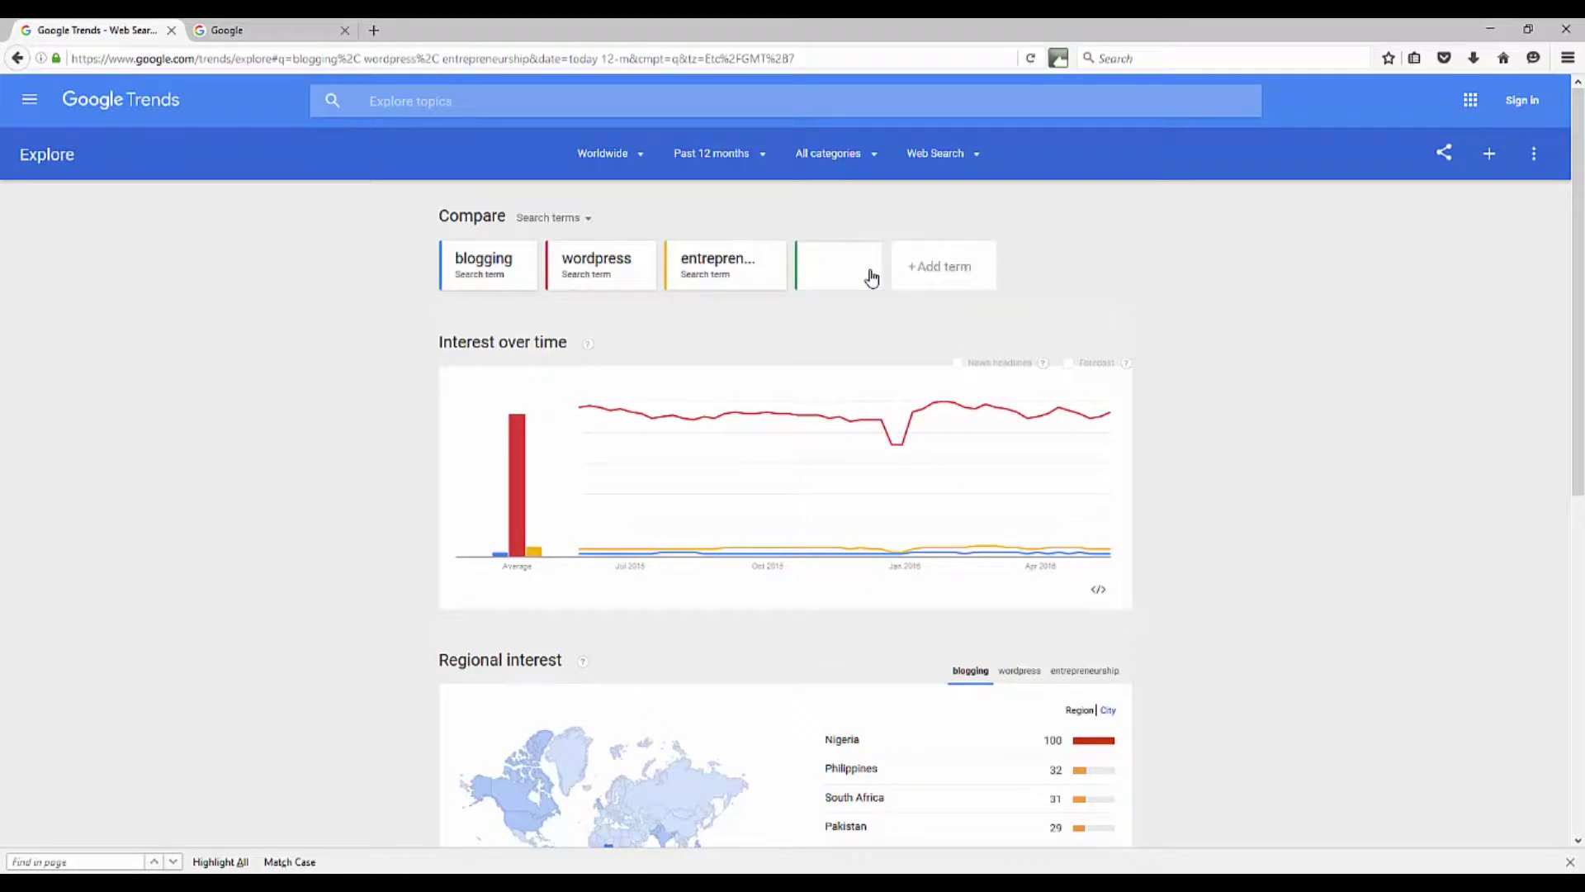
pyautogui.write('home businessj')
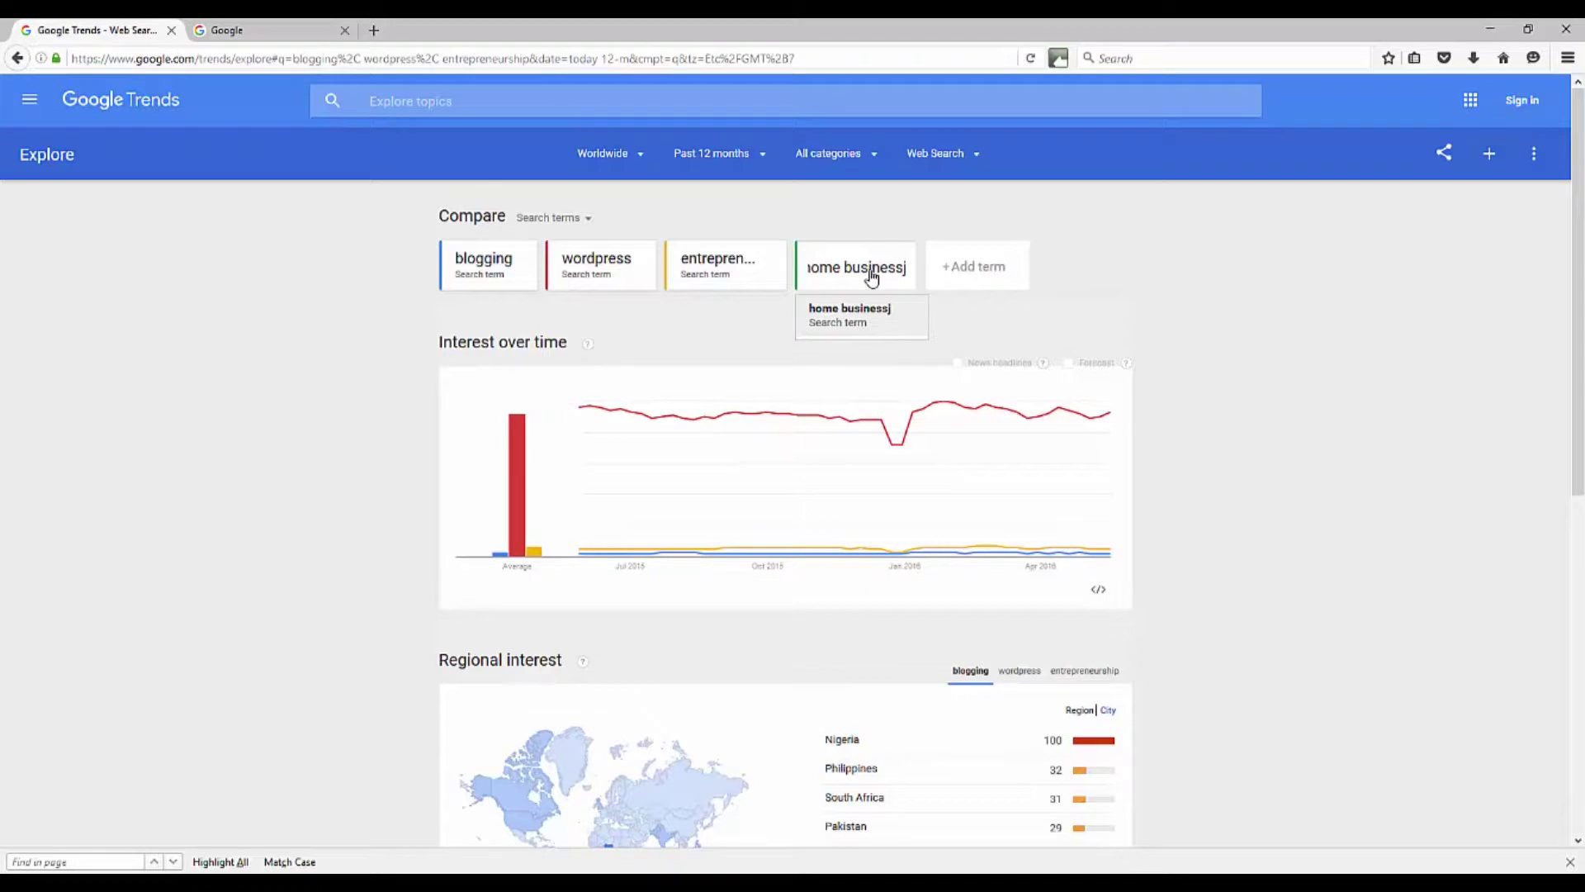
pyautogui.press('BackSpace')
pyautogui.click(860, 319)
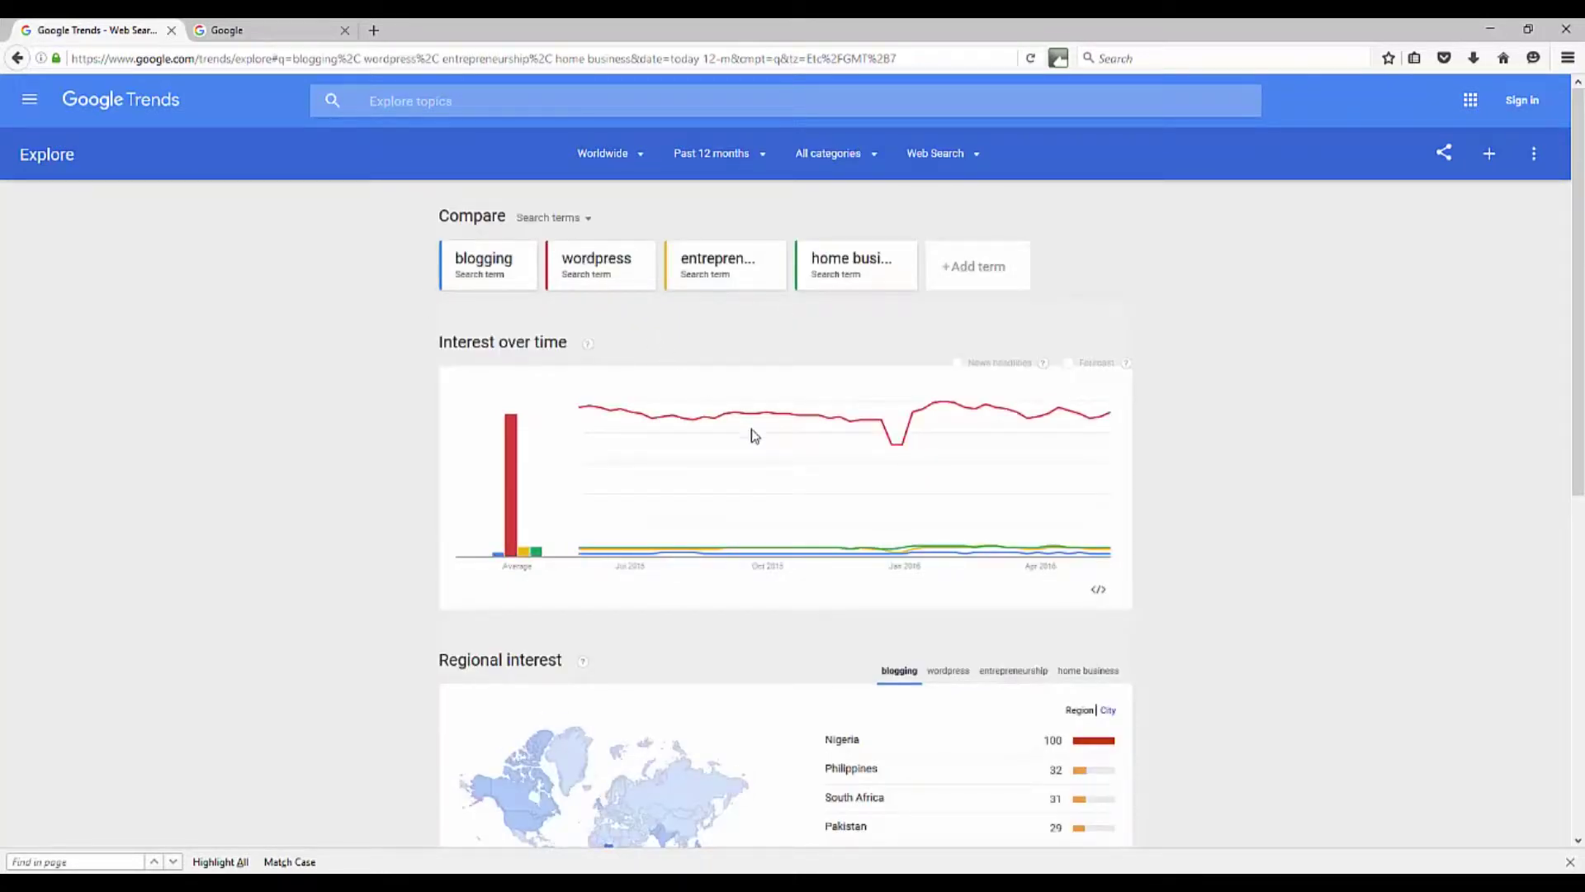
# Show the rising related queries for blogging in Related searches.
pyautogui.moveTo(807, 426)
pyautogui.scroll(-3, 1057, 512)
pyautogui.scroll(-1, 1095, 585)
pyautogui.scroll(-4, 1309, 584)
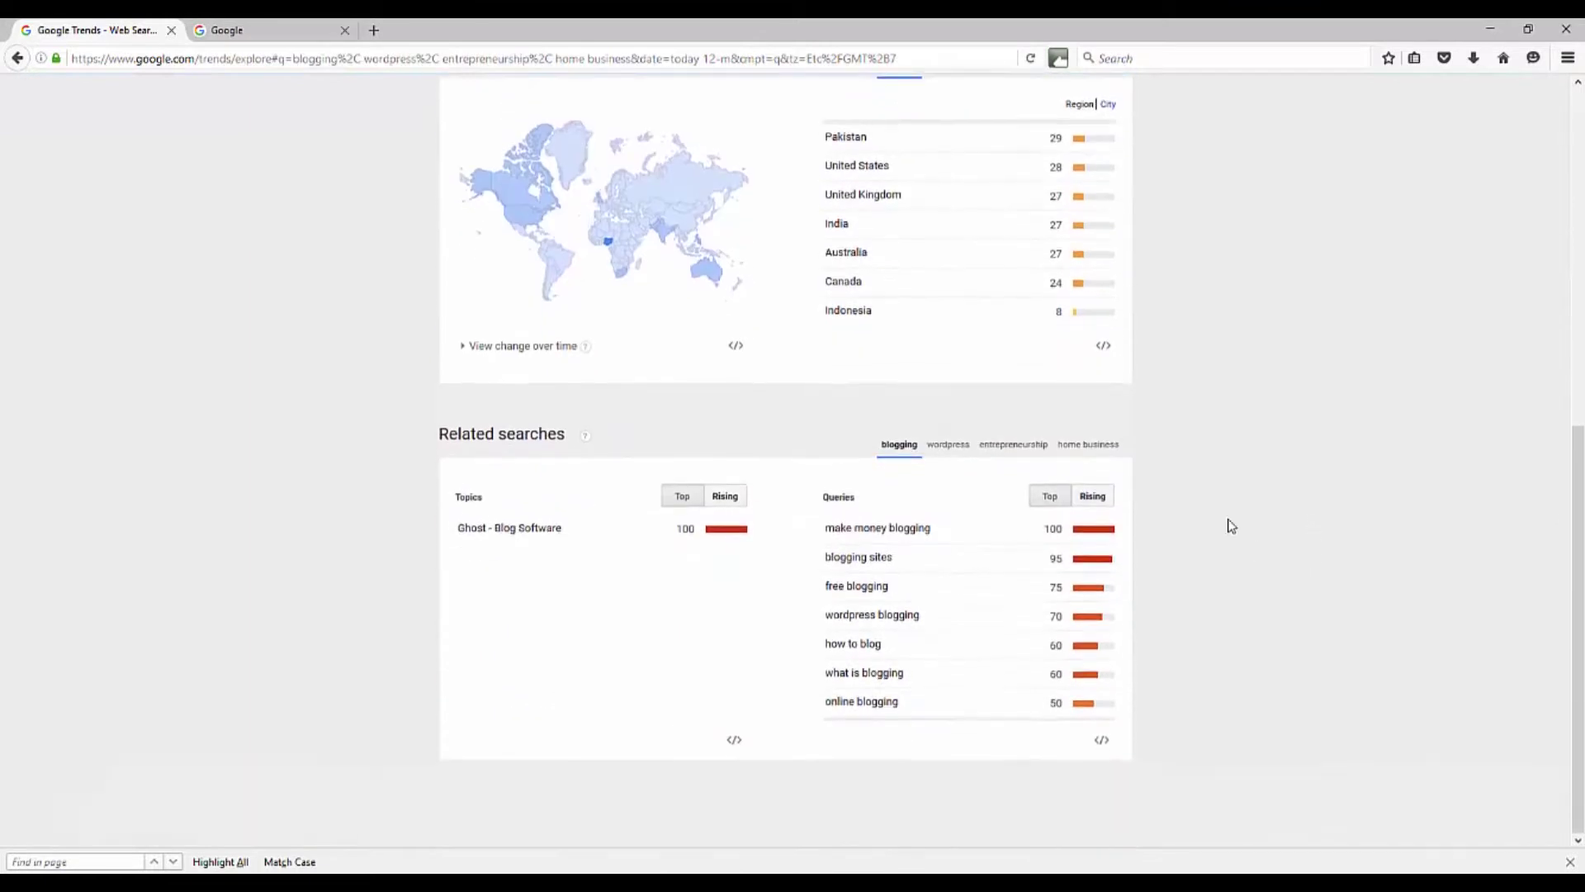
pyautogui.click(1094, 498)
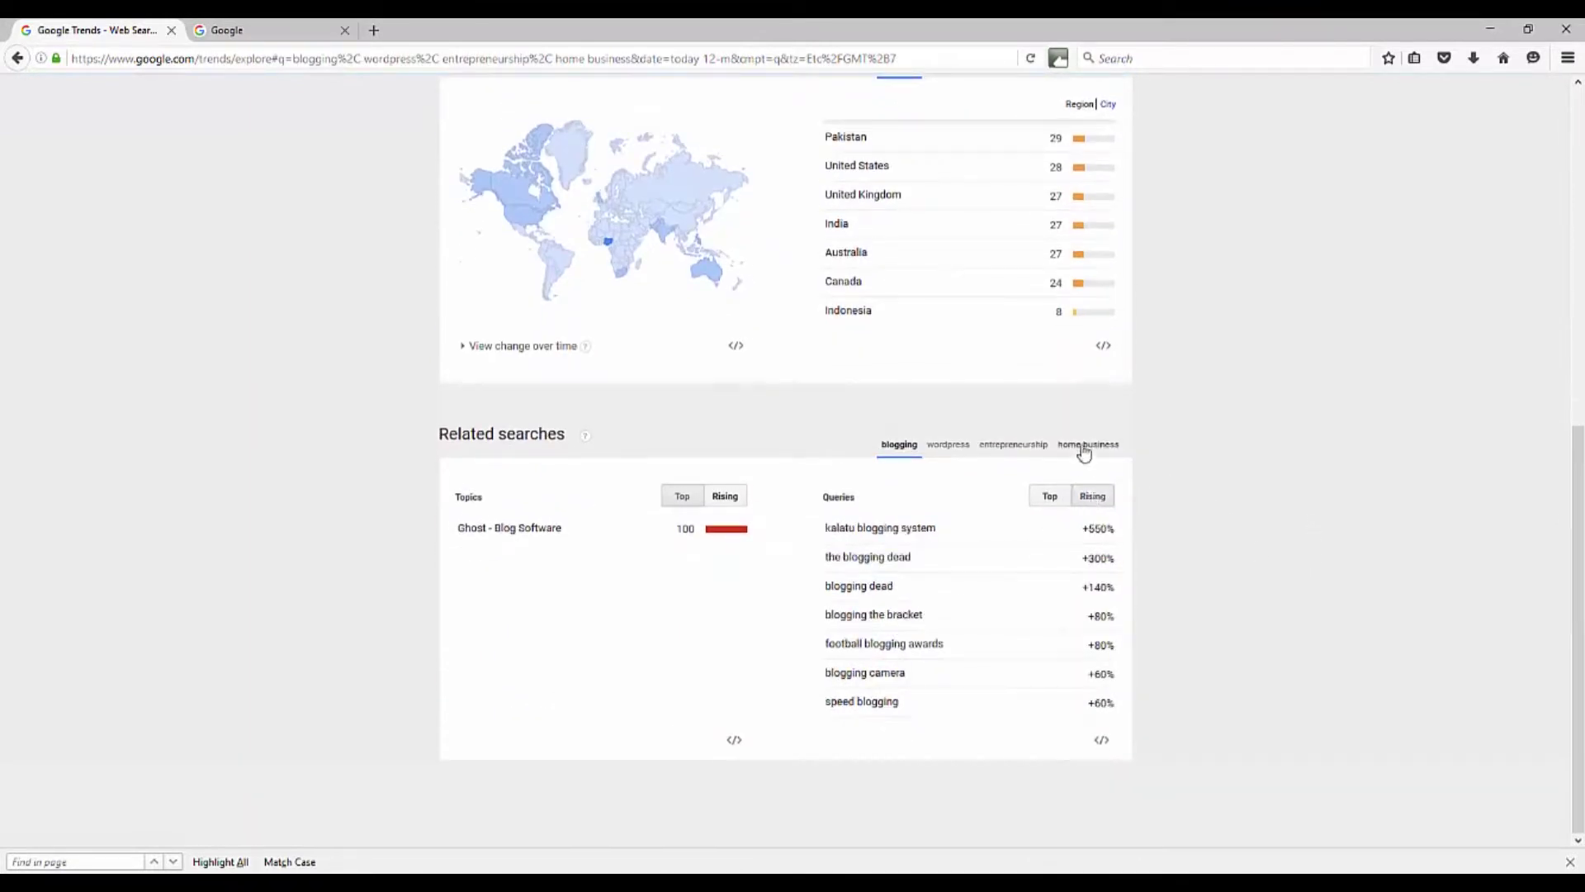
# Show the rising related queries for wordpress, then return to the chart.
pyautogui.doubleClick(944, 446)
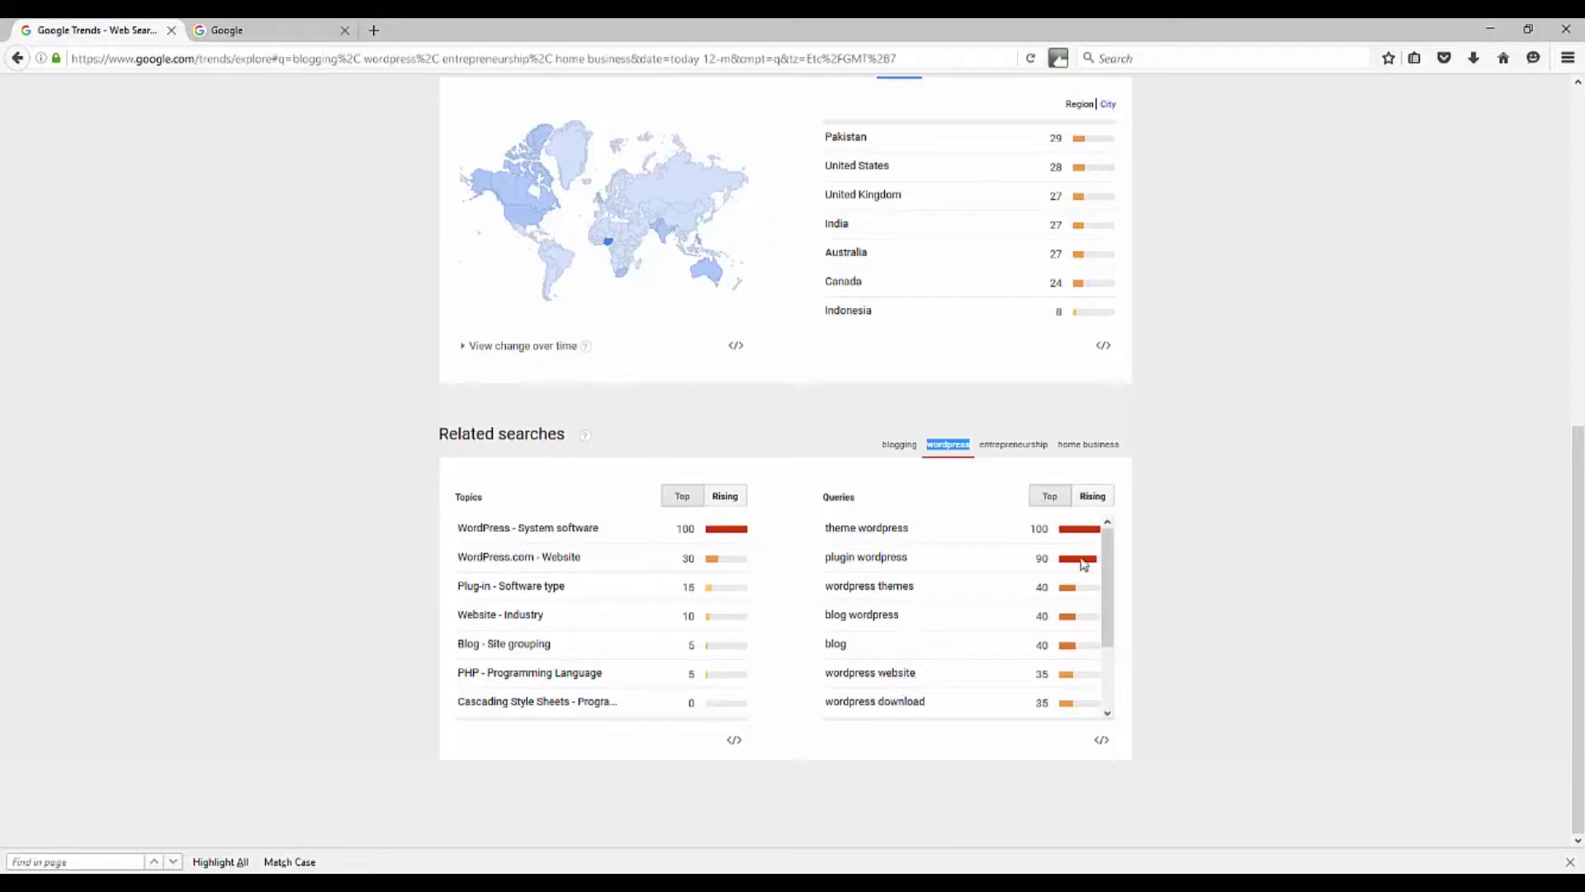
pyautogui.click(1097, 498)
pyautogui.click(1098, 497)
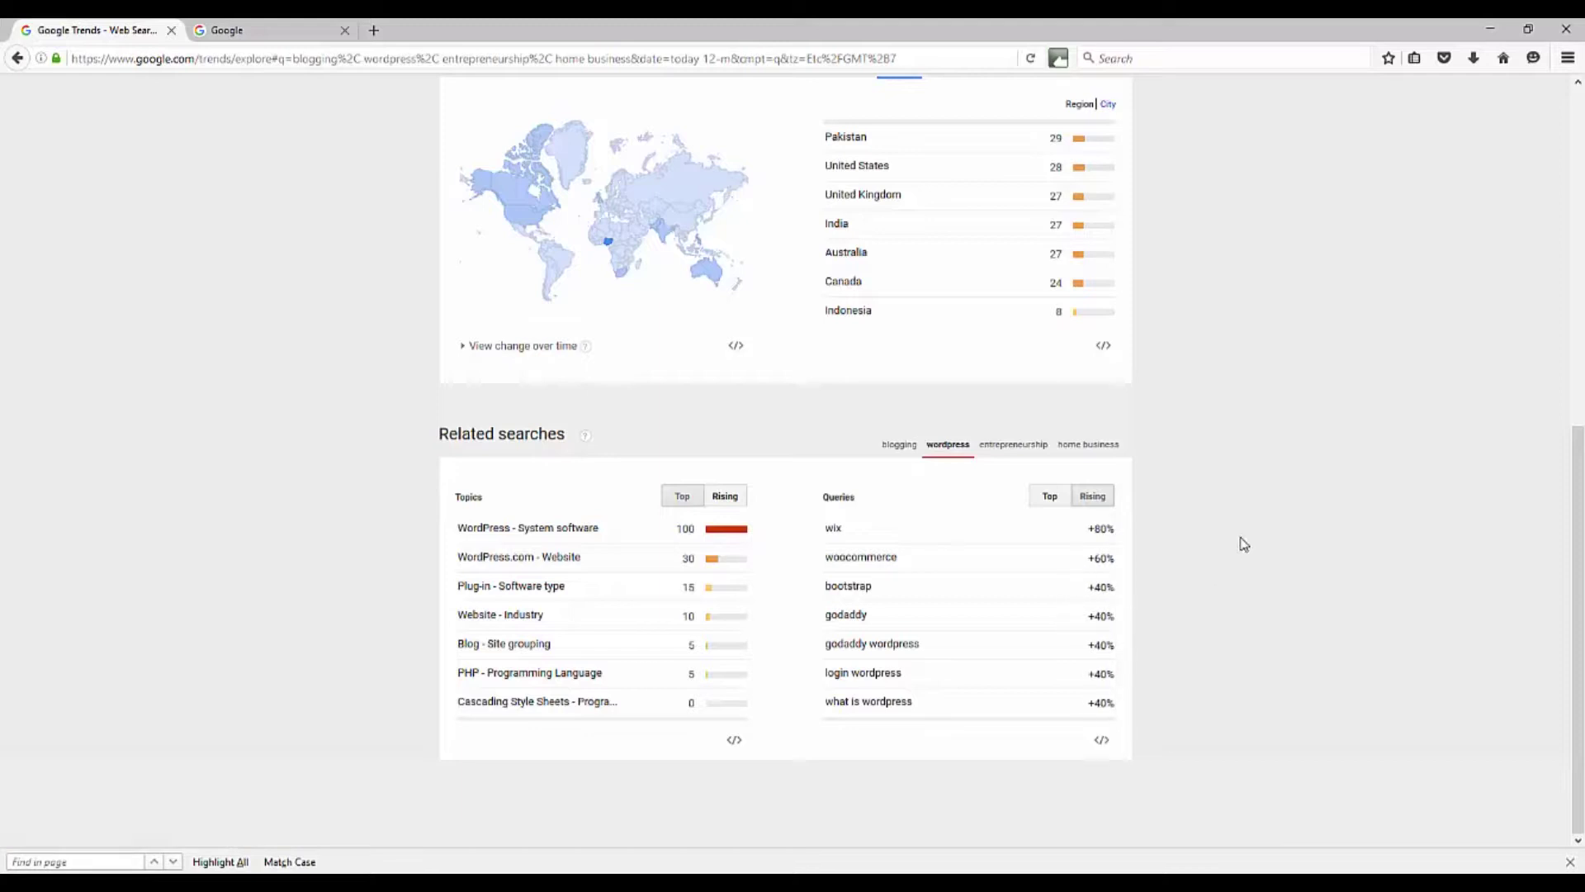
pyautogui.scroll(3, 1074, 655)
pyautogui.scroll(-2, 1253, 641)
pyautogui.scroll(4, 1270, 585)
pyautogui.scroll(3, 1270, 585)
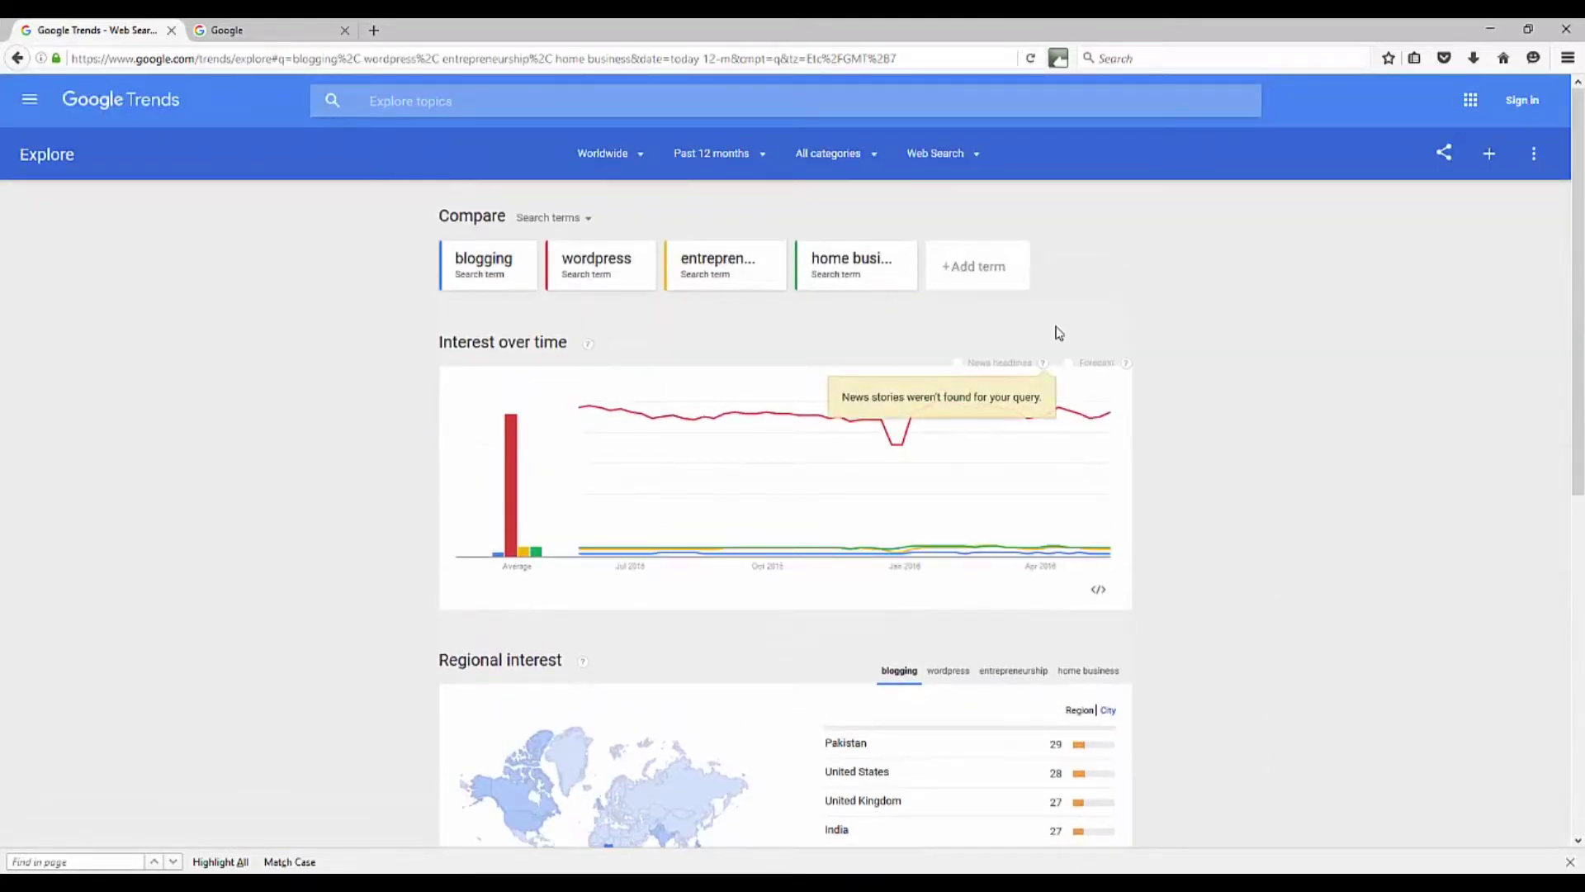
# Switch the comparison's data source from Web Search to YouTube Search.
pyautogui.click(976, 163)
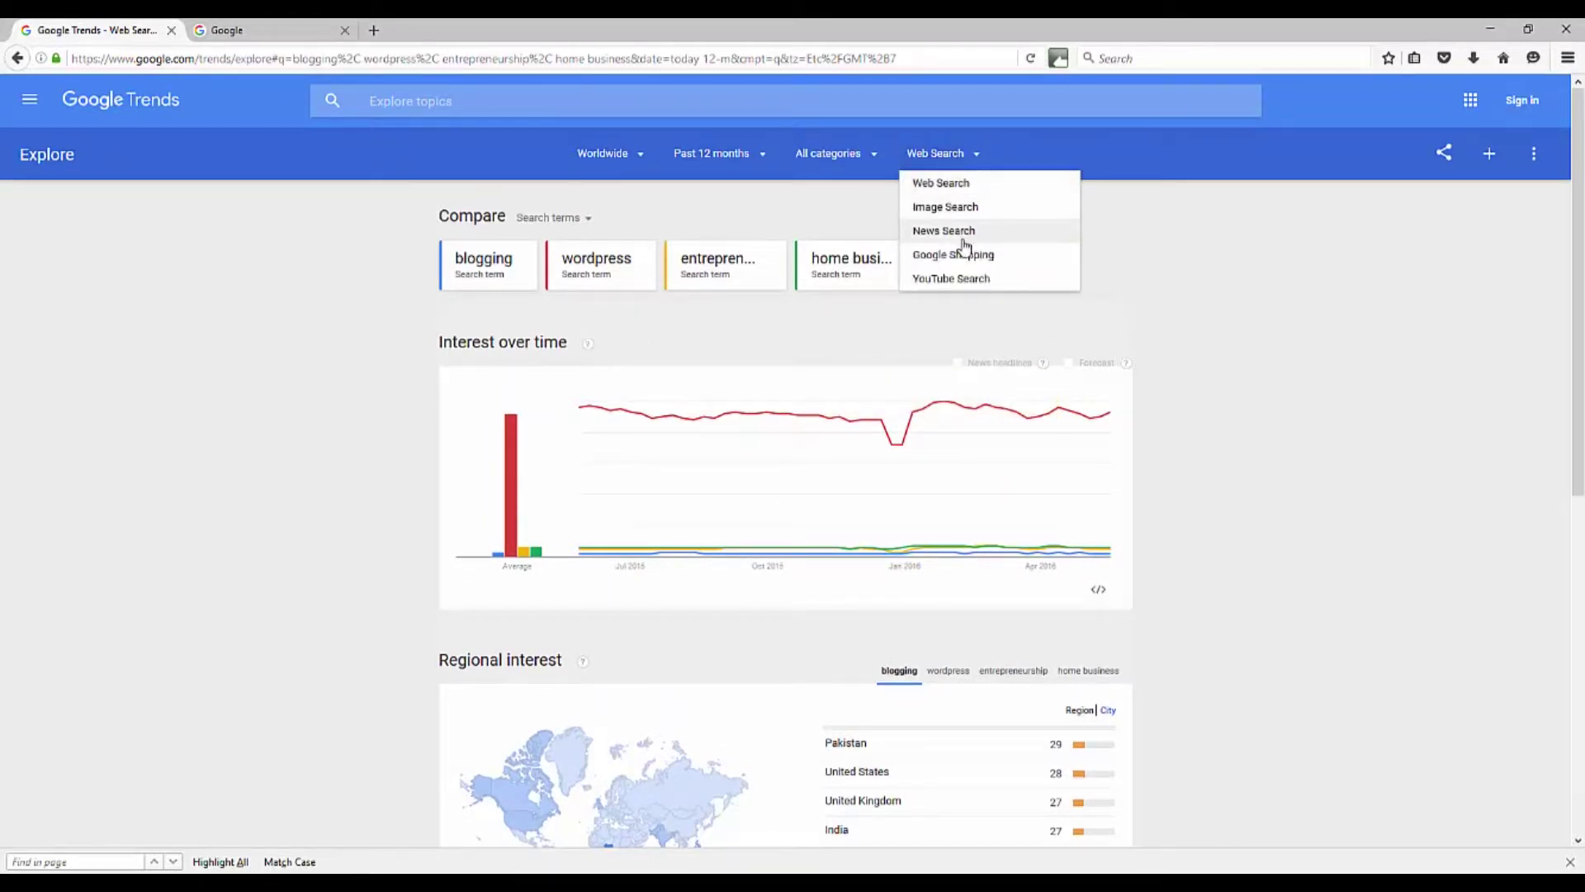
pyautogui.click(956, 280)
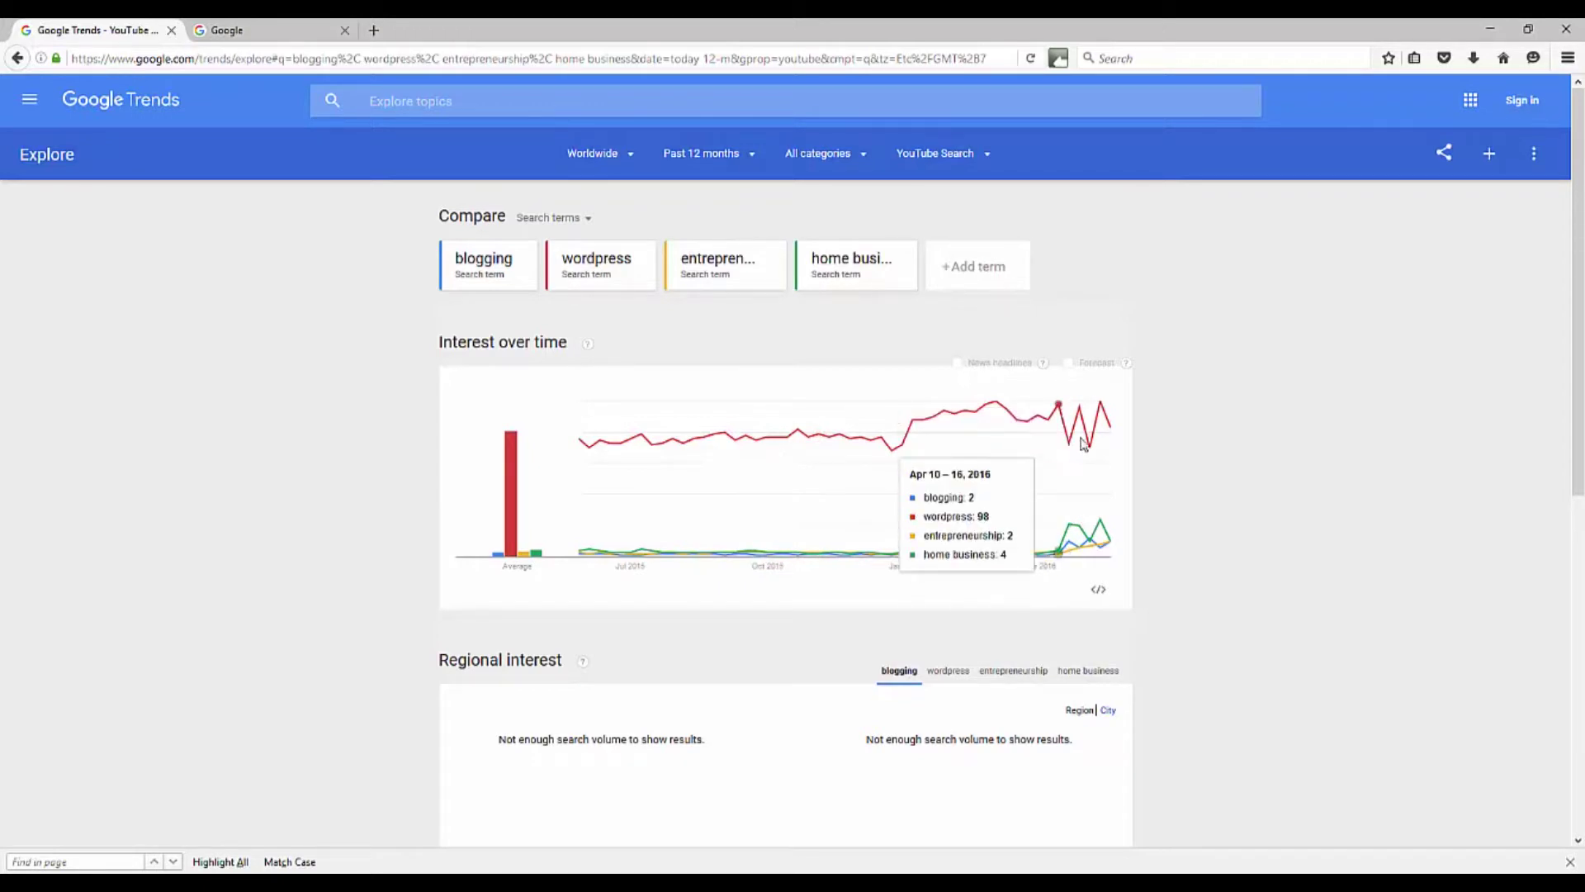
# Display wordpress's rising YouTube queries, topped by Breakout wordpress 2016 and tutorial wordpress 2015.
pyautogui.scroll(-3, 1196, 449)
pyautogui.scroll(-4, 1197, 453)
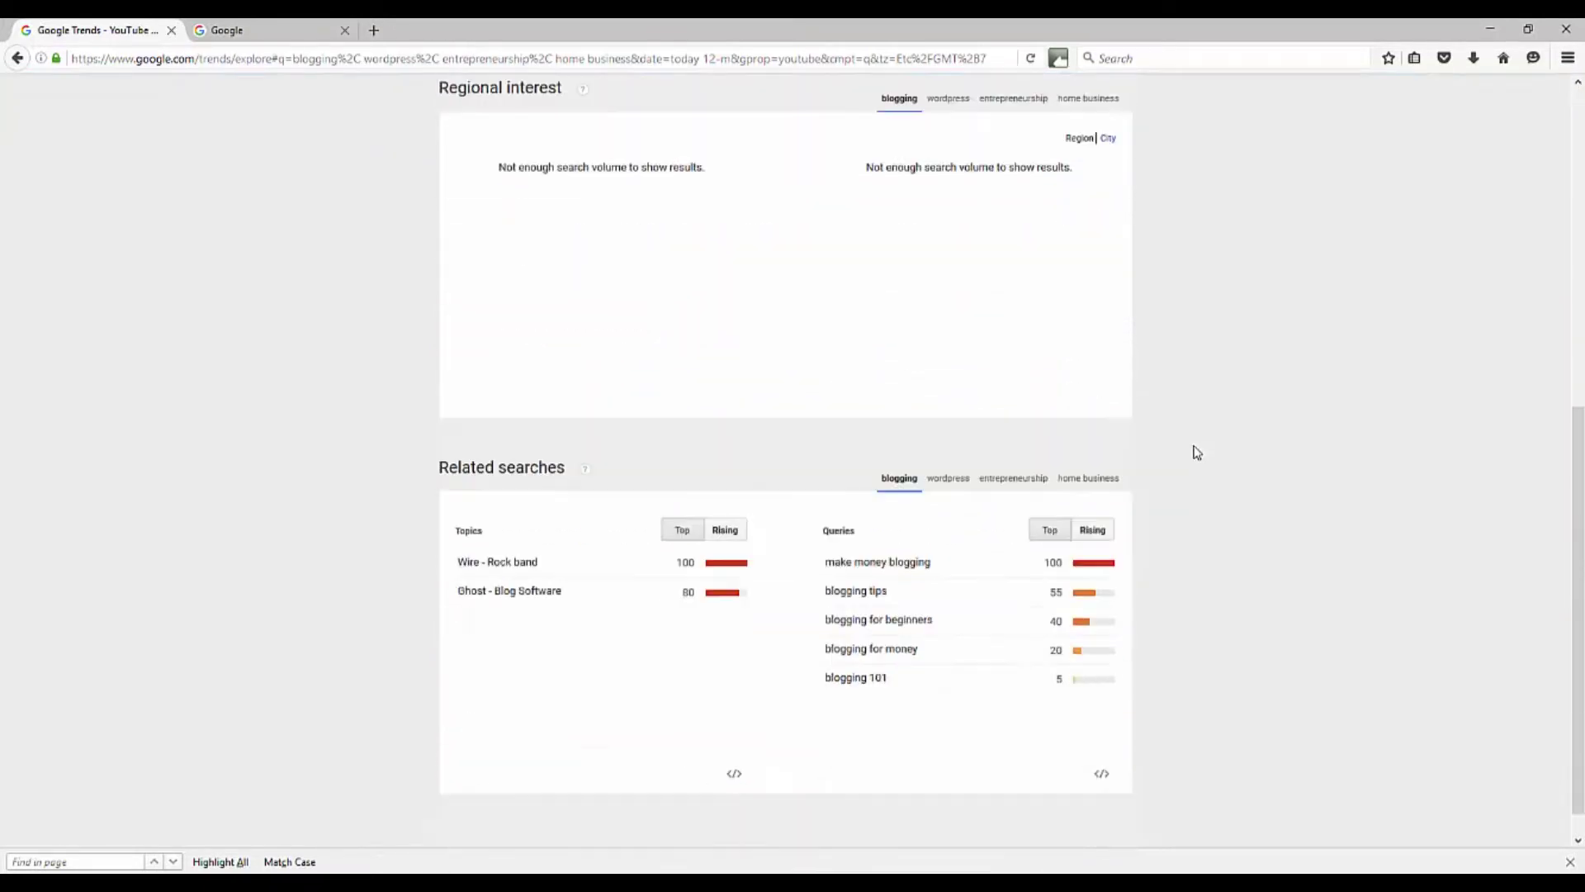
pyautogui.doubleClick(955, 453)
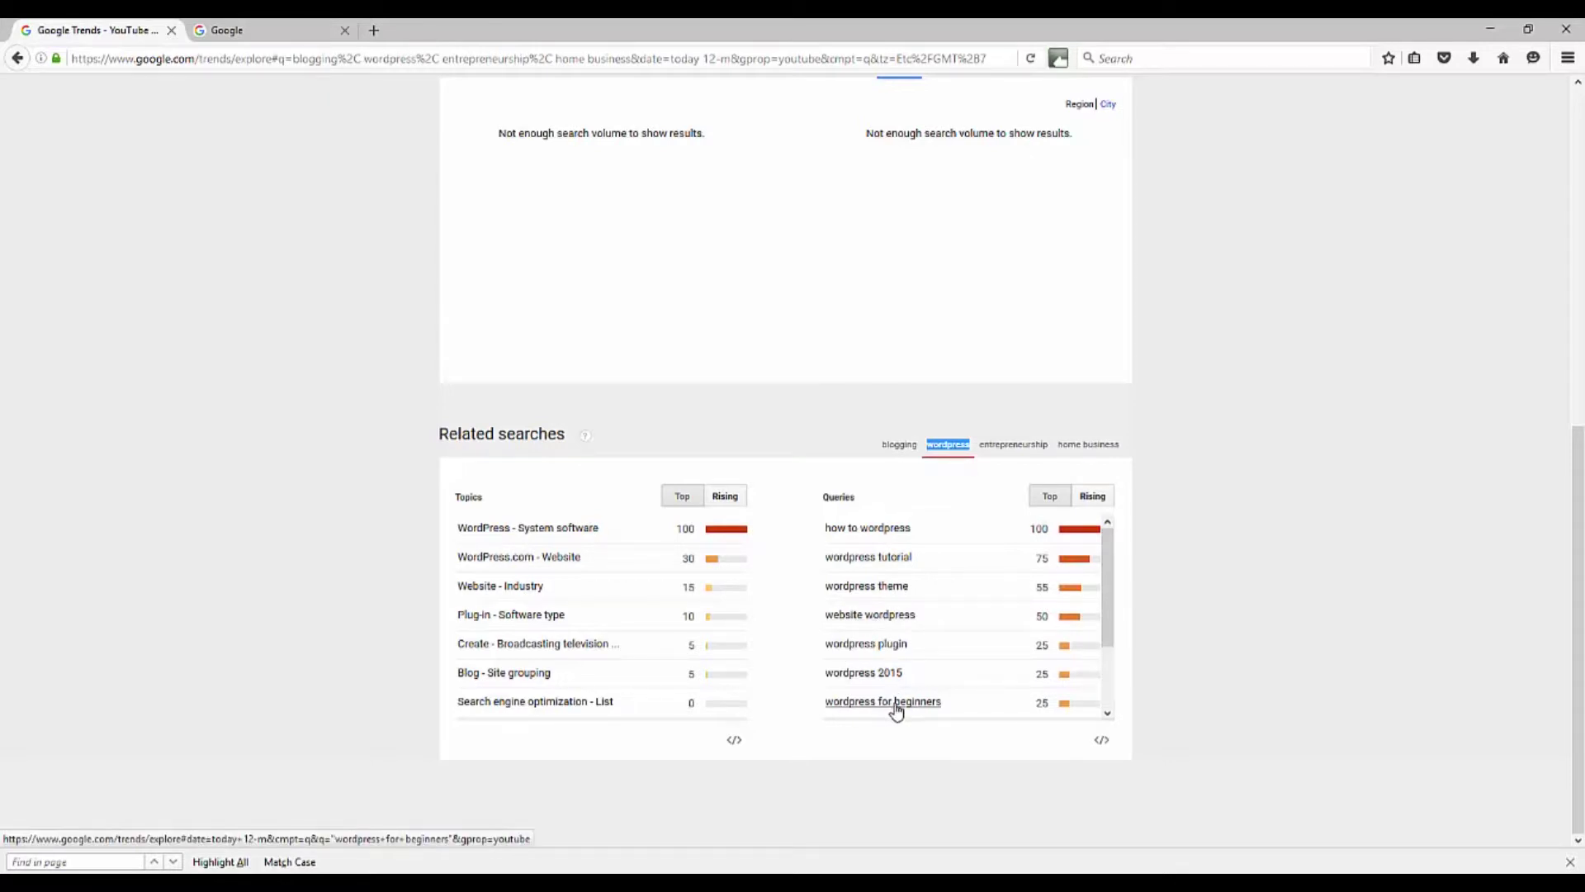
pyautogui.click(1095, 497)
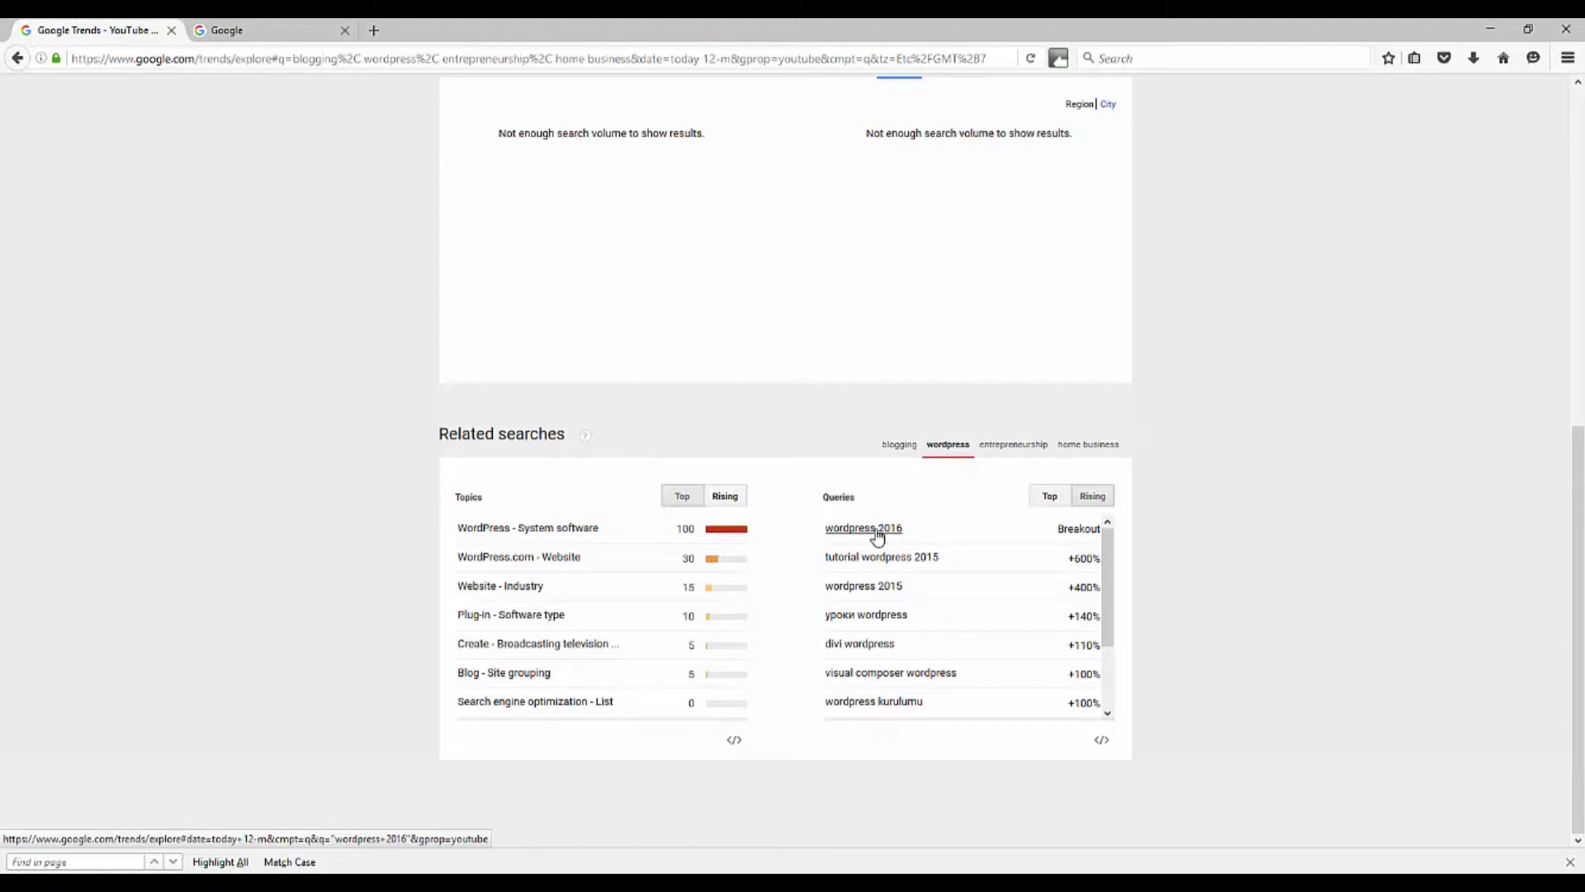
# Search Google for 'wordpress 2016' and scan the results.
pyautogui.click(271, 32)
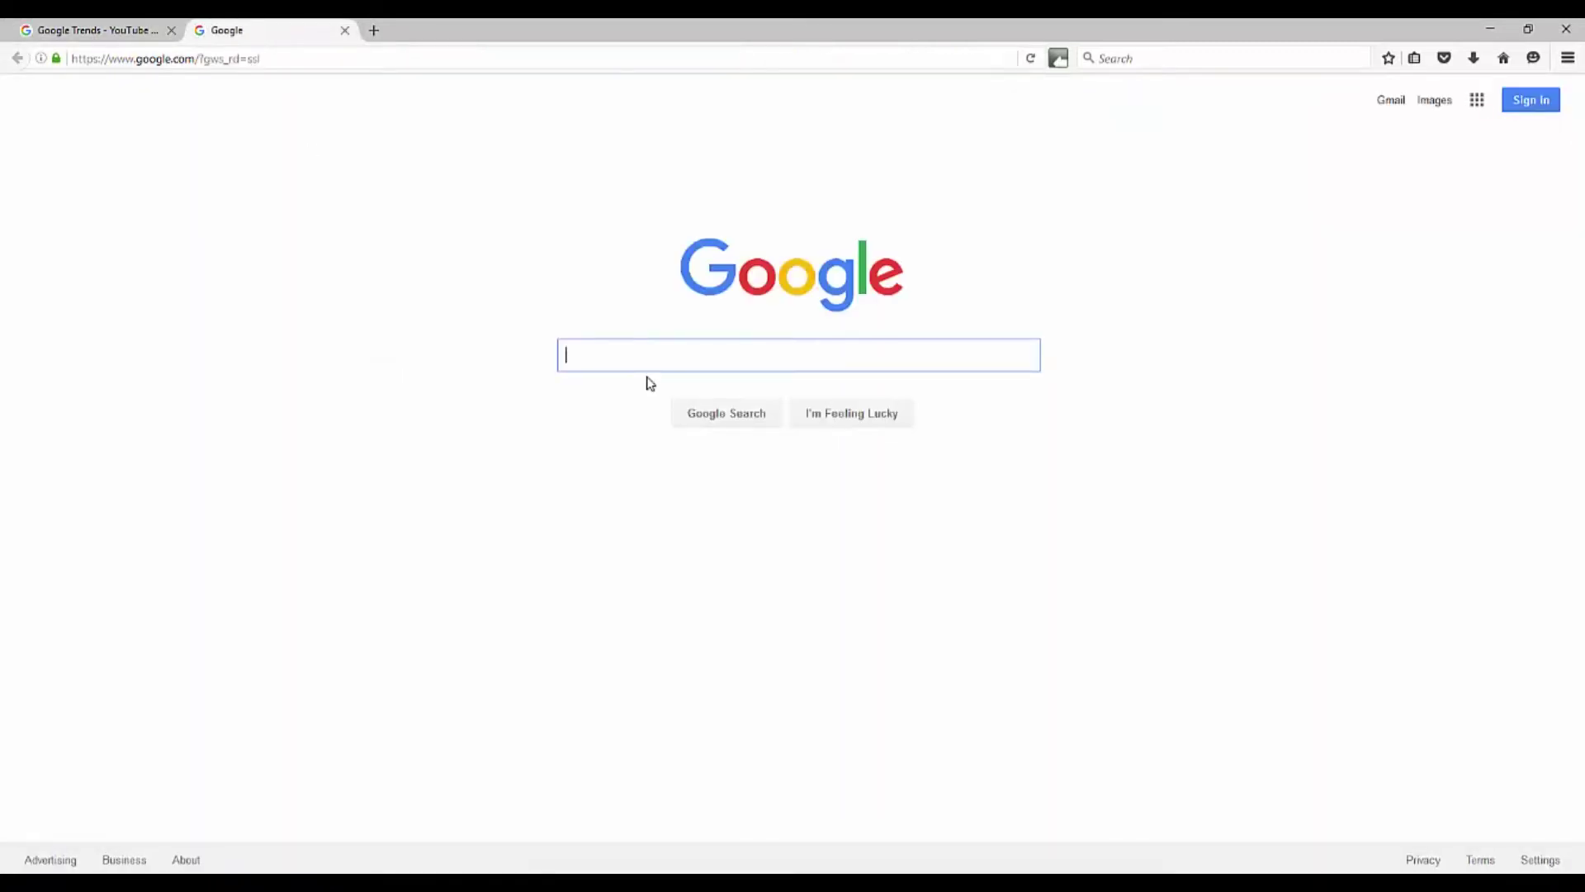
pyautogui.write('wordpress 201')
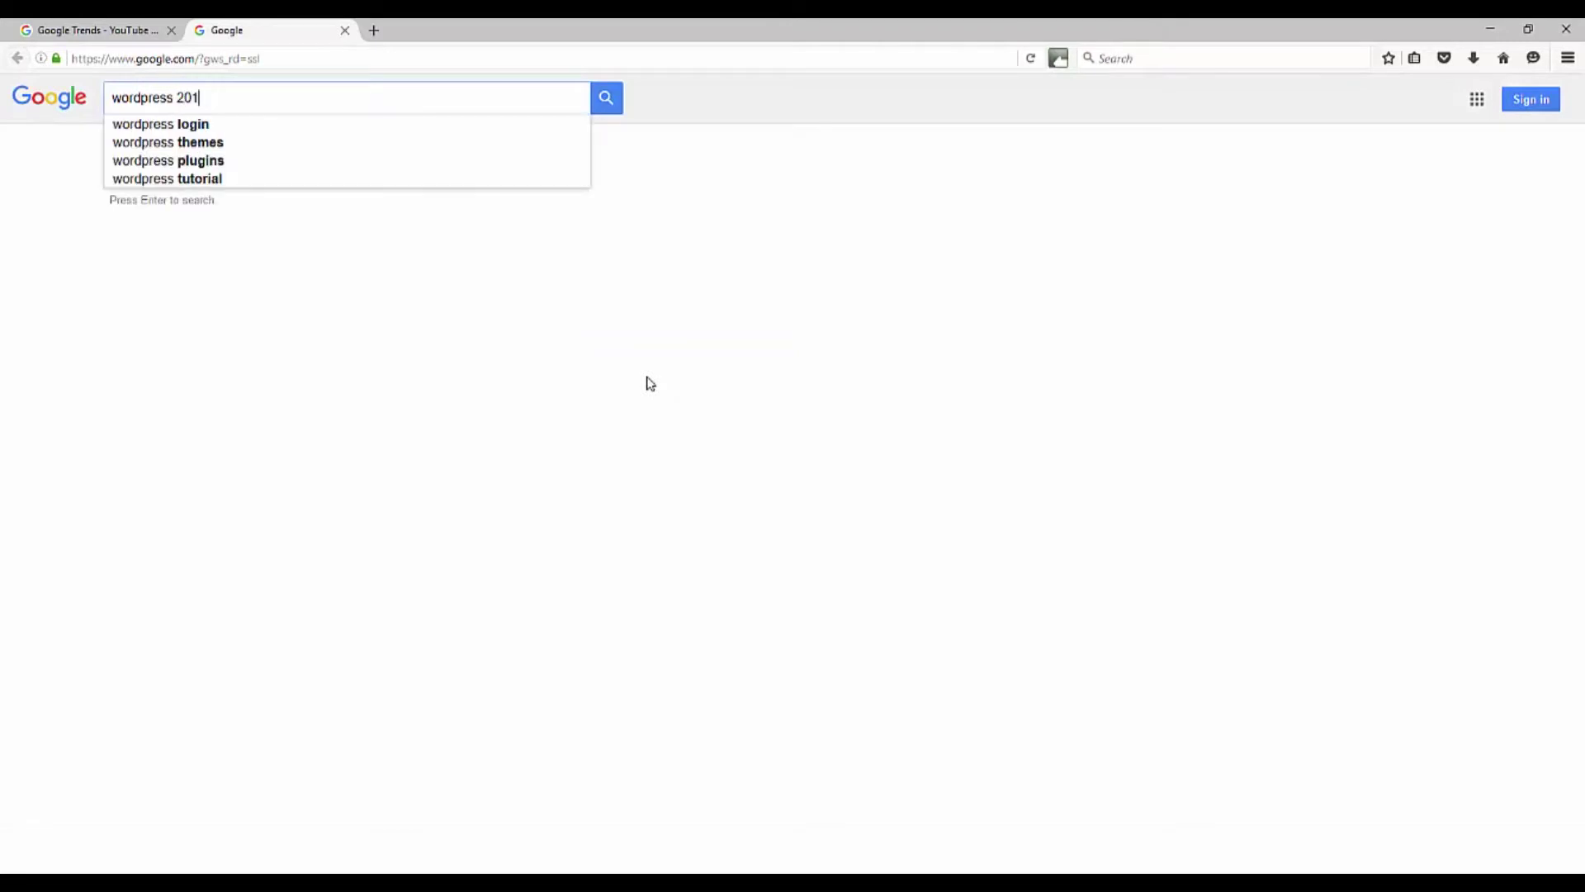
pyautogui.write('6')
pyautogui.press('Return')
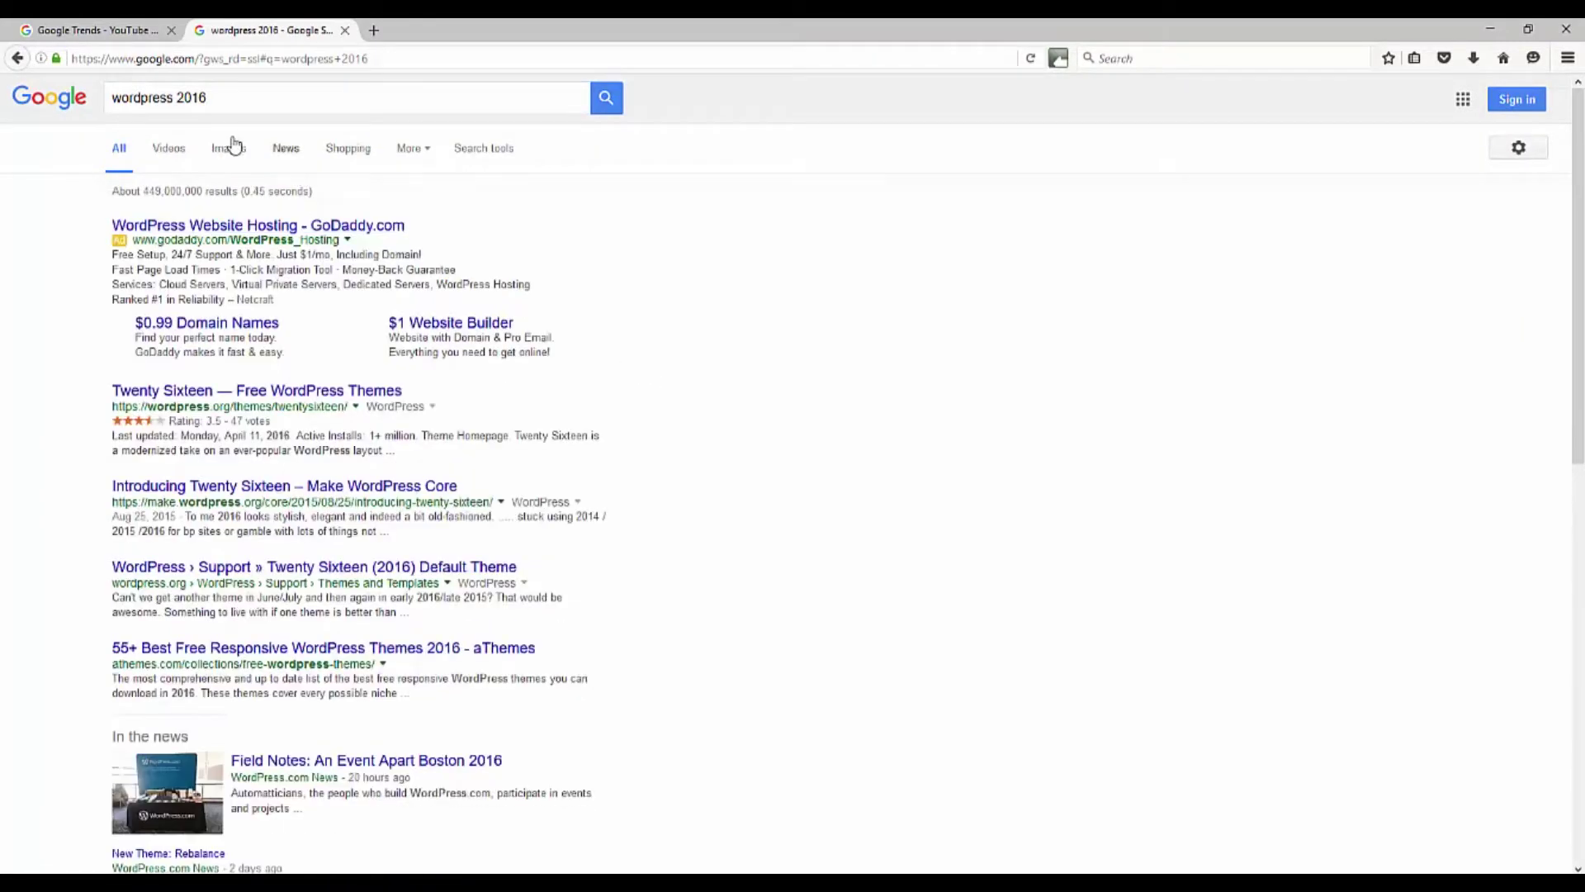
pyautogui.scroll(-10, 666, 496)
pyautogui.scroll(-1, 665, 504)
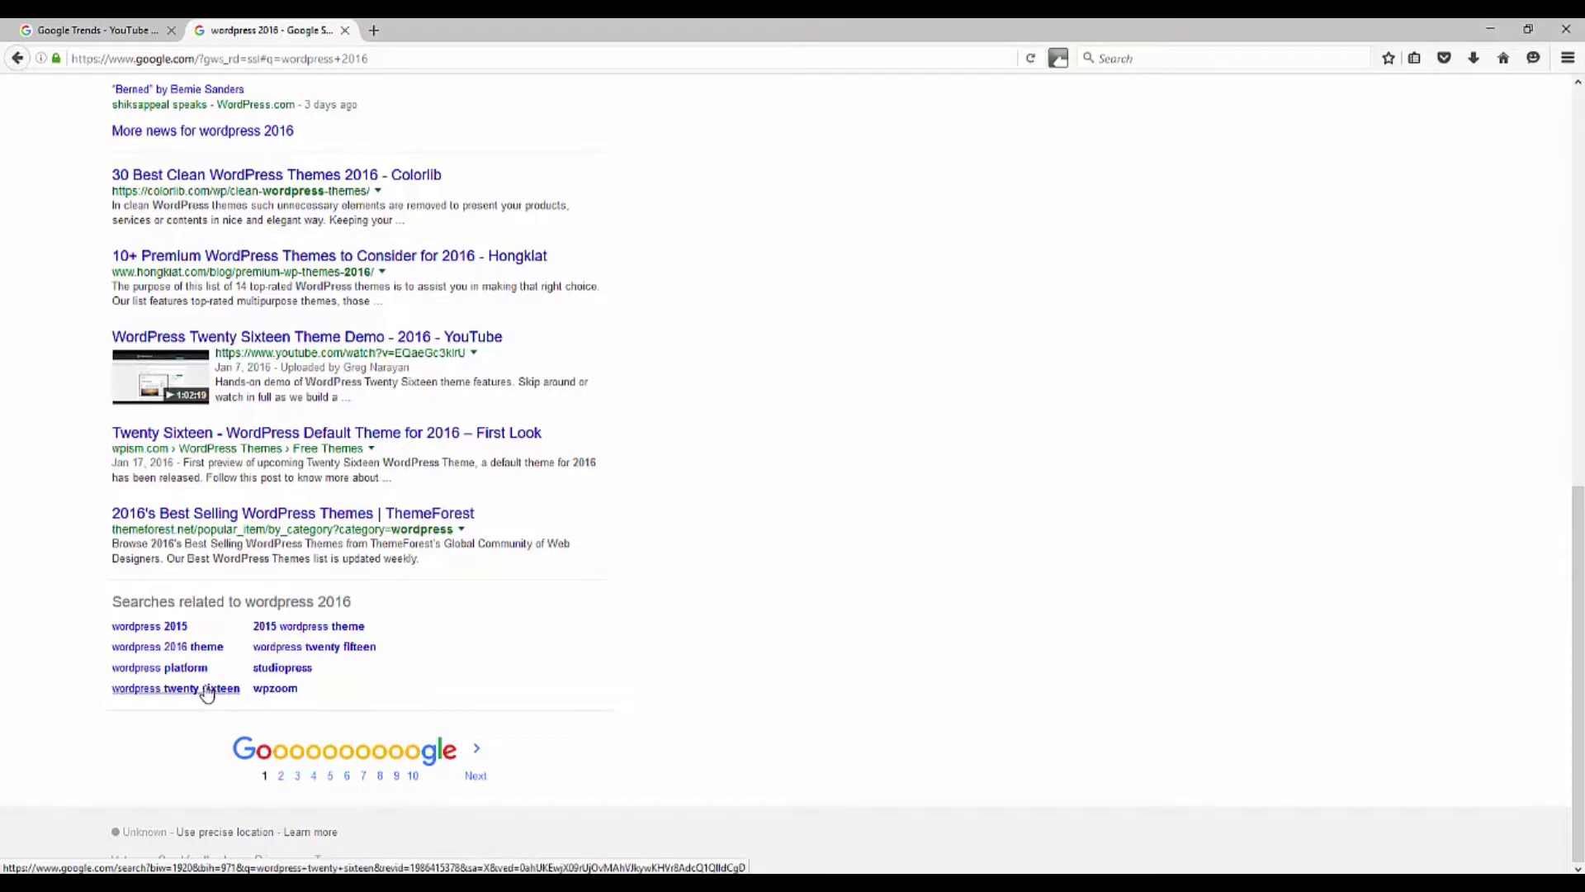
pyautogui.scroll(11, 403, 545)
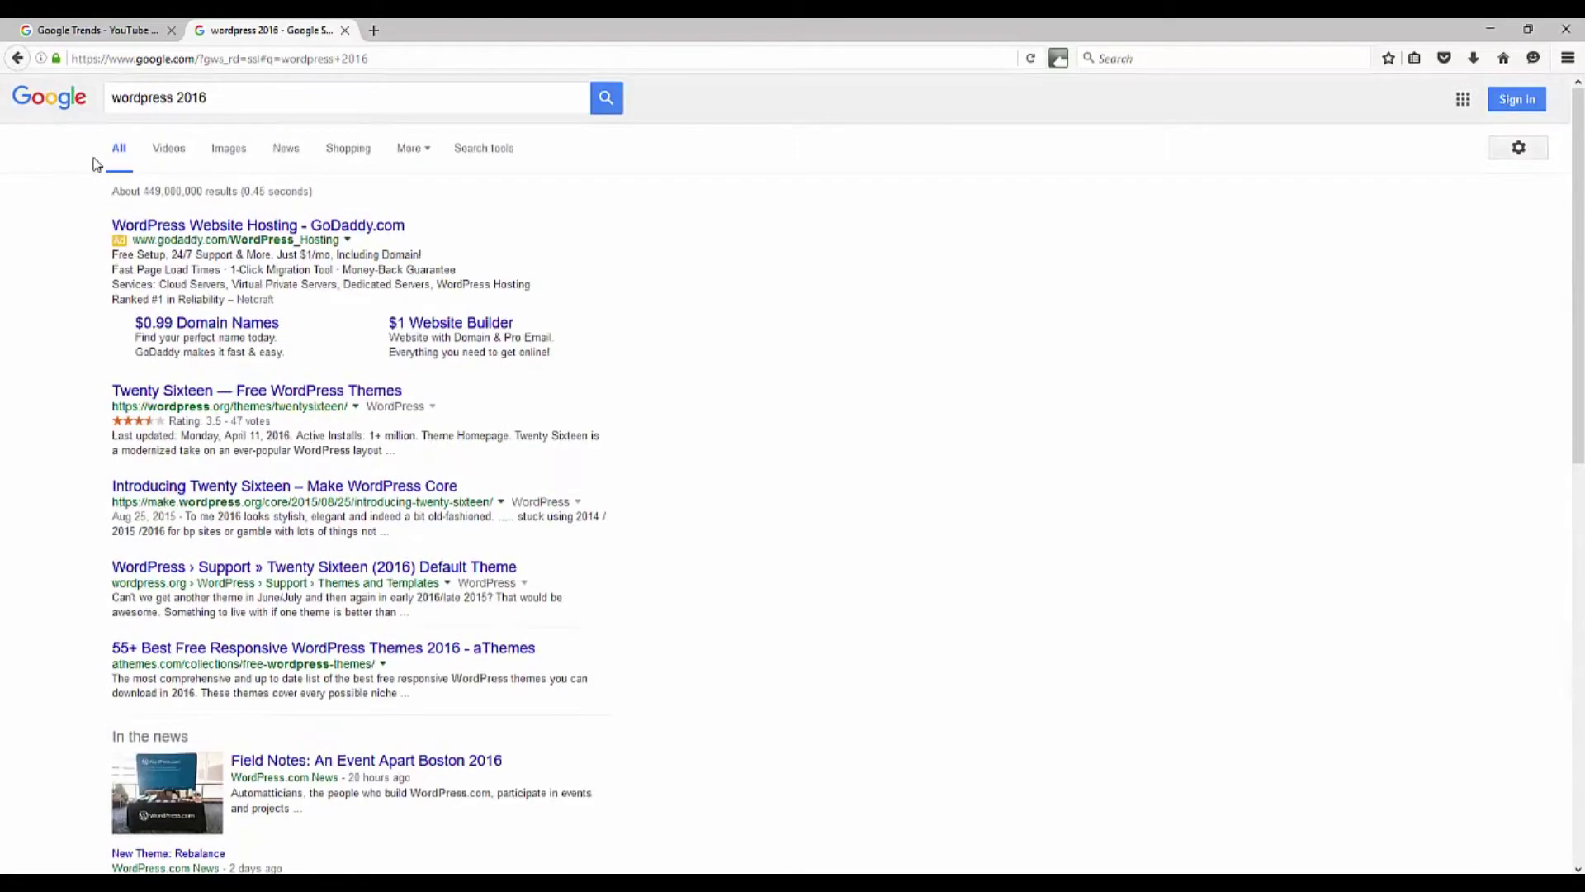
# Check wordpress's top related queries in Google Trends, then return to the search results.
pyautogui.click(107, 33)
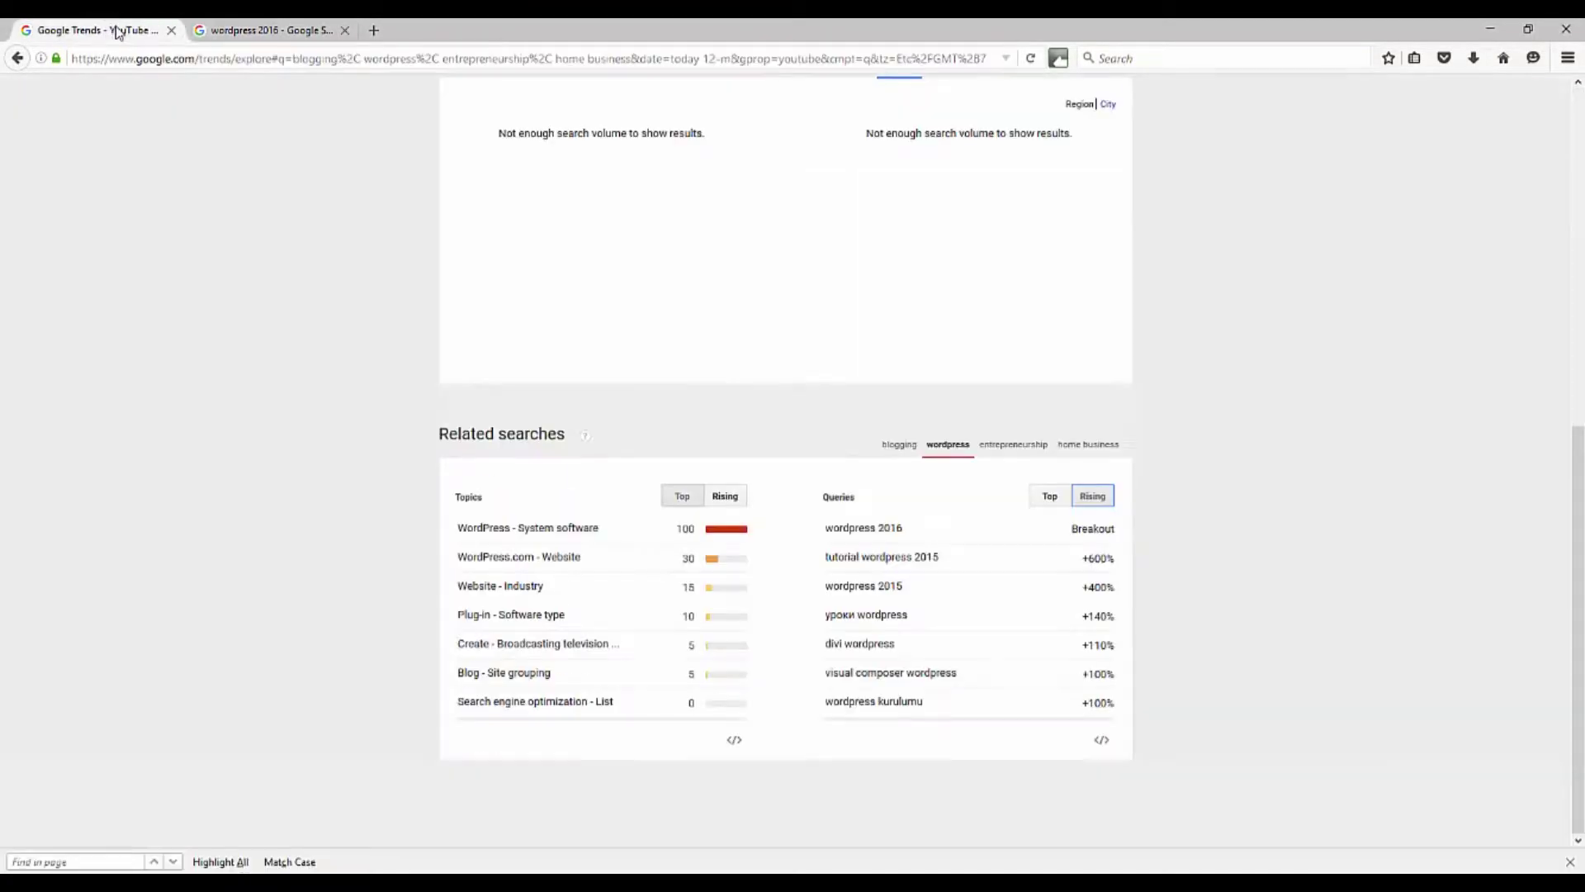
pyautogui.click(1048, 498)
pyautogui.scroll(-2, 962, 562)
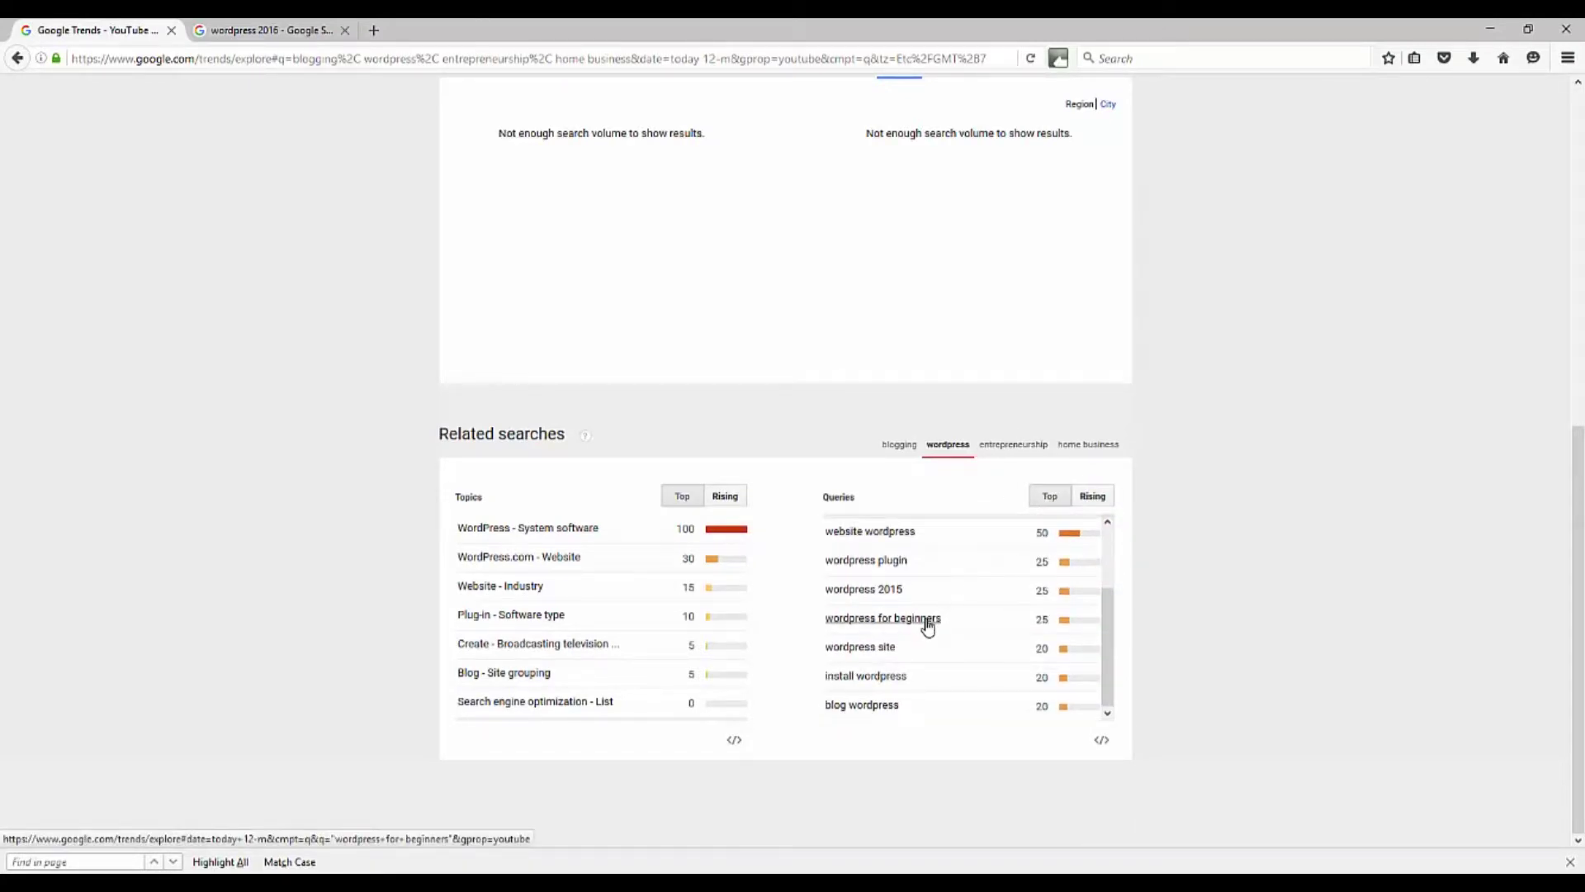
pyautogui.click(263, 33)
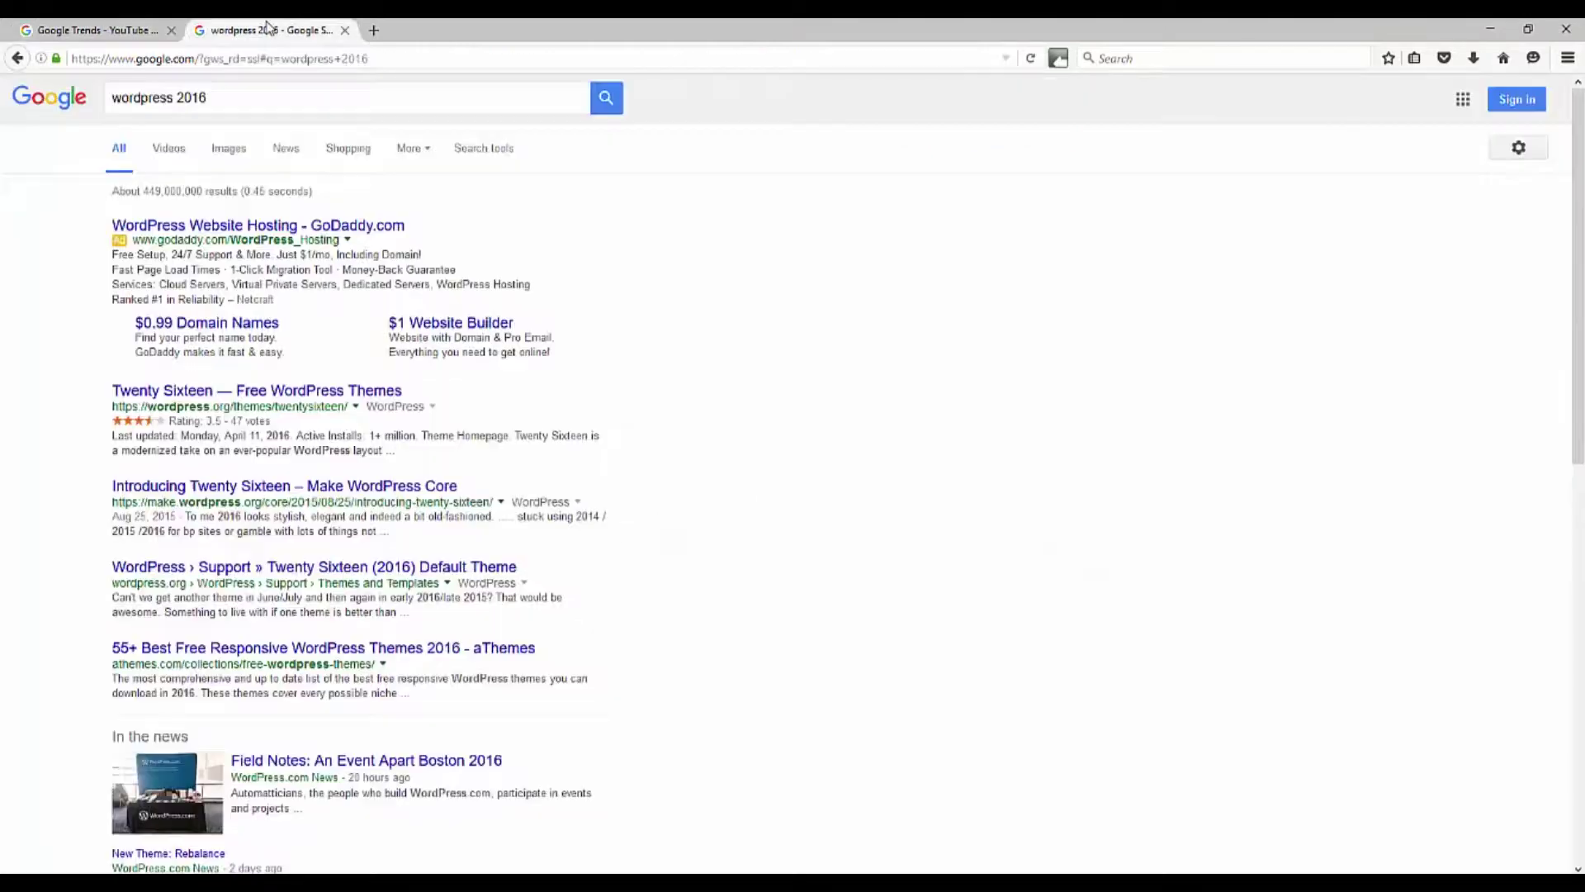
# Search Google for 'wordpress for beginners' and scroll the results.
pyautogui.click(49, 106)
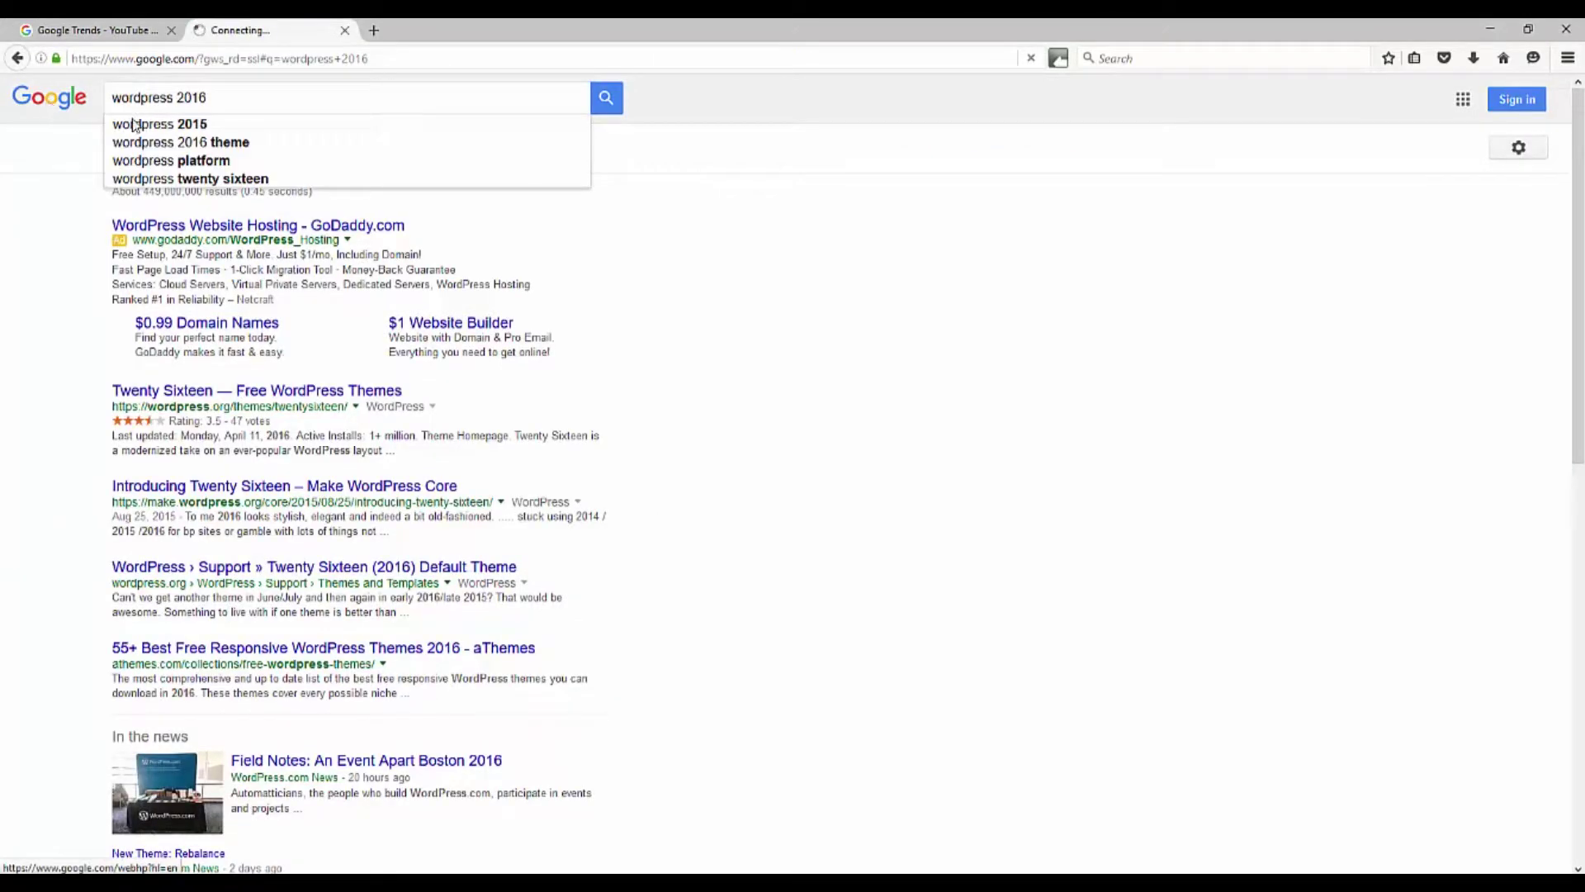
pyautogui.click(655, 361)
pyautogui.write('wordpress for b')
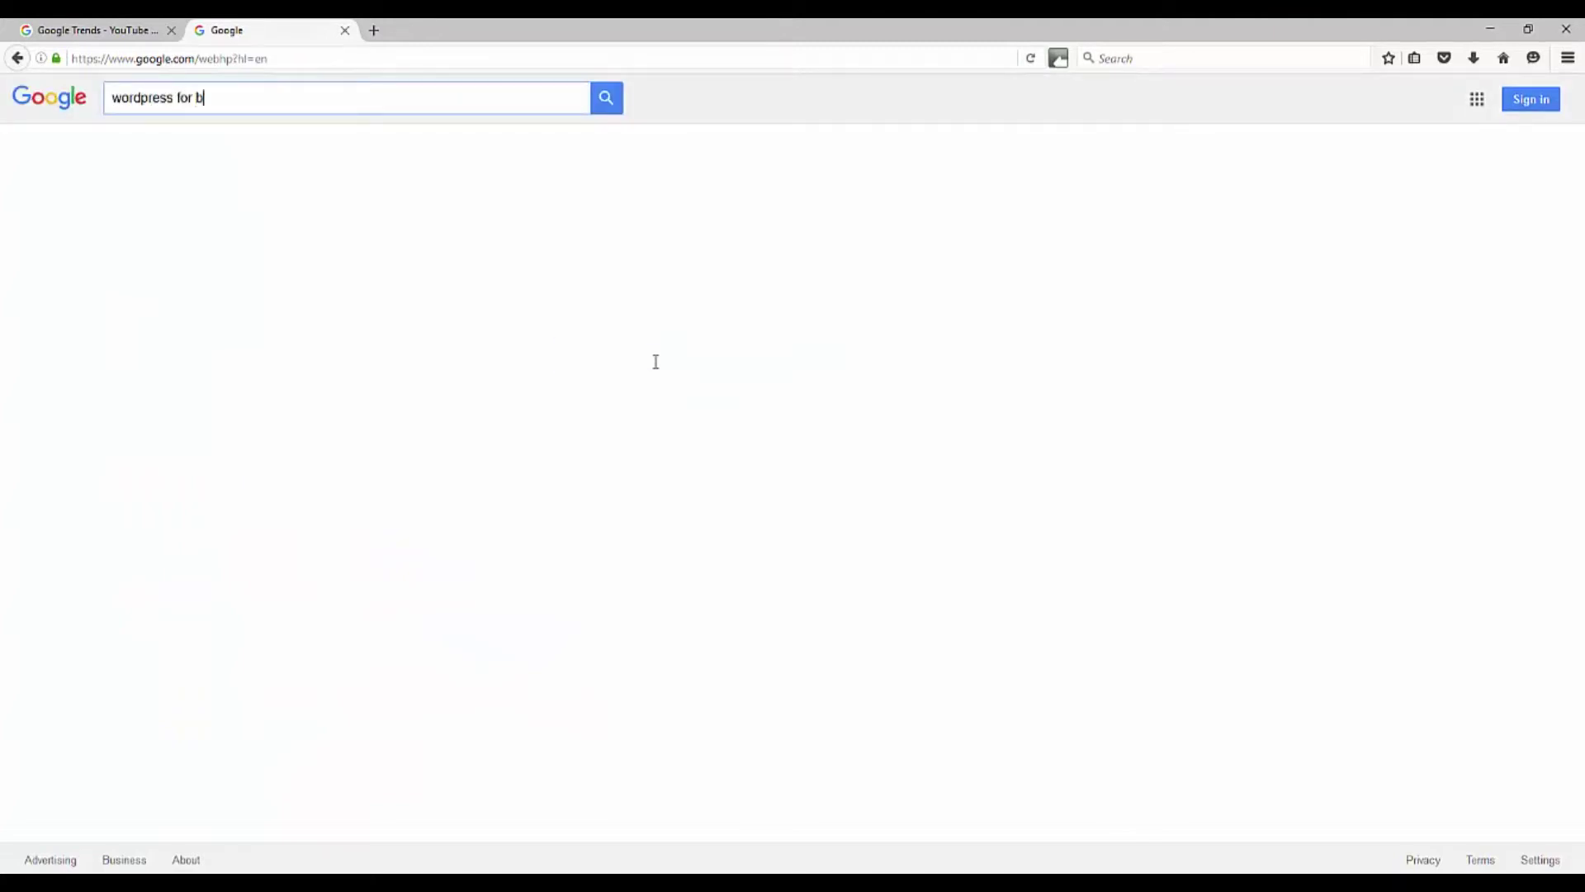
pyautogui.write('eginners')
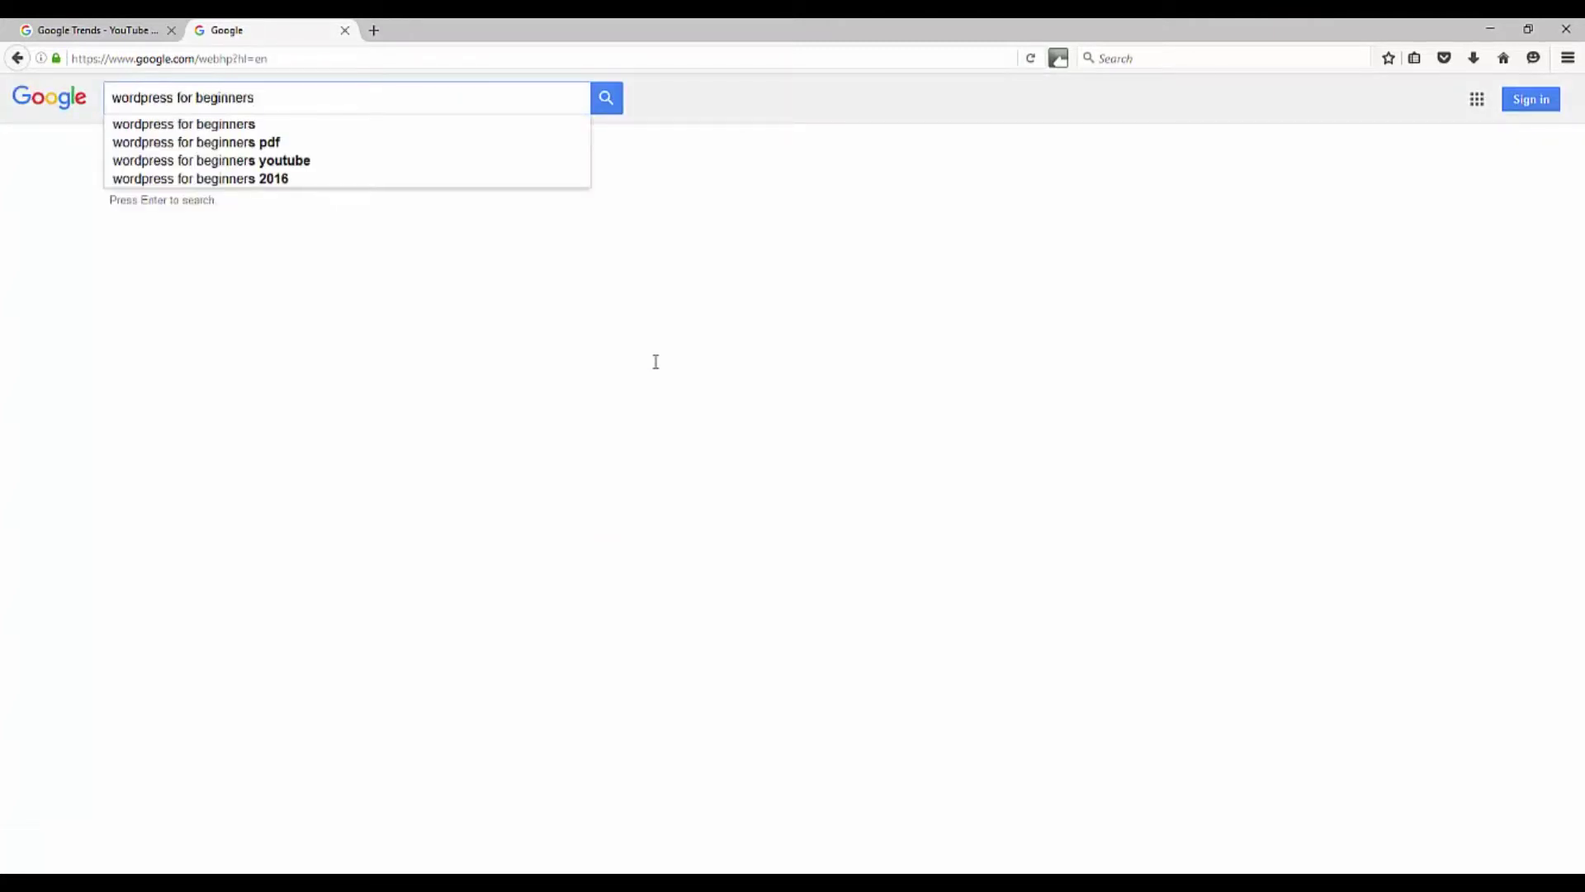
pyautogui.press('Return')
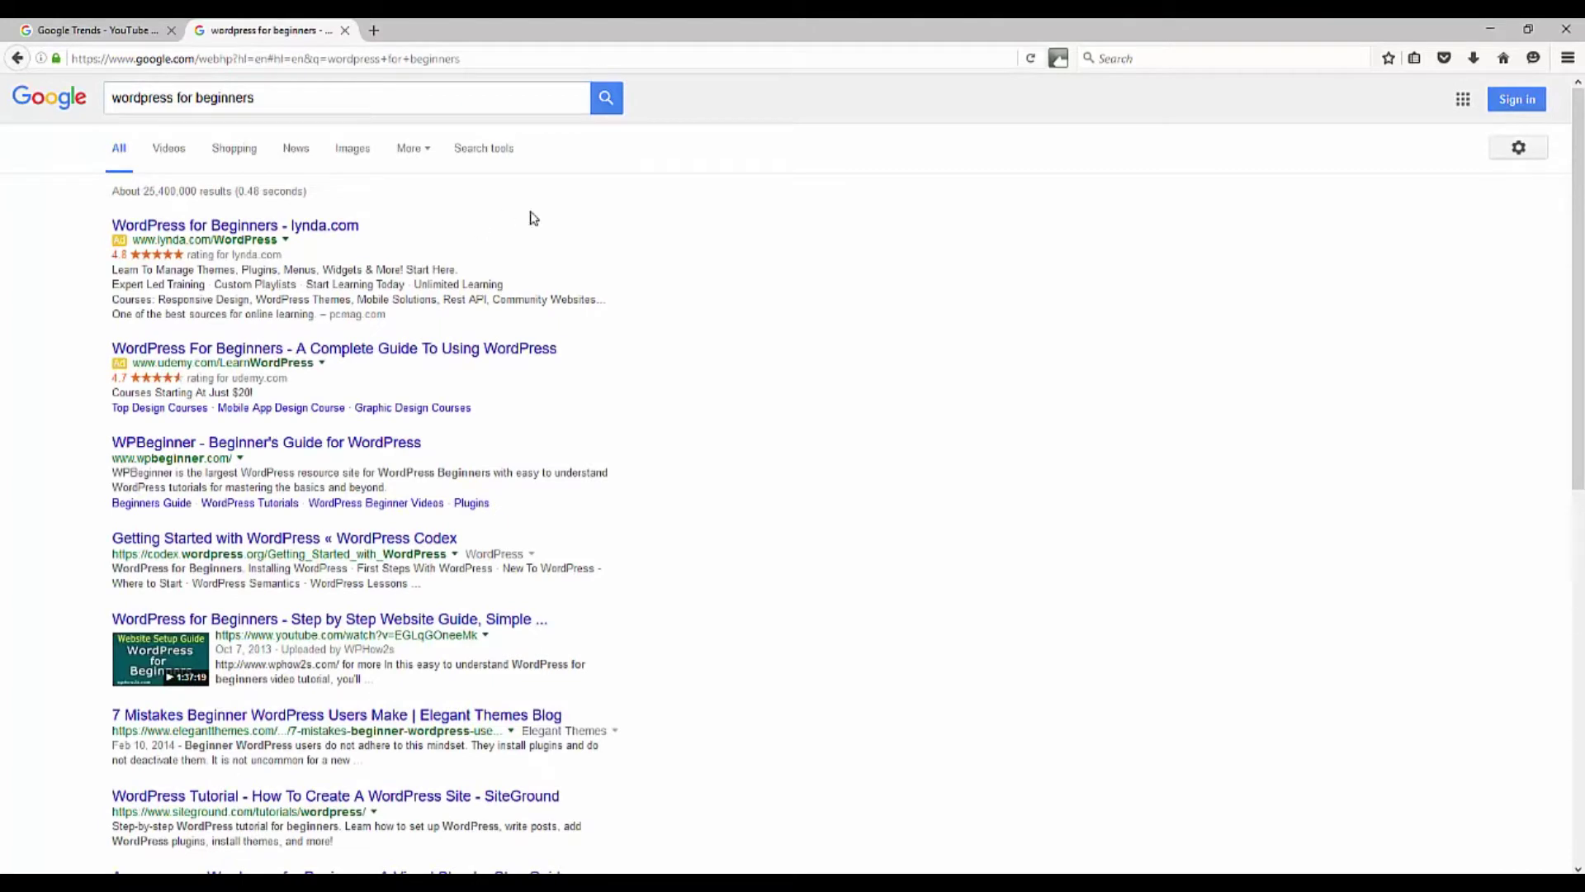
pyautogui.scroll(-9, 632, 463)
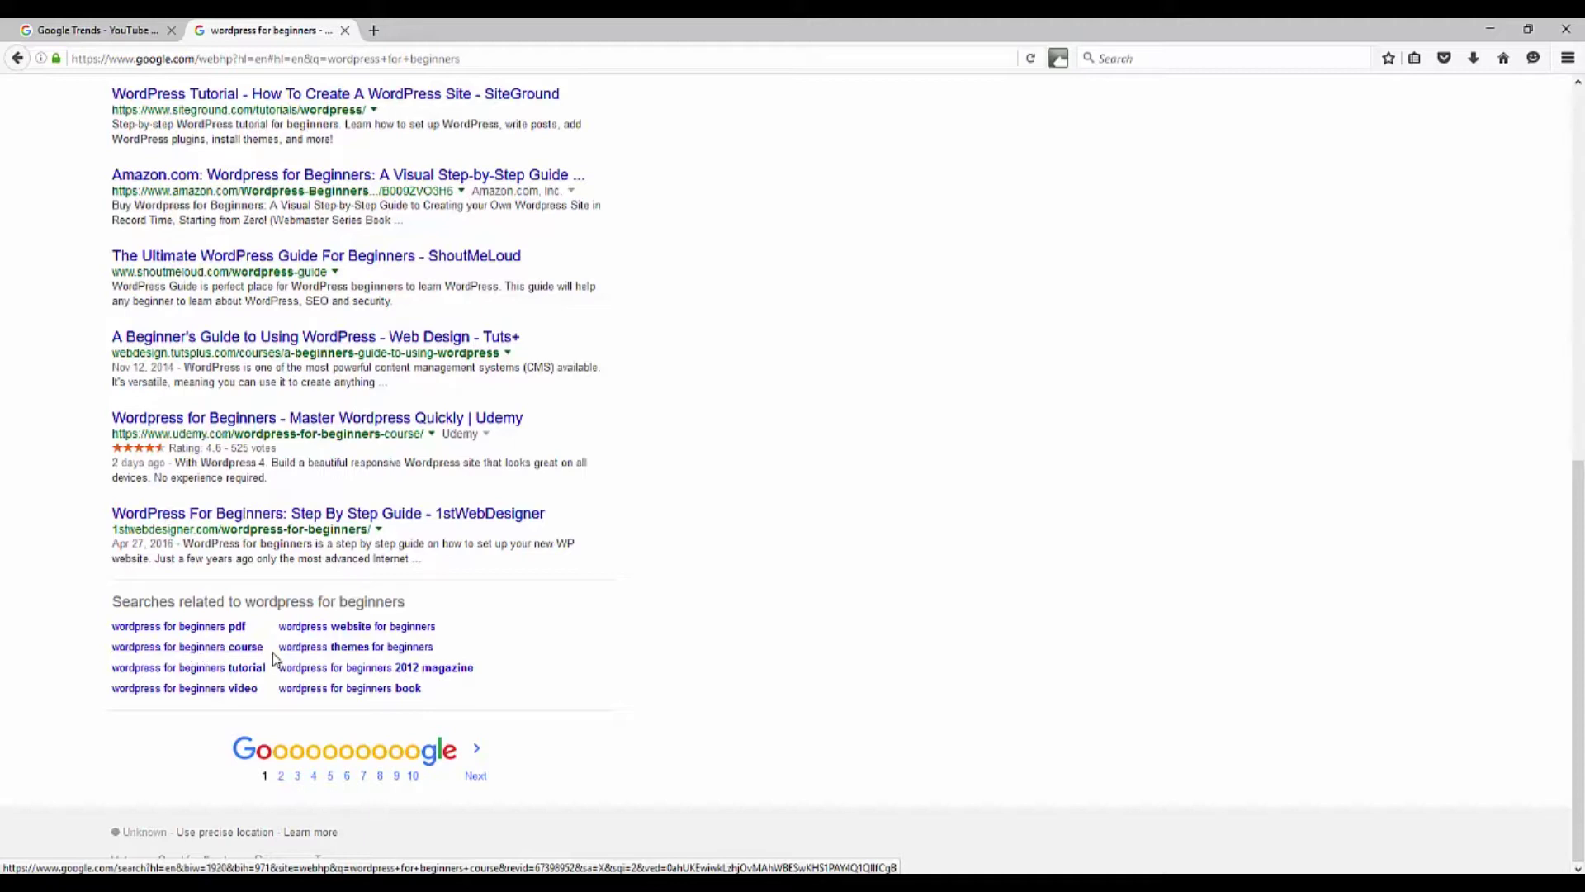
# Select the related search 'wordpress for beginners course' from the results page.
pyautogui.moveTo(266, 652); pyautogui.dragTo(115, 660)
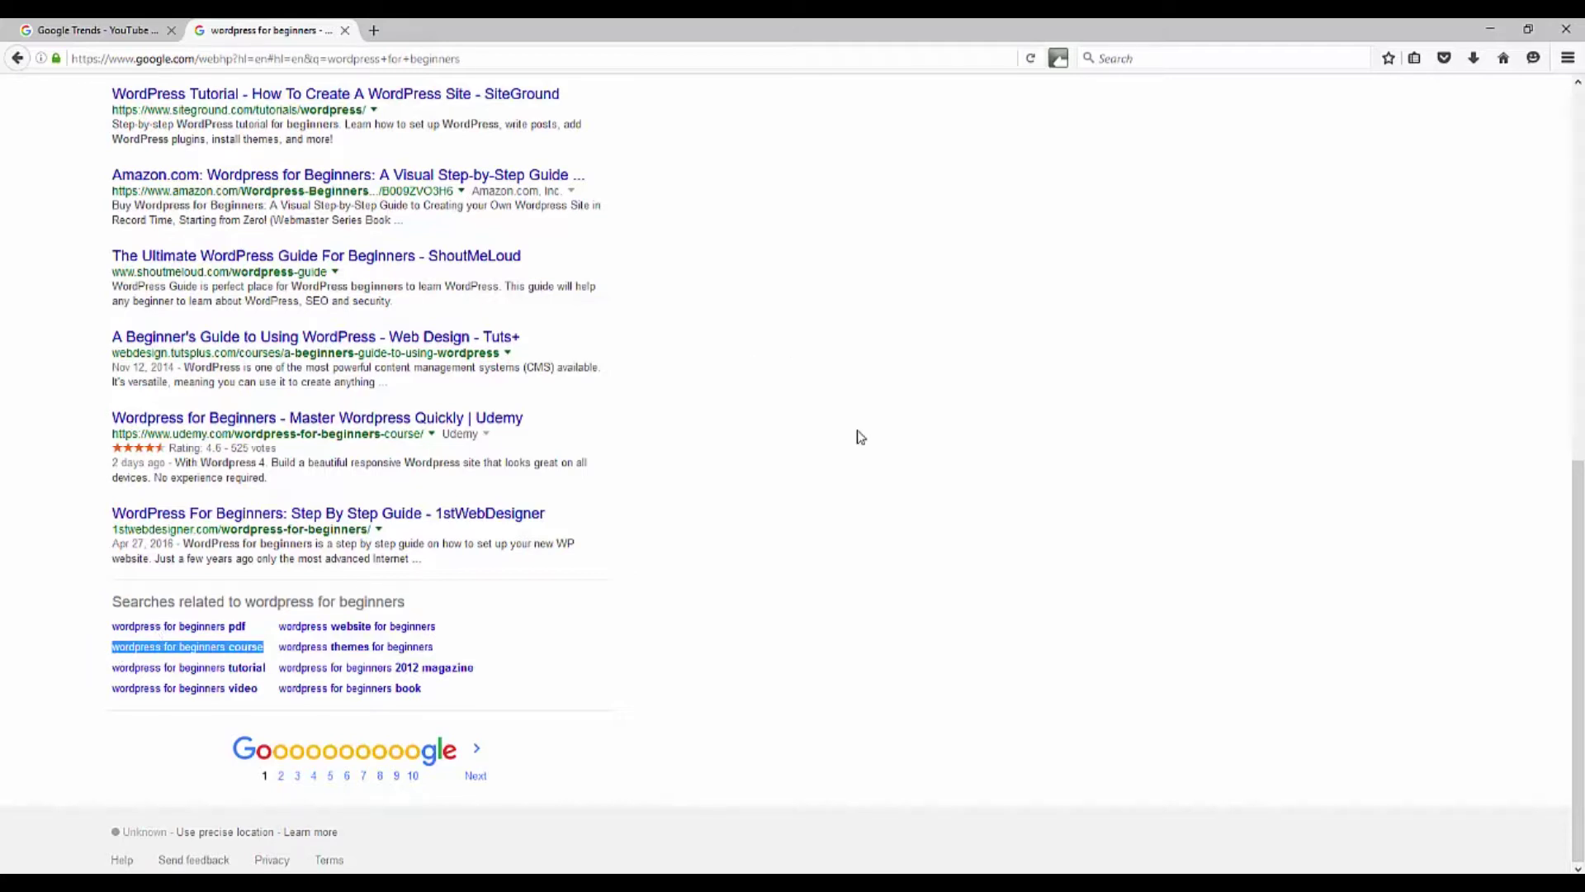
pyautogui.scroll(3, 864, 444)
pyautogui.scroll(7, 865, 444)
pyautogui.scroll(4, 865, 445)
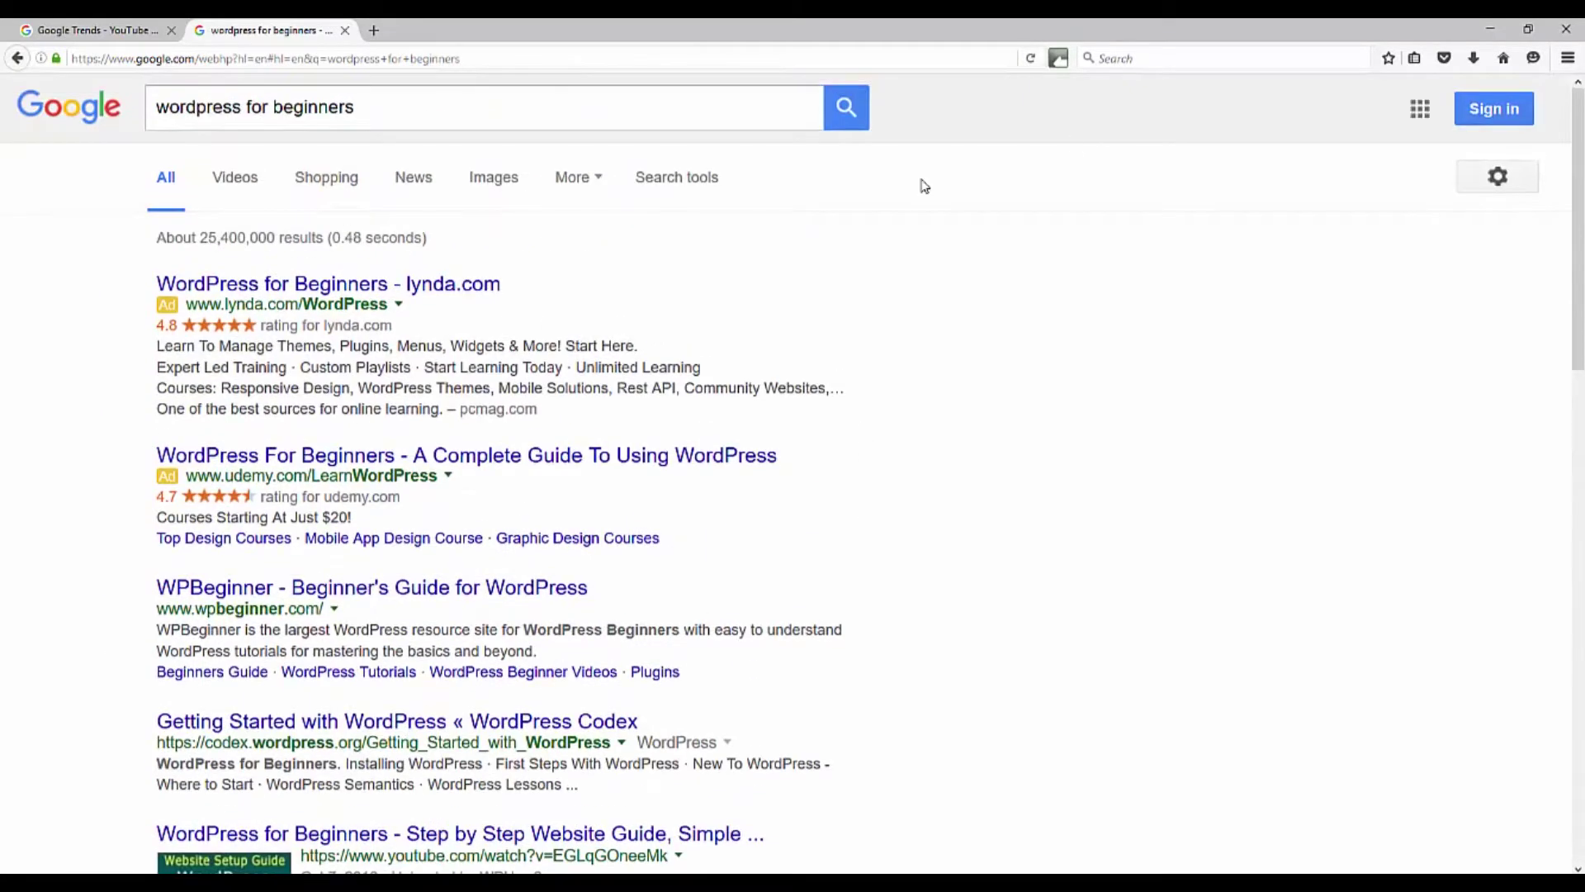
# Reset the browser page zoom back to 100%.
pyautogui.click(1568, 58)
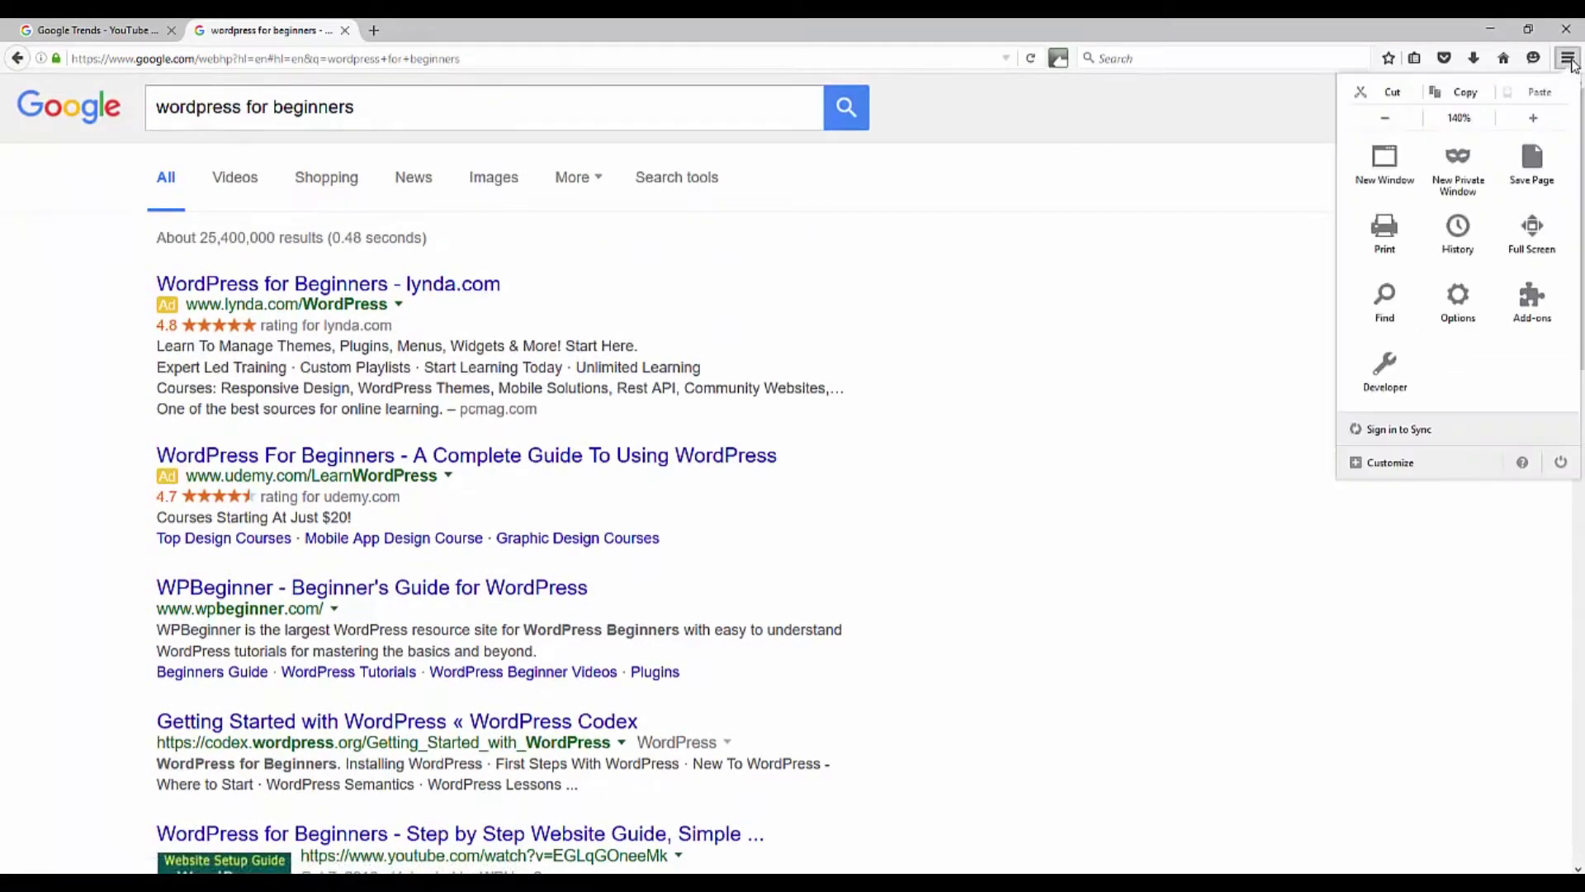
pyautogui.click(1417, 121)
pyautogui.click(1416, 122)
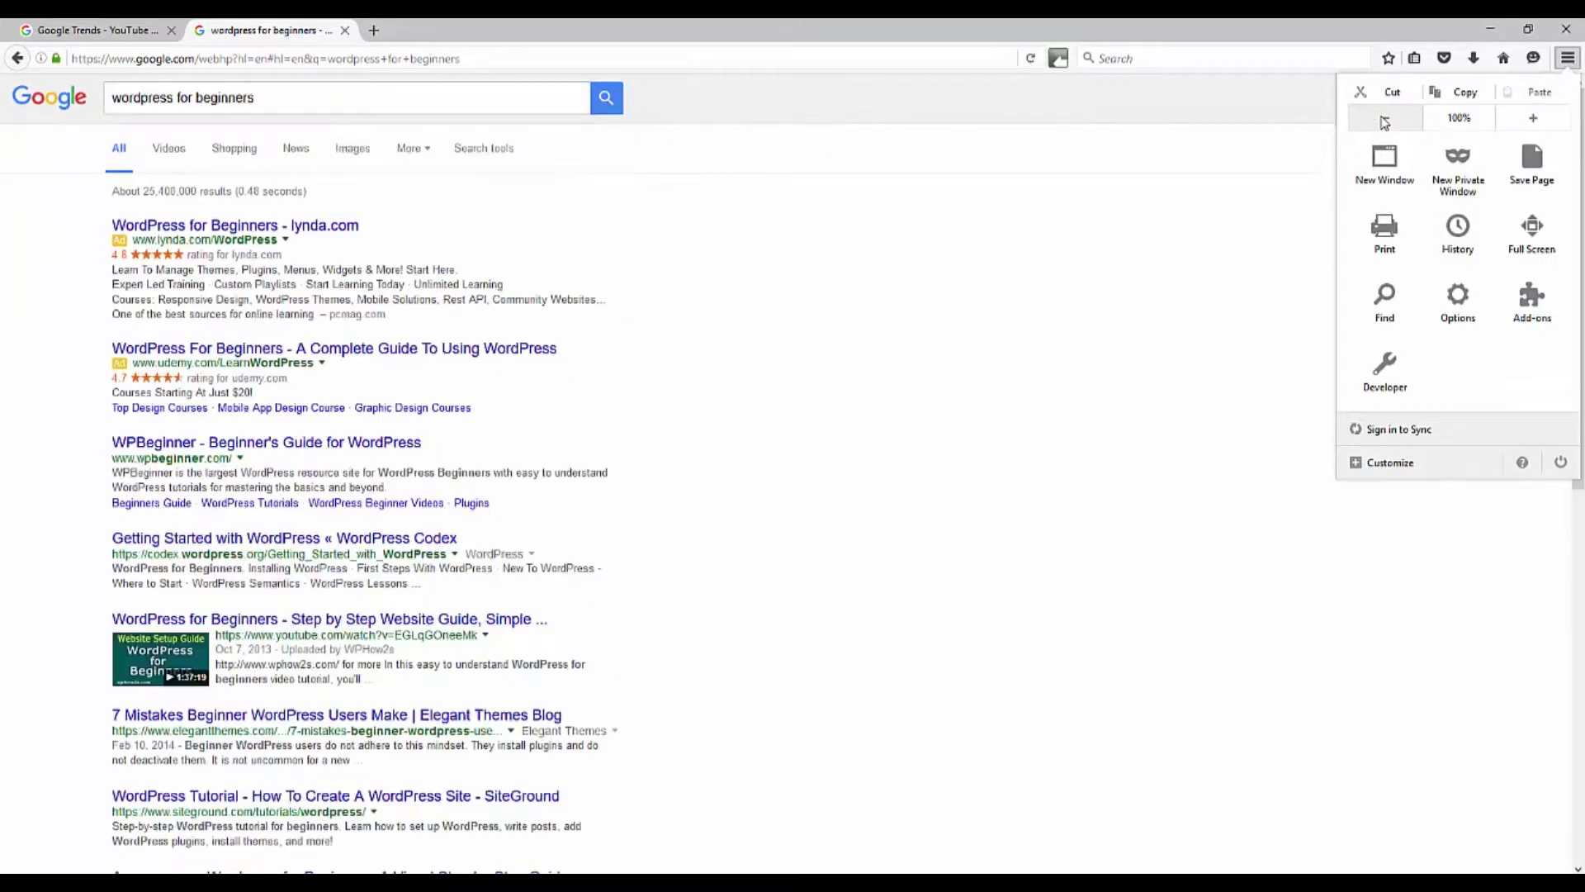
# Search for allintitle:"wordpress for beginners course" to get exact-title matches.
pyautogui.click(353, 95)
pyautogui.hotkey('ctrl', 'a')
pyautogui.click(345, 92)
pyautogui.write('course')
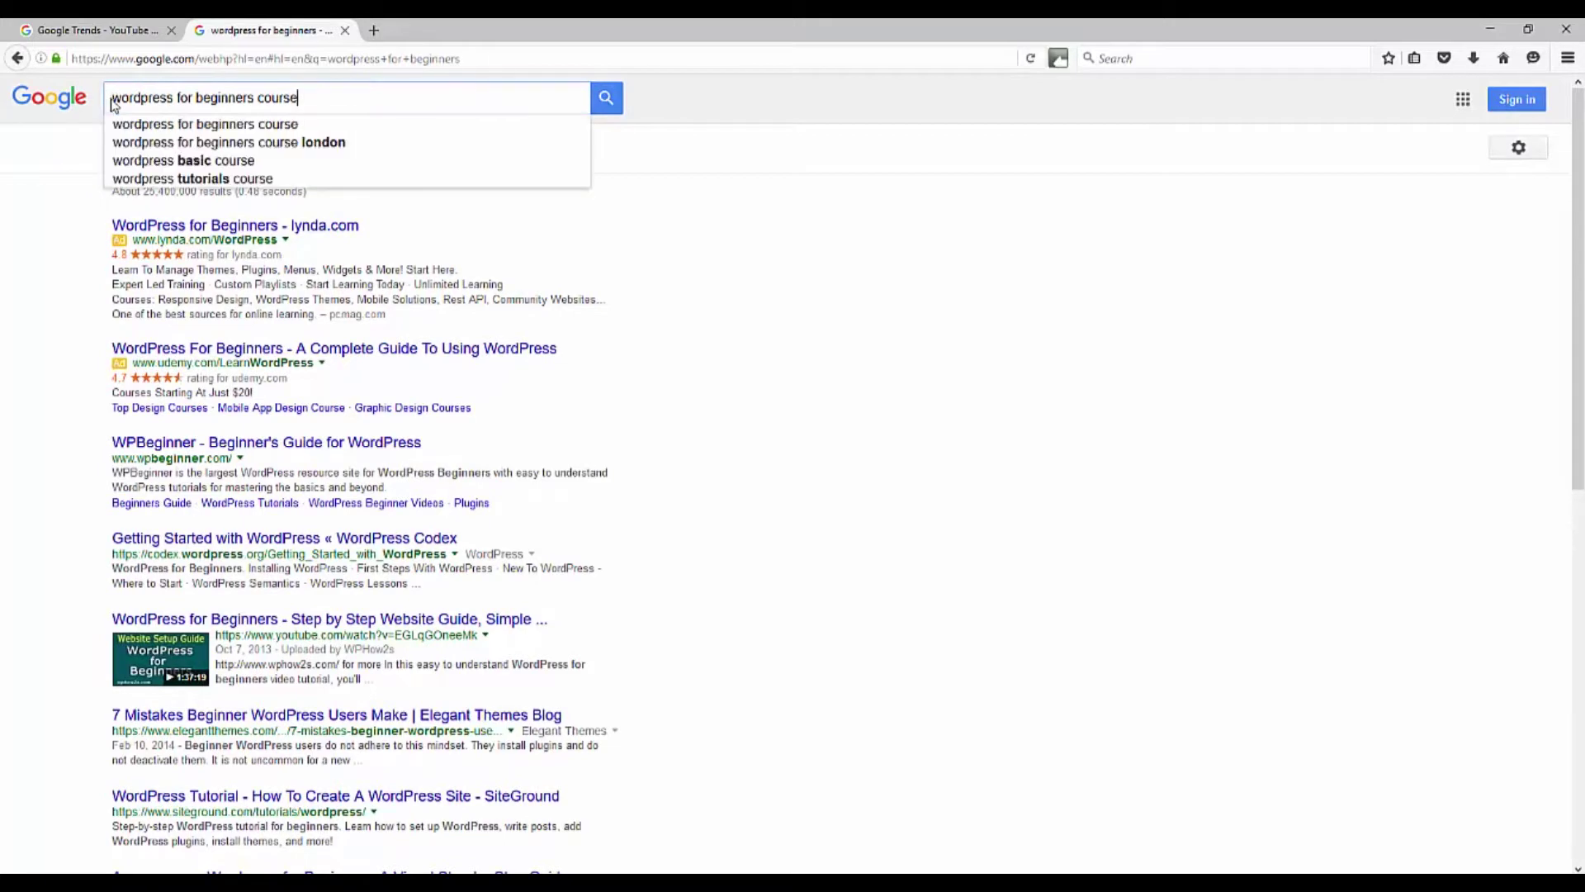
pyautogui.click(115, 98)
pyautogui.write('allintitle:')
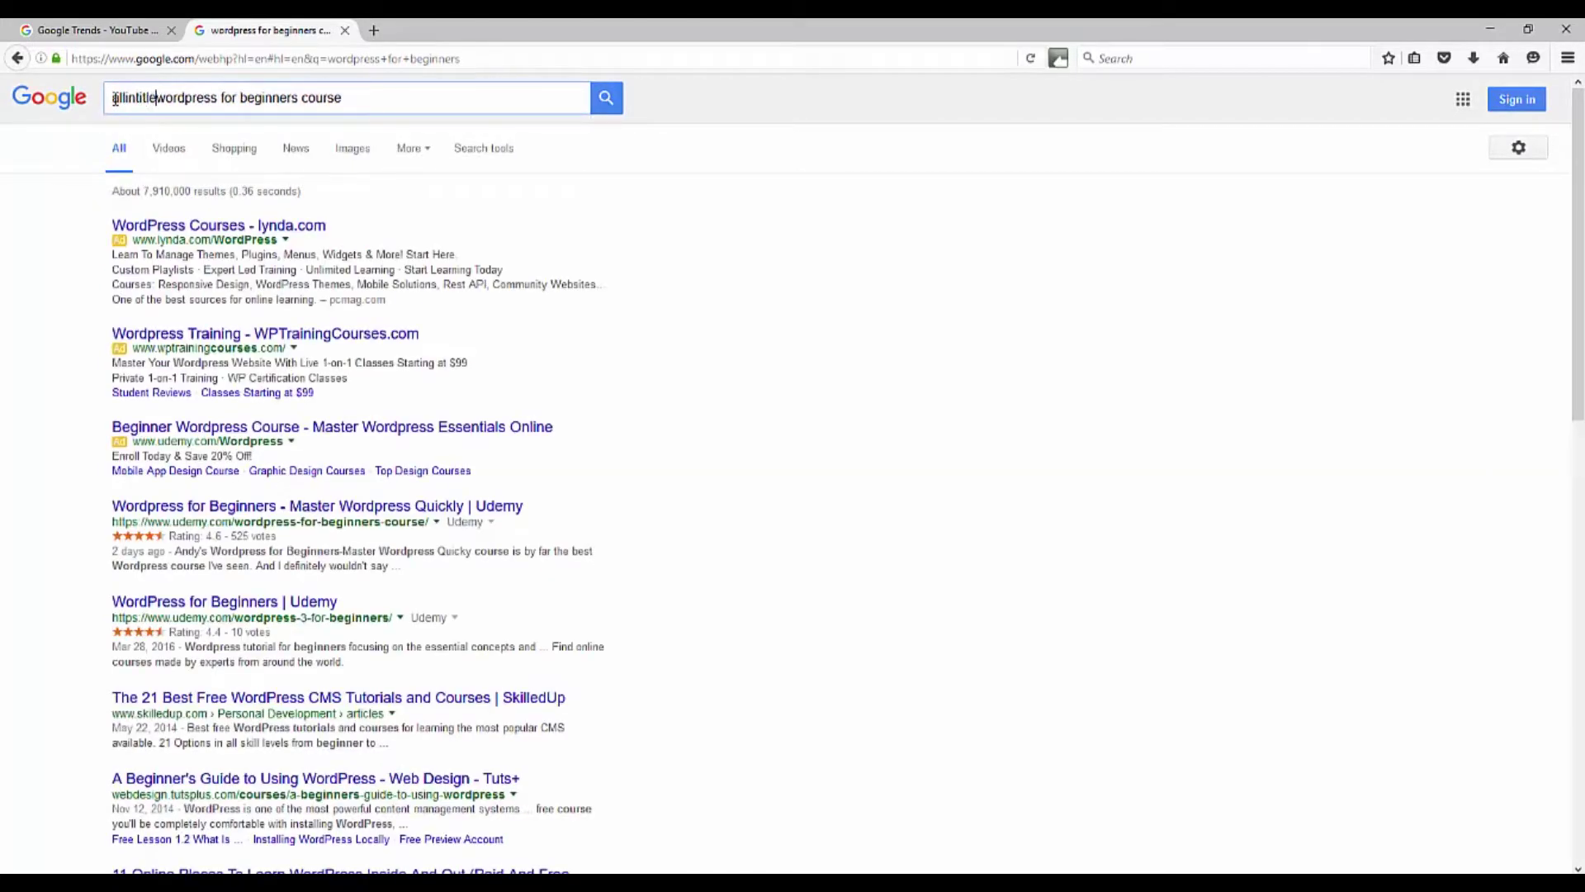
pyautogui.write('"')
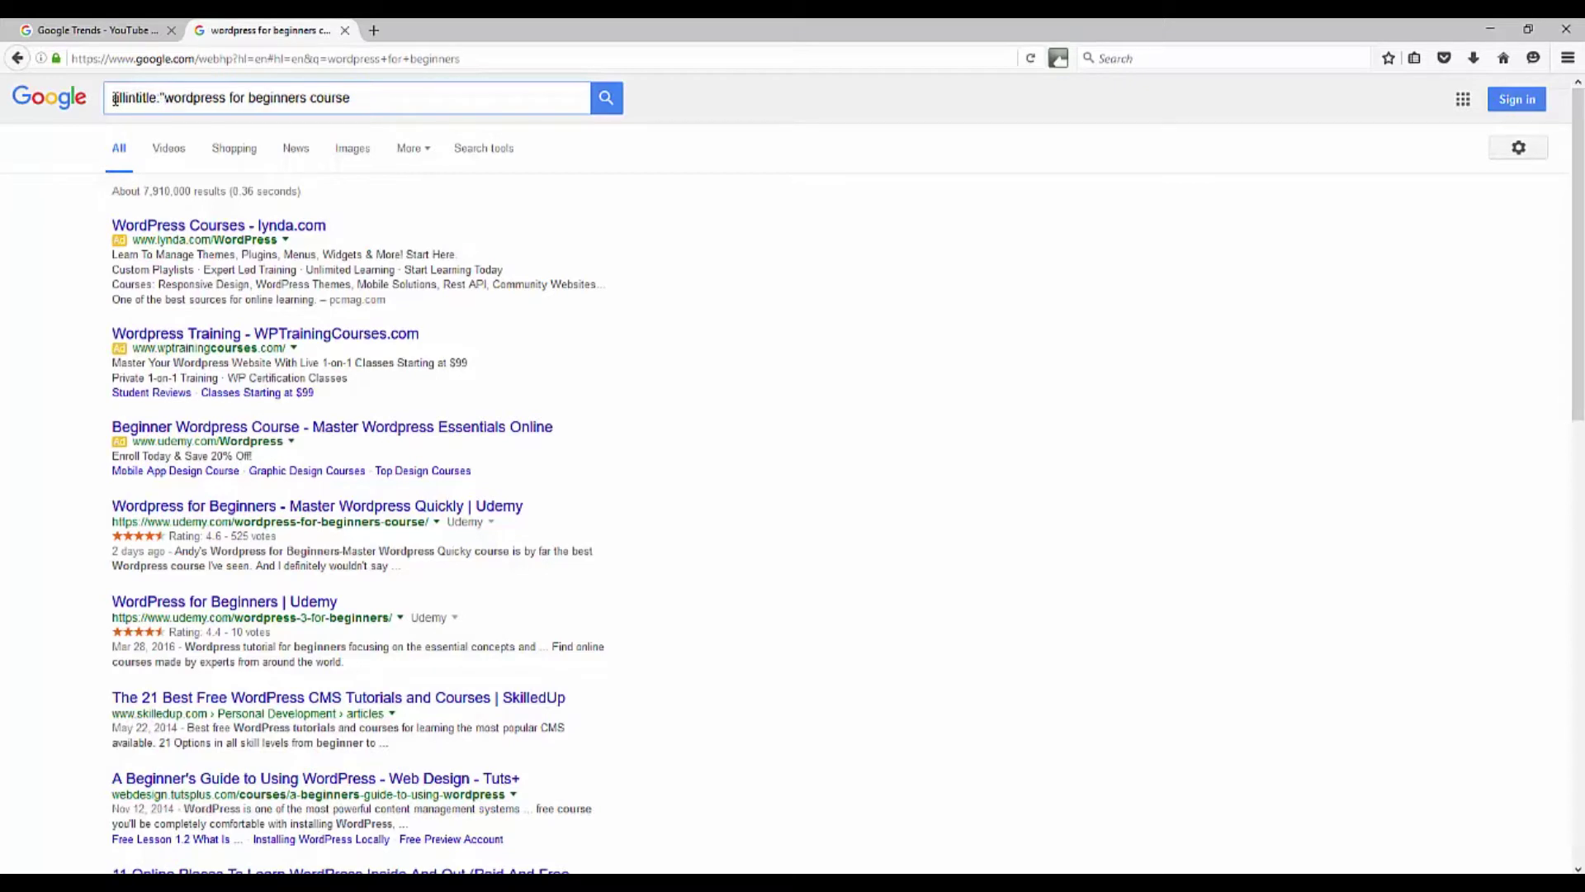
pyautogui.click(388, 100)
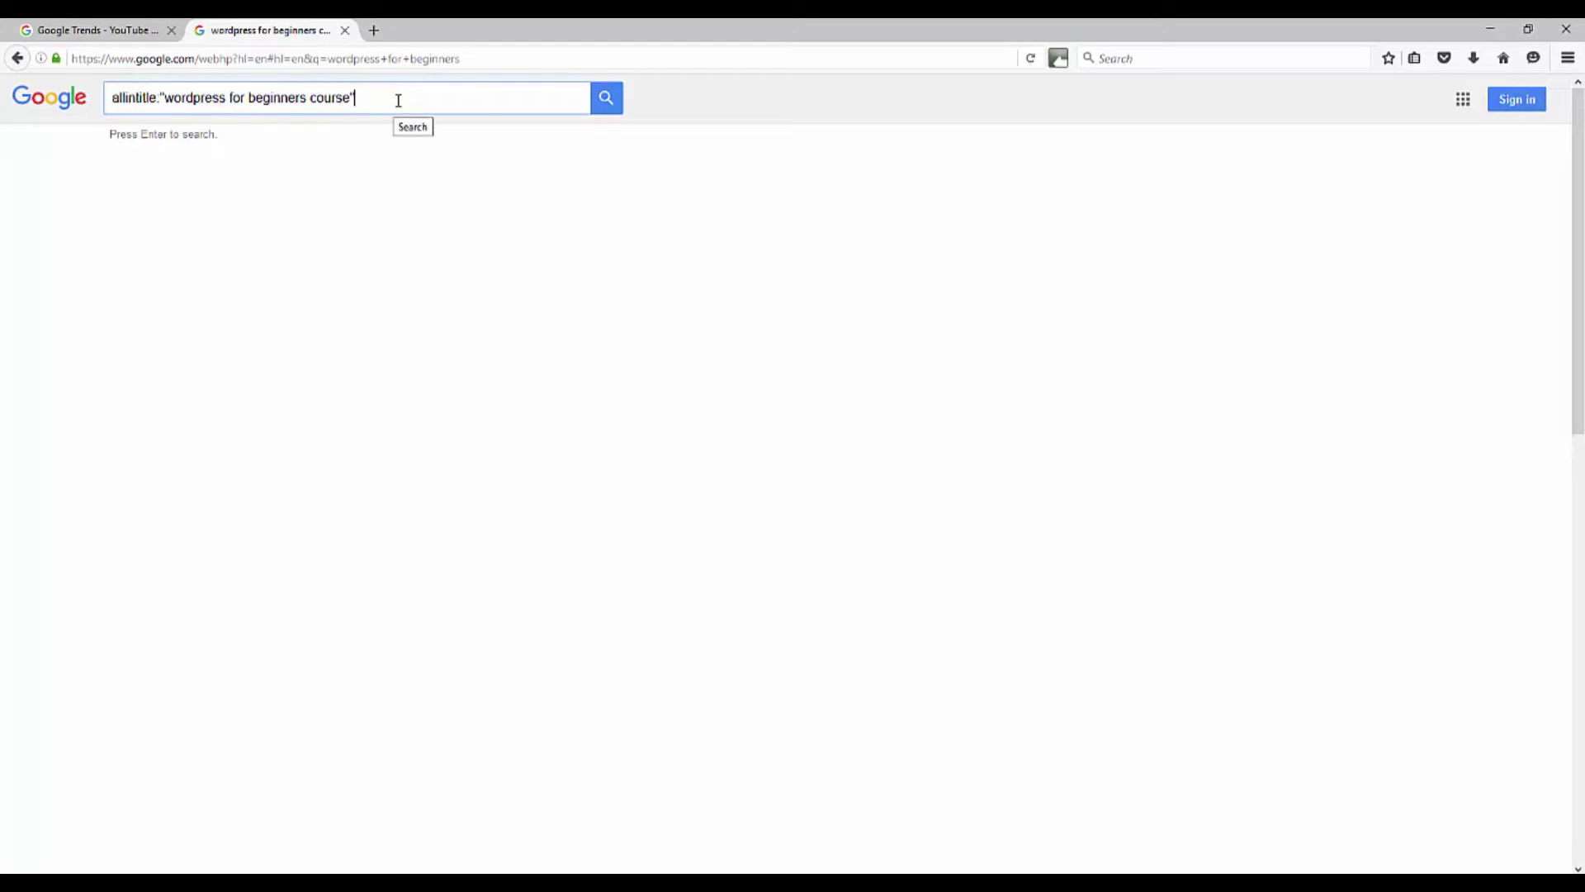
pyautogui.click(606, 99)
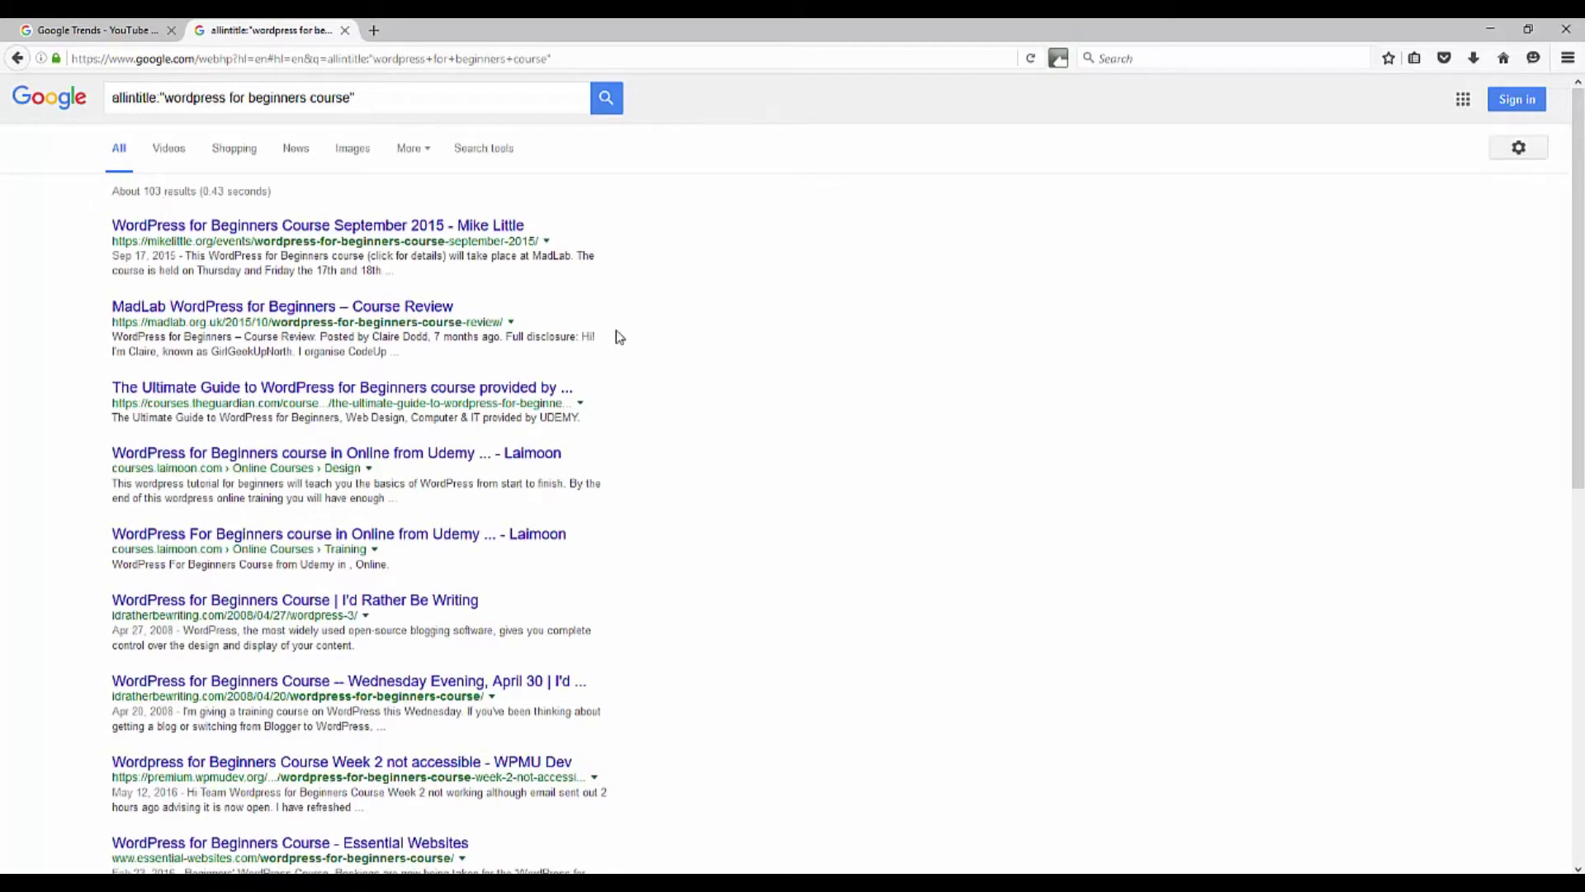
# Scroll through the 103 allintitle results, then go back to Google Trends.
pyautogui.scroll(-2, 634, 460)
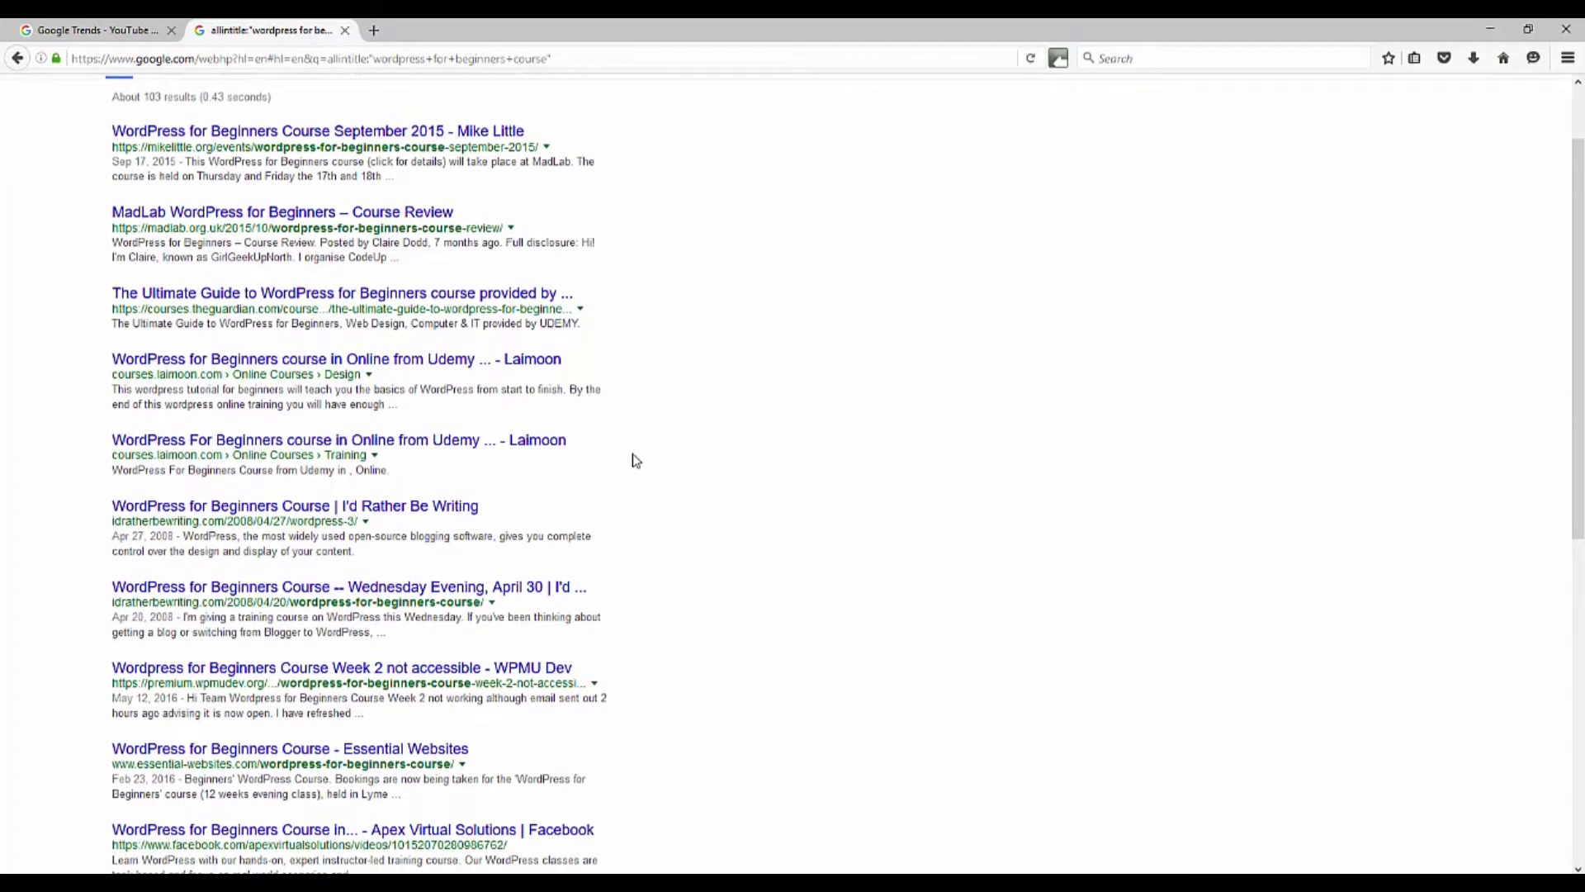
pyautogui.scroll(2, 634, 460)
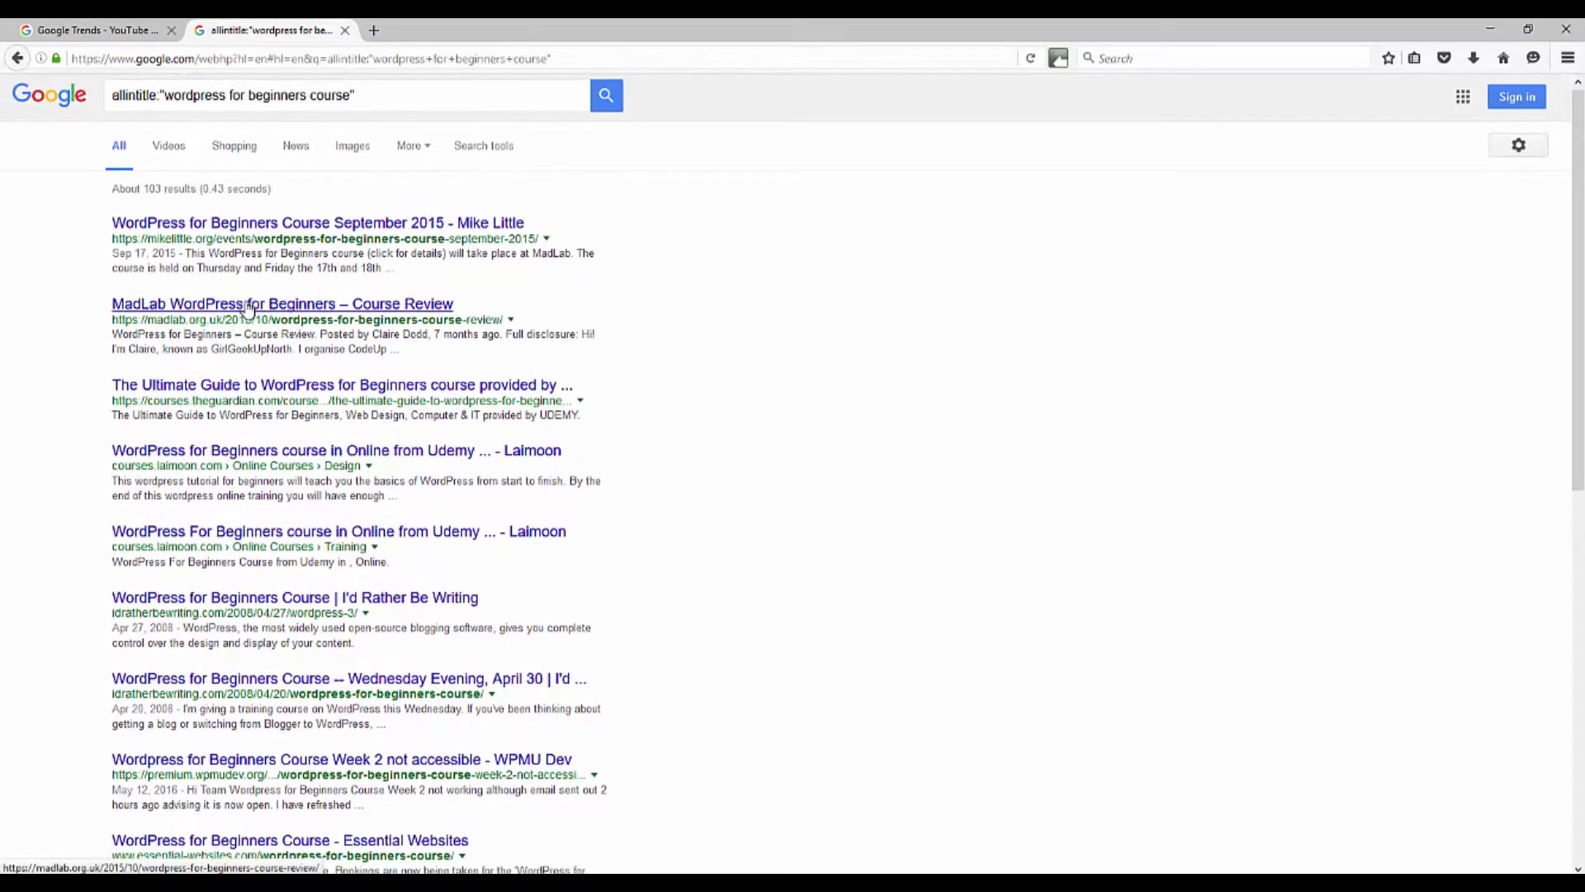
pyautogui.scroll(-2, 247, 309)
pyautogui.scroll(-13, 285, 364)
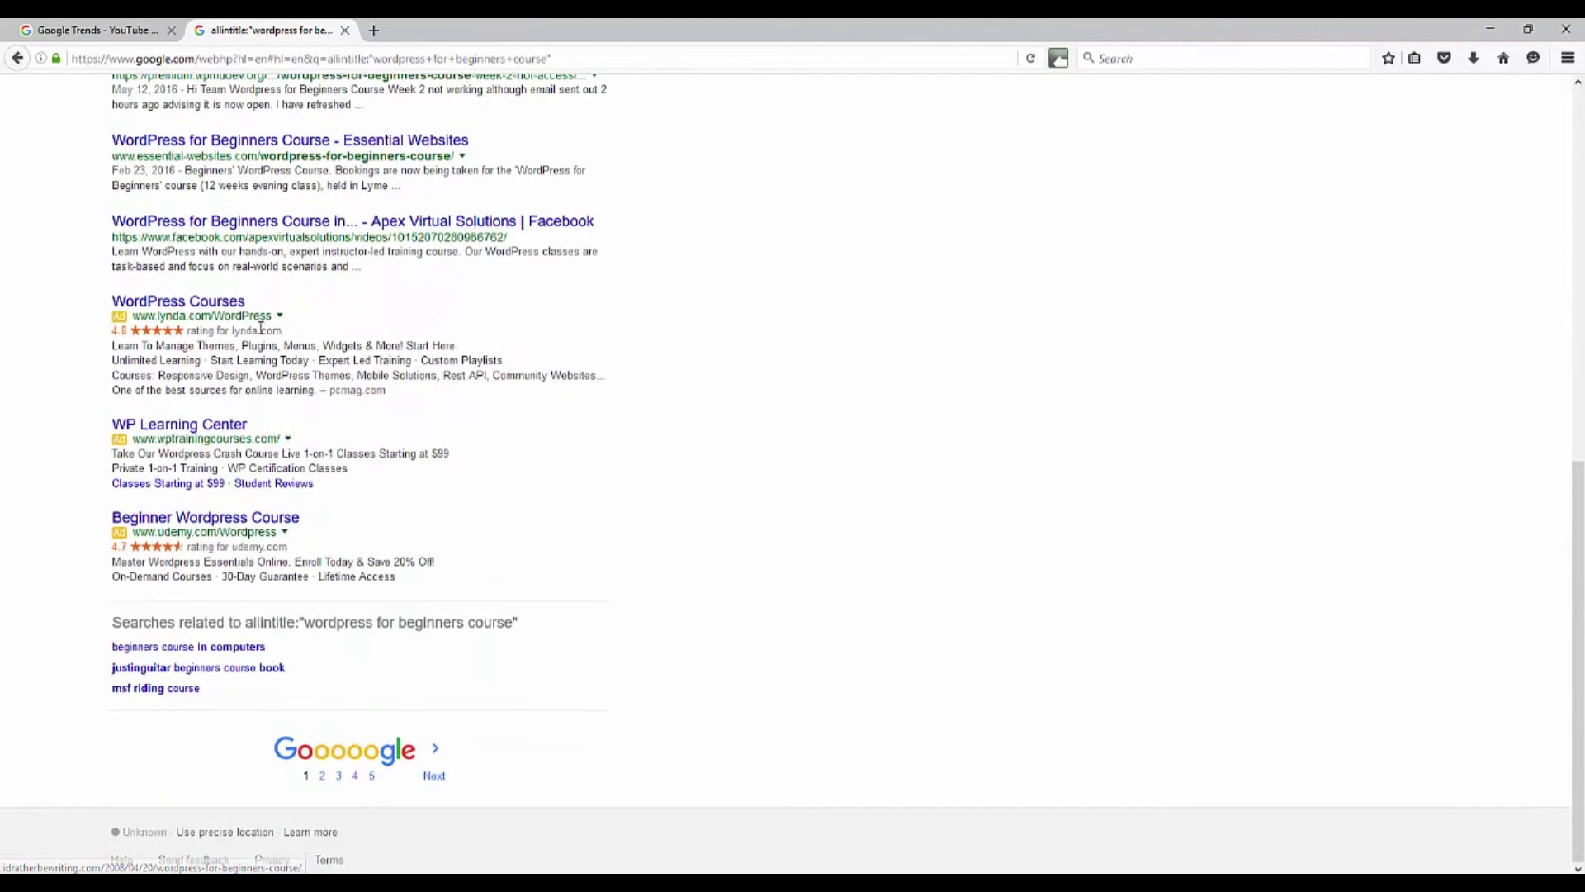
pyautogui.scroll(8, 285, 363)
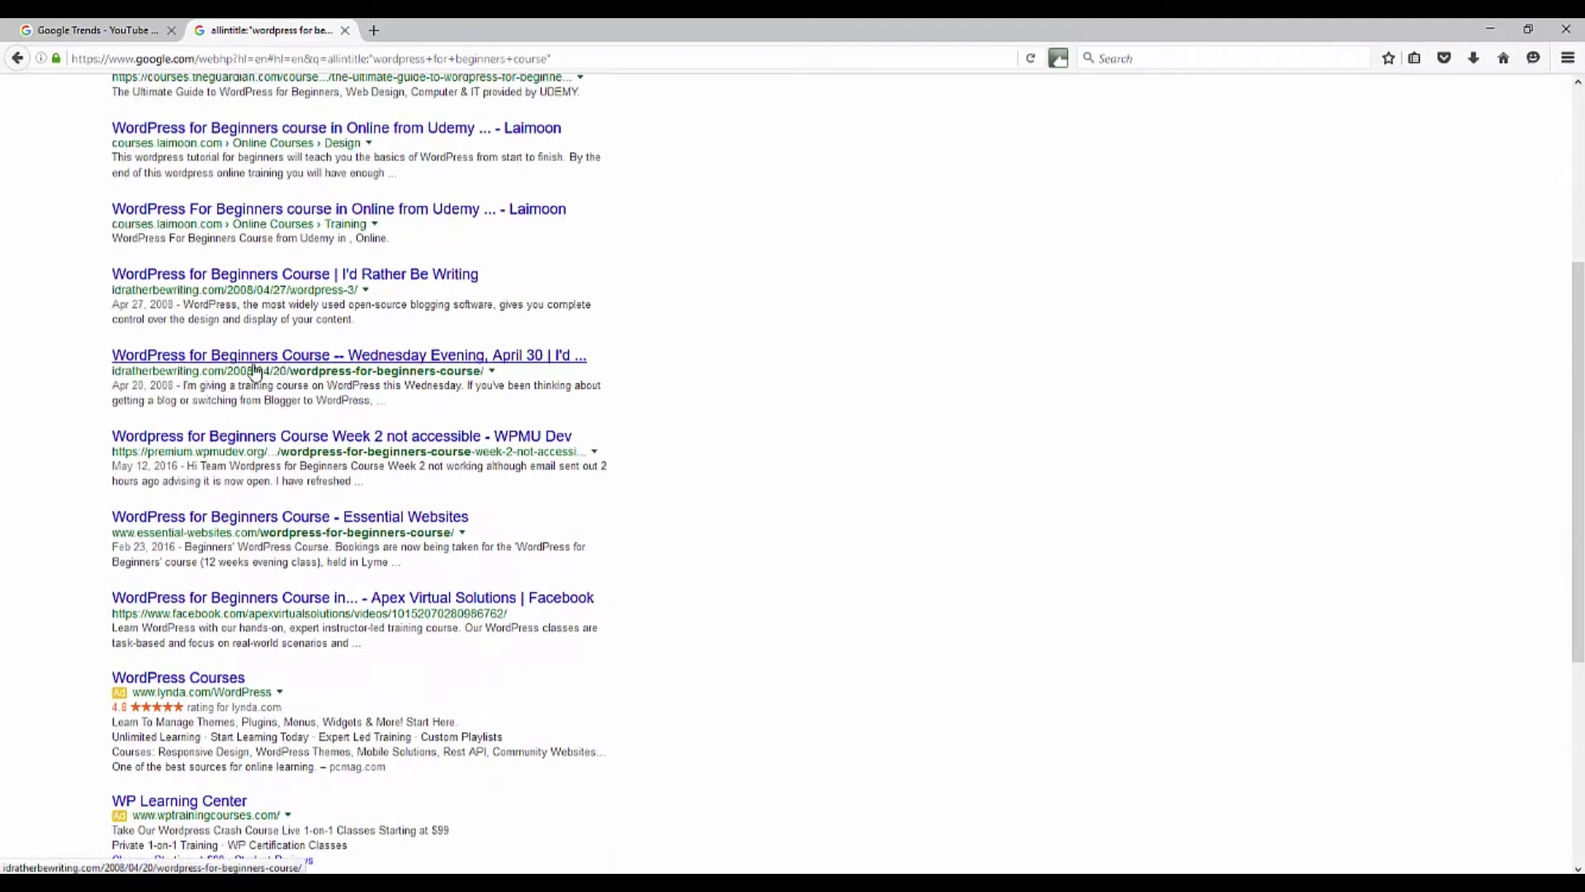
pyautogui.scroll(2, 240, 353)
pyautogui.scroll(2, 239, 354)
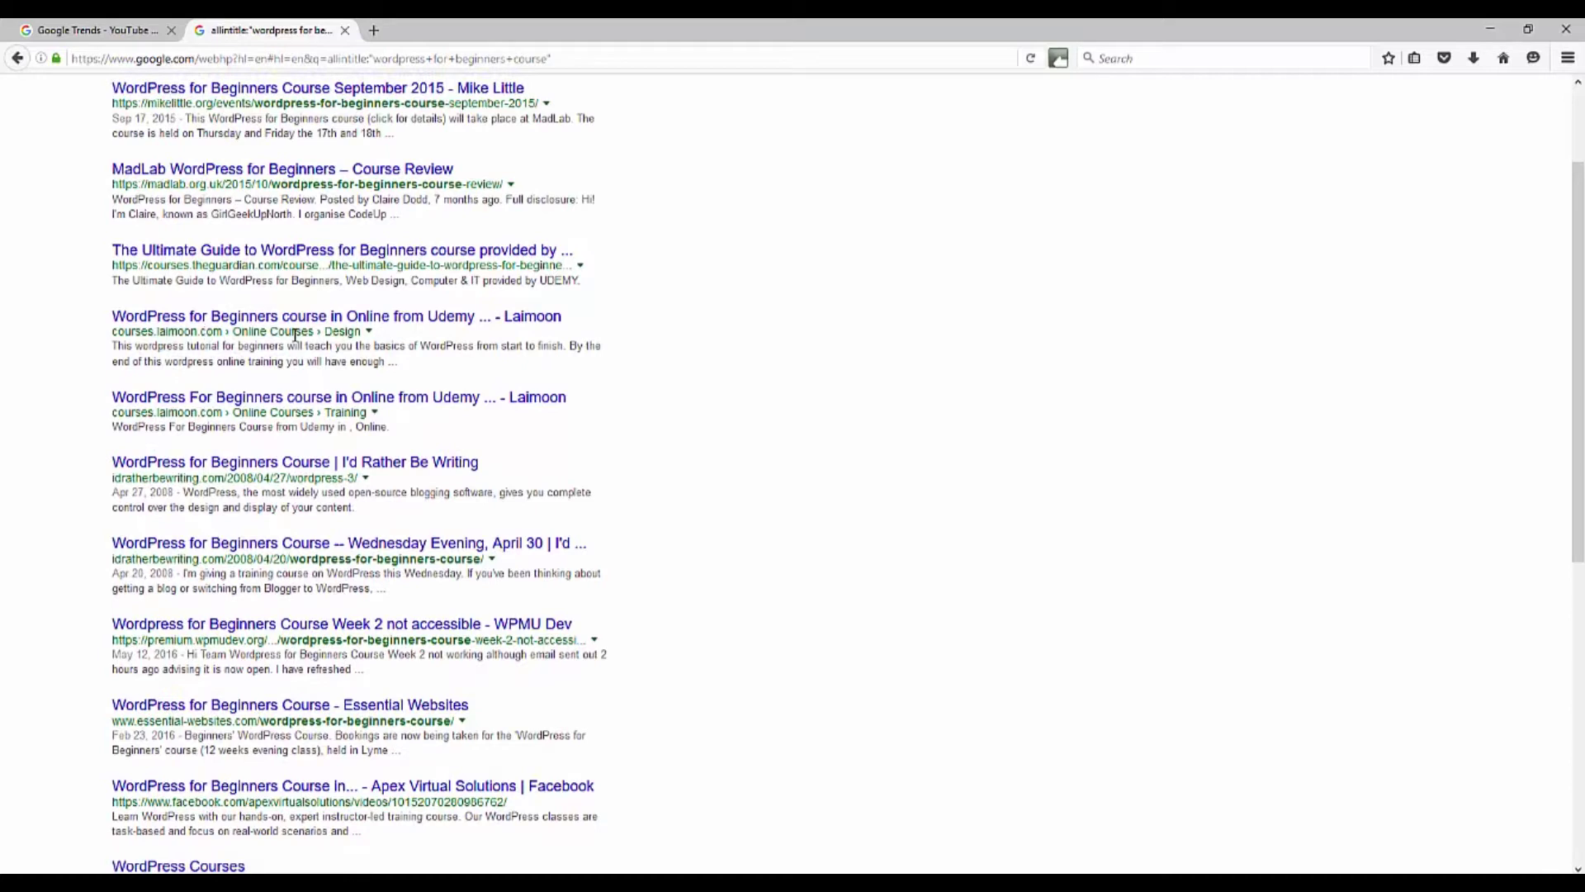
pyautogui.scroll(-1, 227, 361)
pyautogui.scroll(-4, 227, 360)
pyautogui.scroll(7, 284, 439)
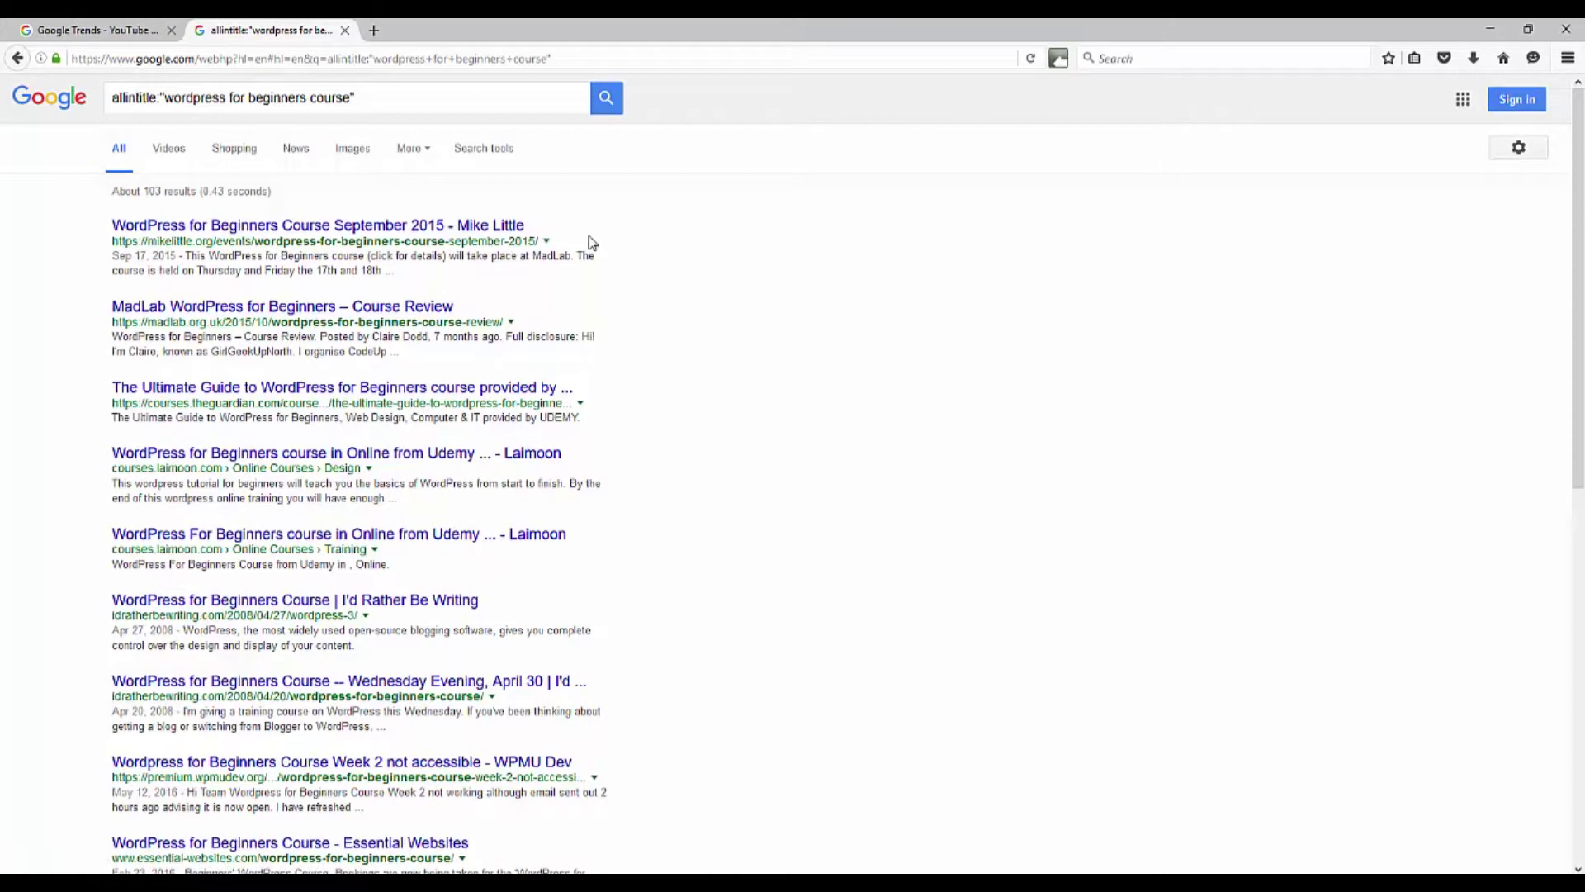
pyautogui.click(103, 30)
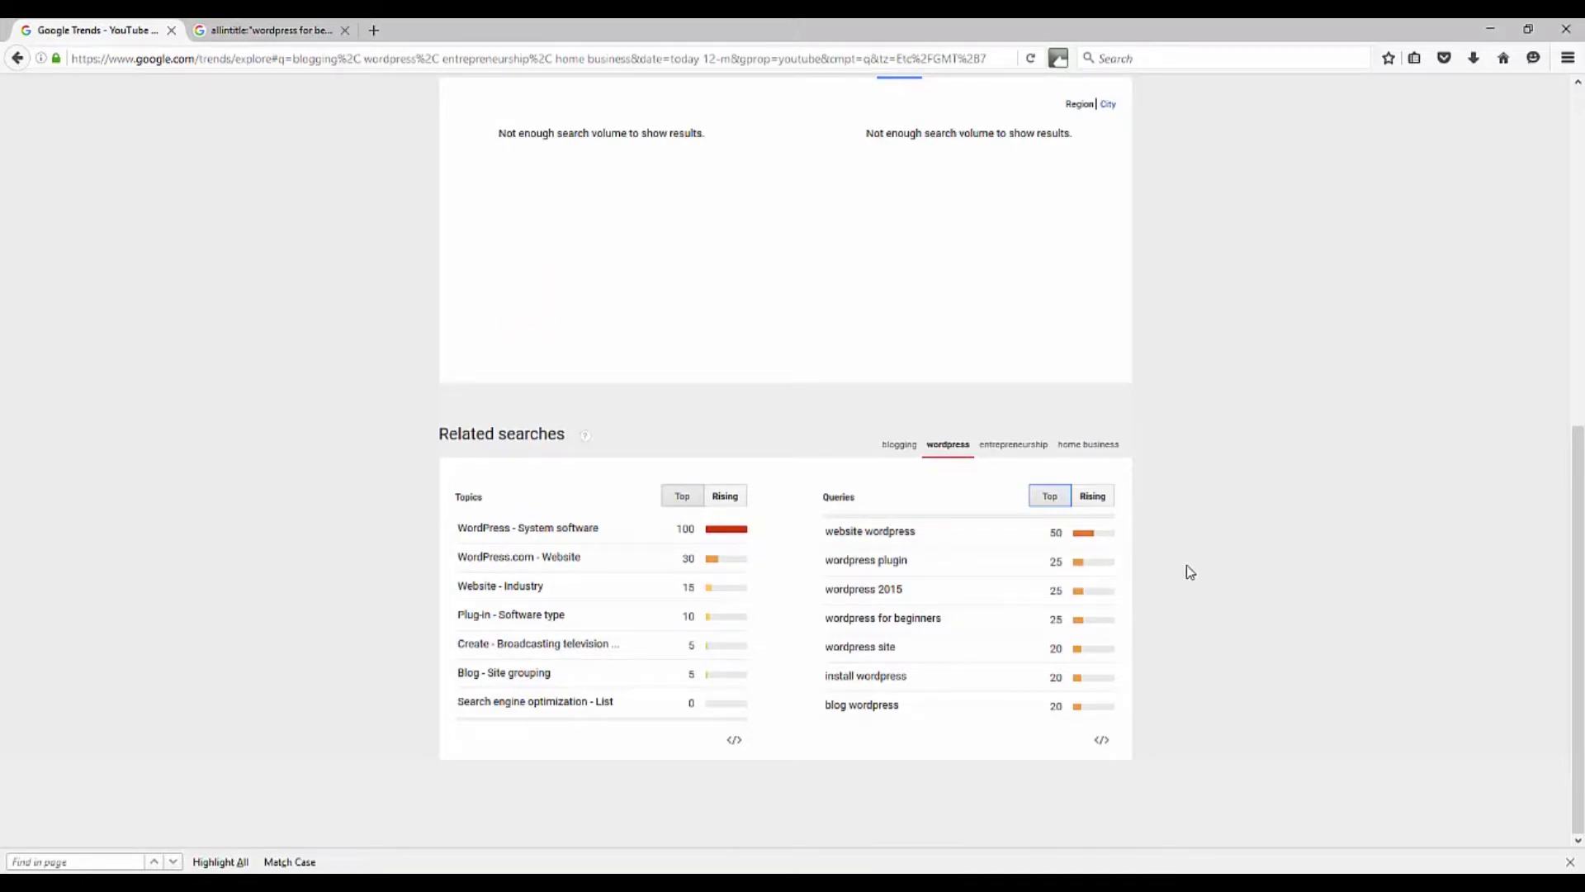
# Add 'makeup tutorials' as a fifth term and confirm its average interest of 13.
pyautogui.scroll(7, 1197, 540)
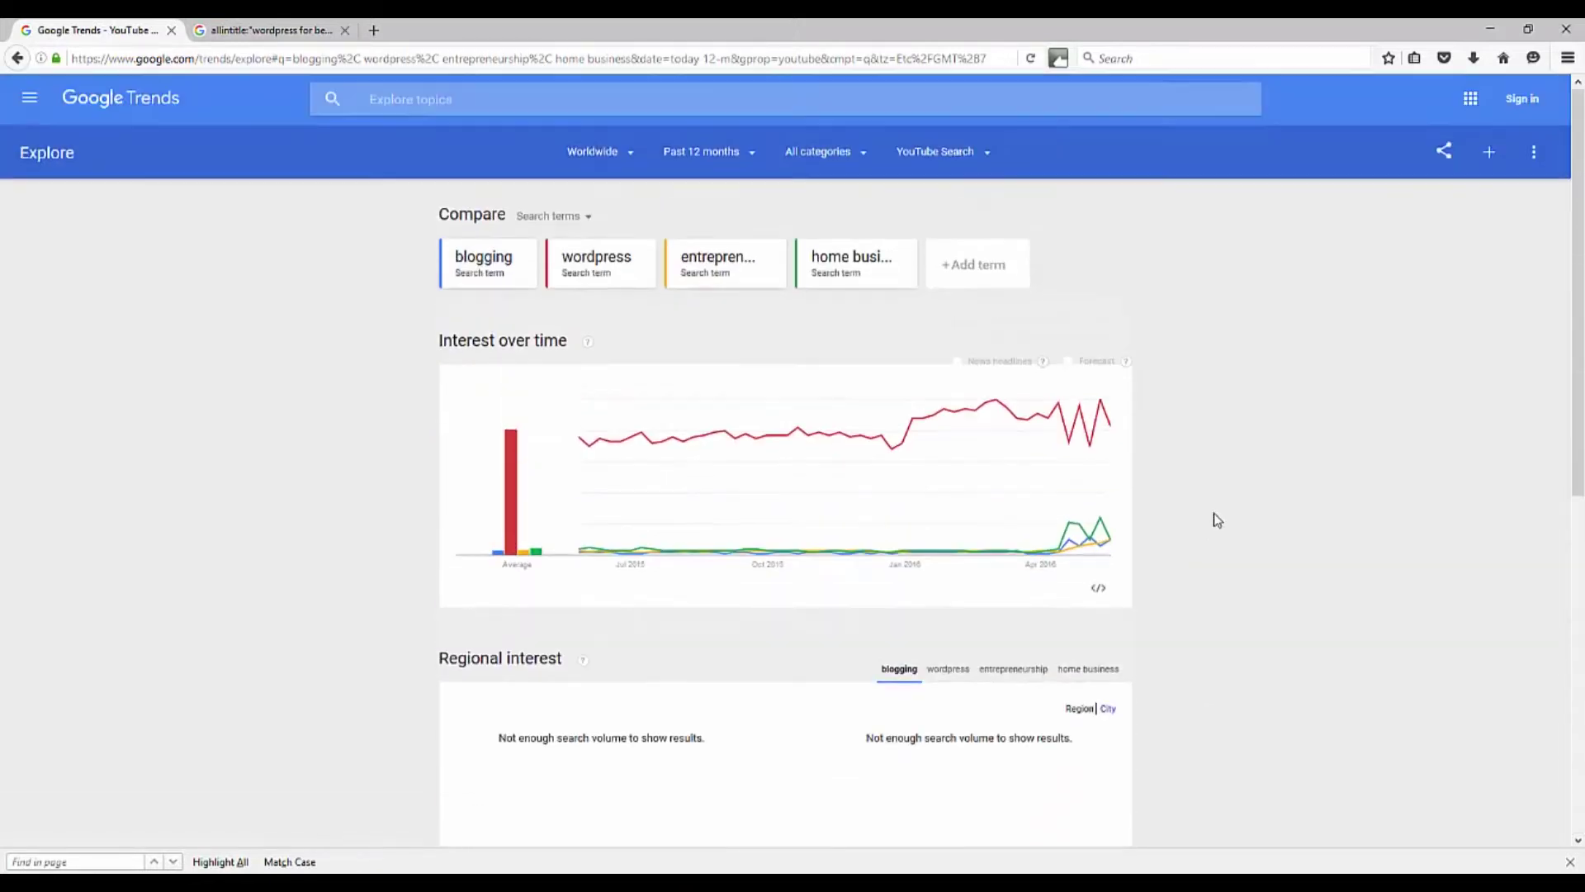
pyautogui.click(973, 274)
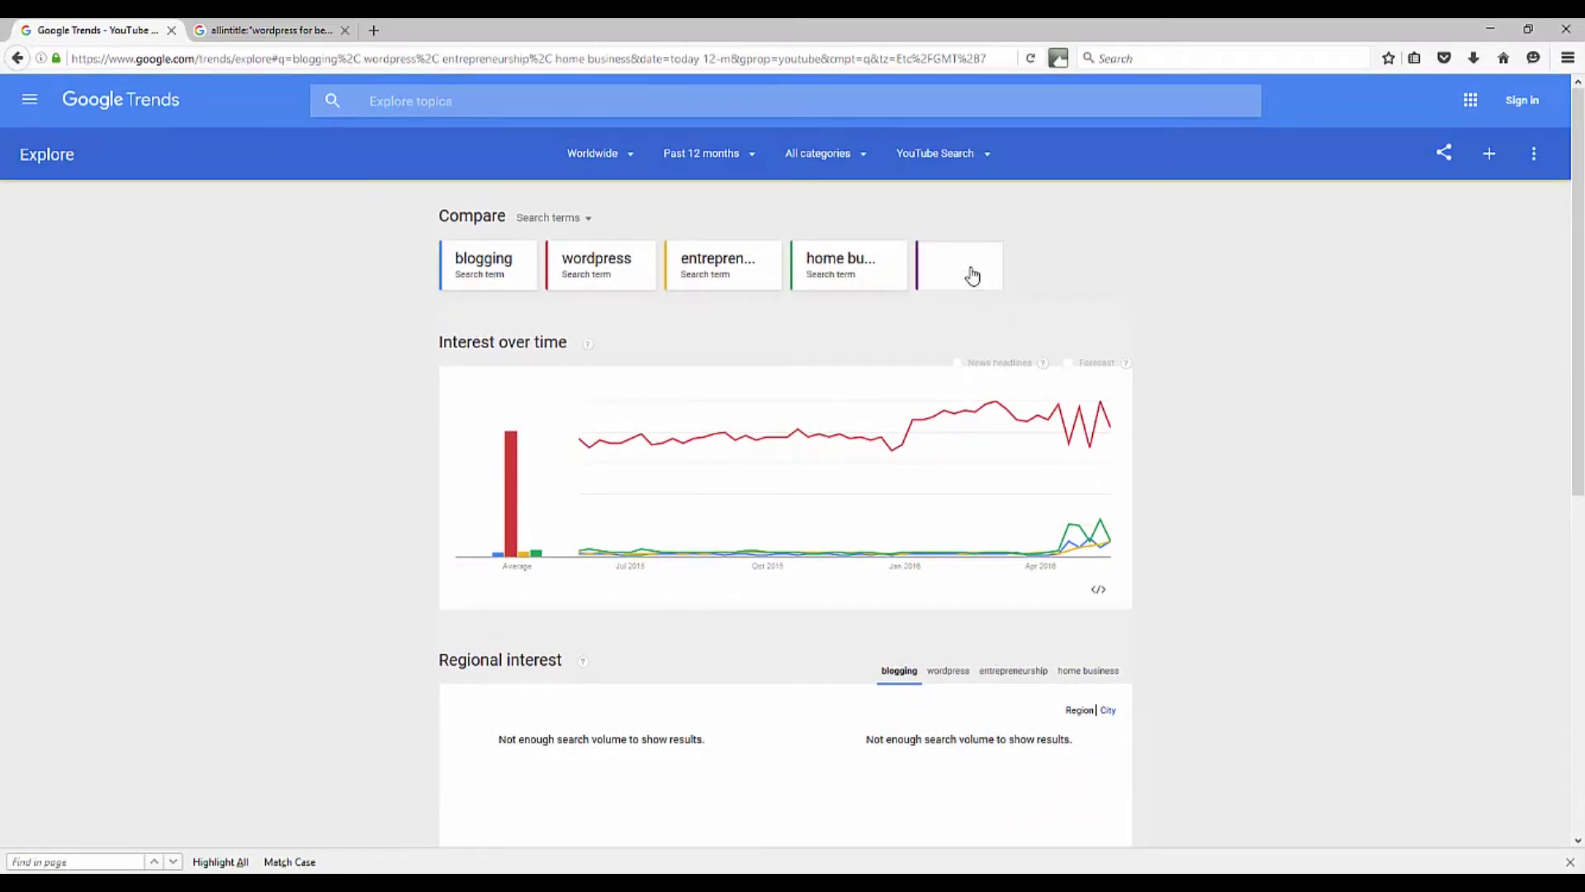
pyautogui.write('ma')
pyautogui.press('BackSpace')
pyautogui.press('BackSpace')
pyautogui.write('make a')
pyautogui.press('BackSpace')
pyautogui.press('BackSpace')
pyautogui.write('up and')
pyautogui.press('BackSpace')
pyautogui.press('BackSpace')
pyautogui.press('BackSpace')
pyautogui.write('totorials')
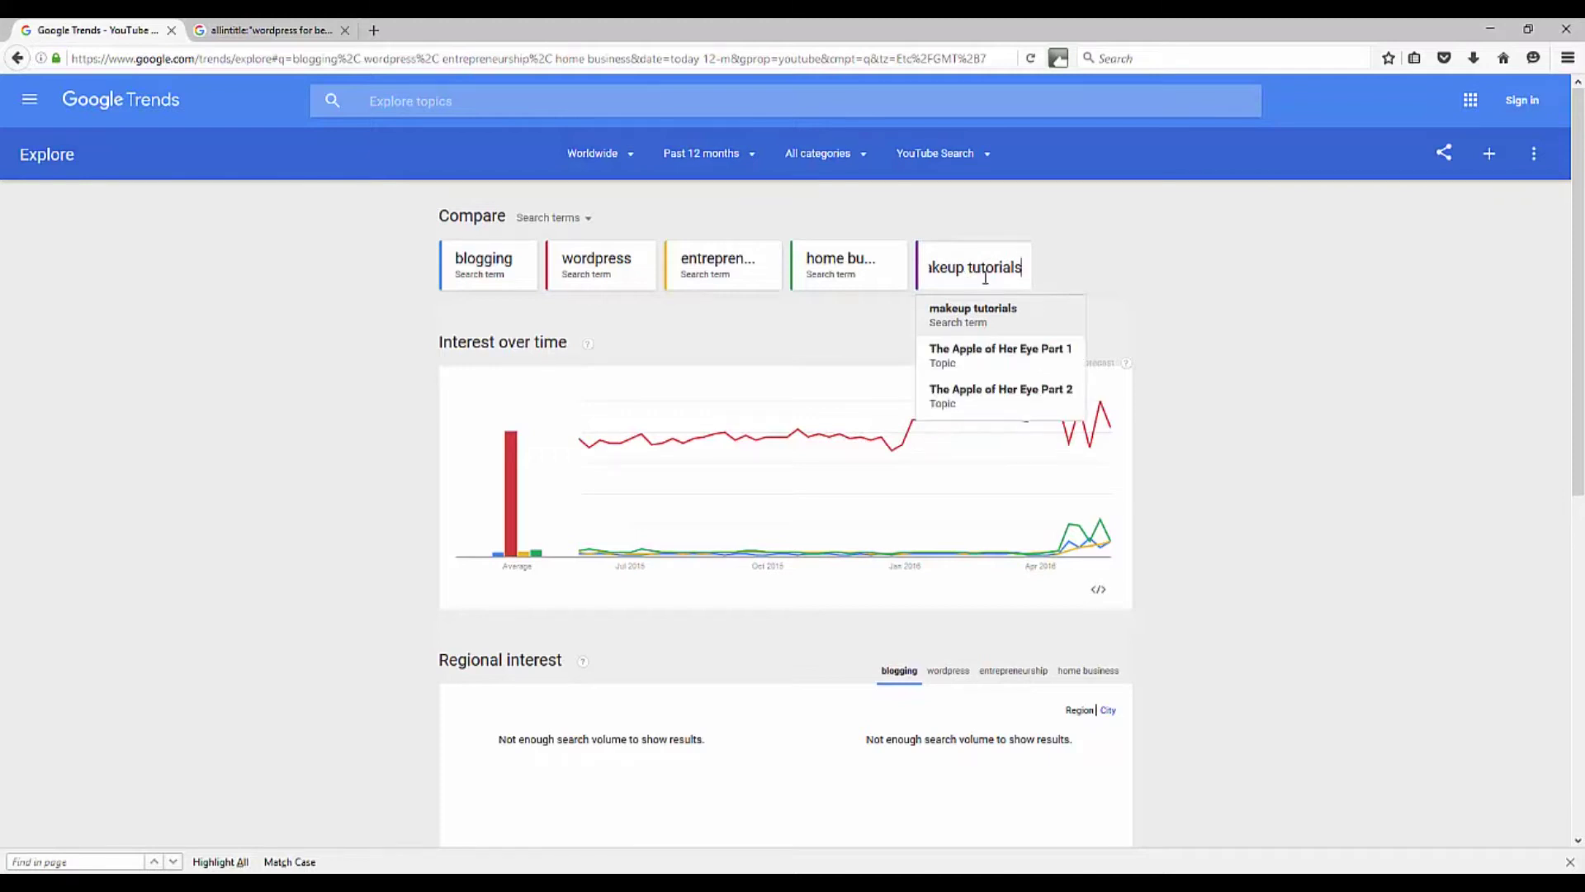
pyautogui.click(982, 327)
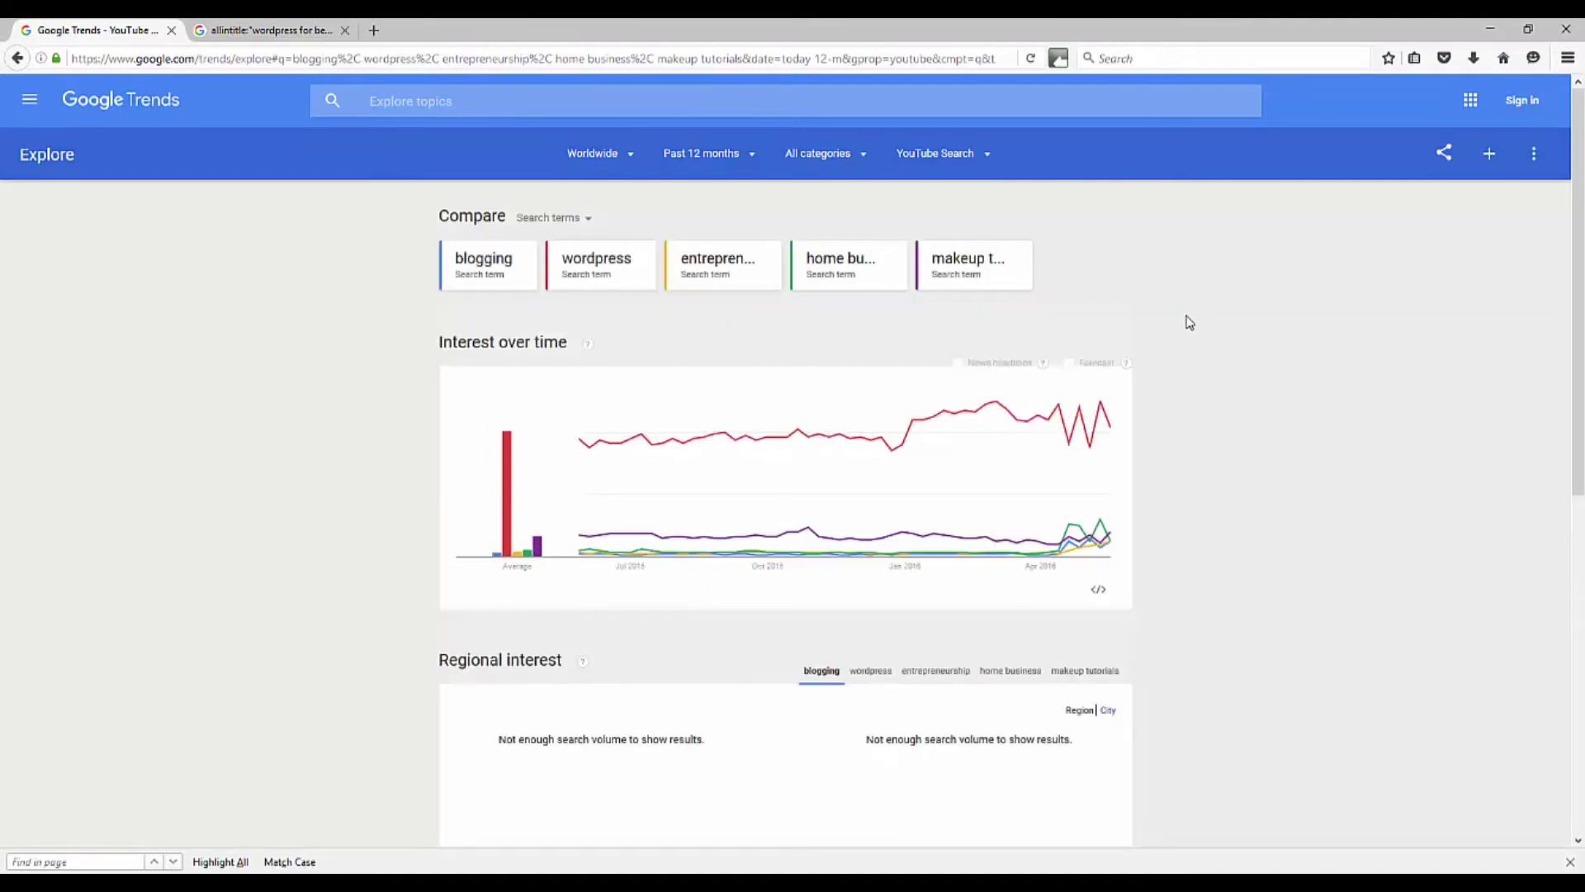
pyautogui.moveTo(540, 545)
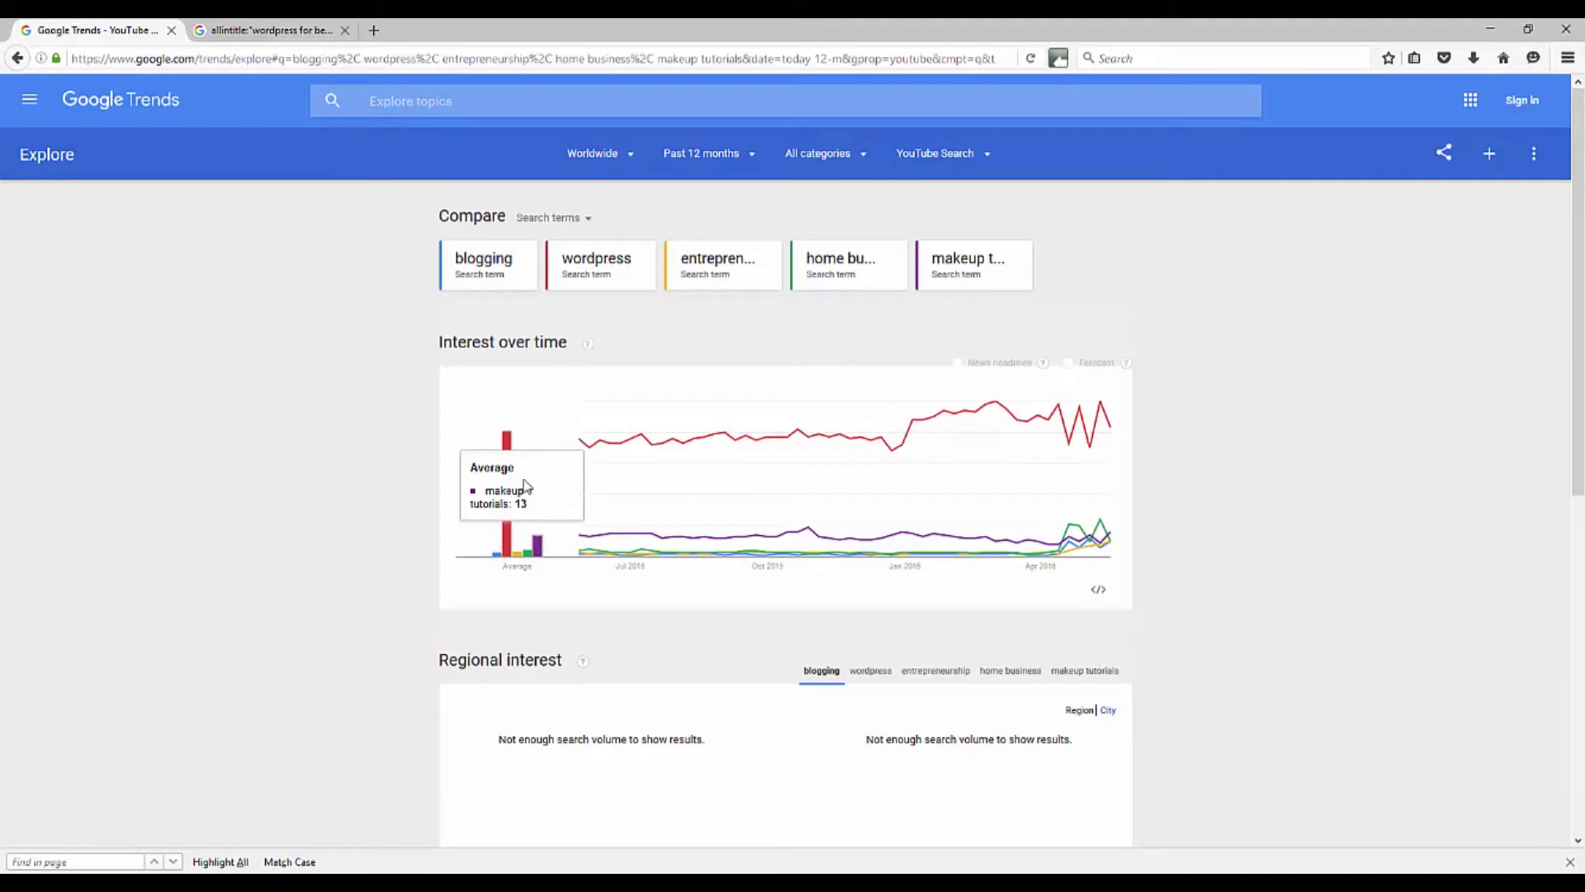
pyautogui.scroll(-7, 1277, 609)
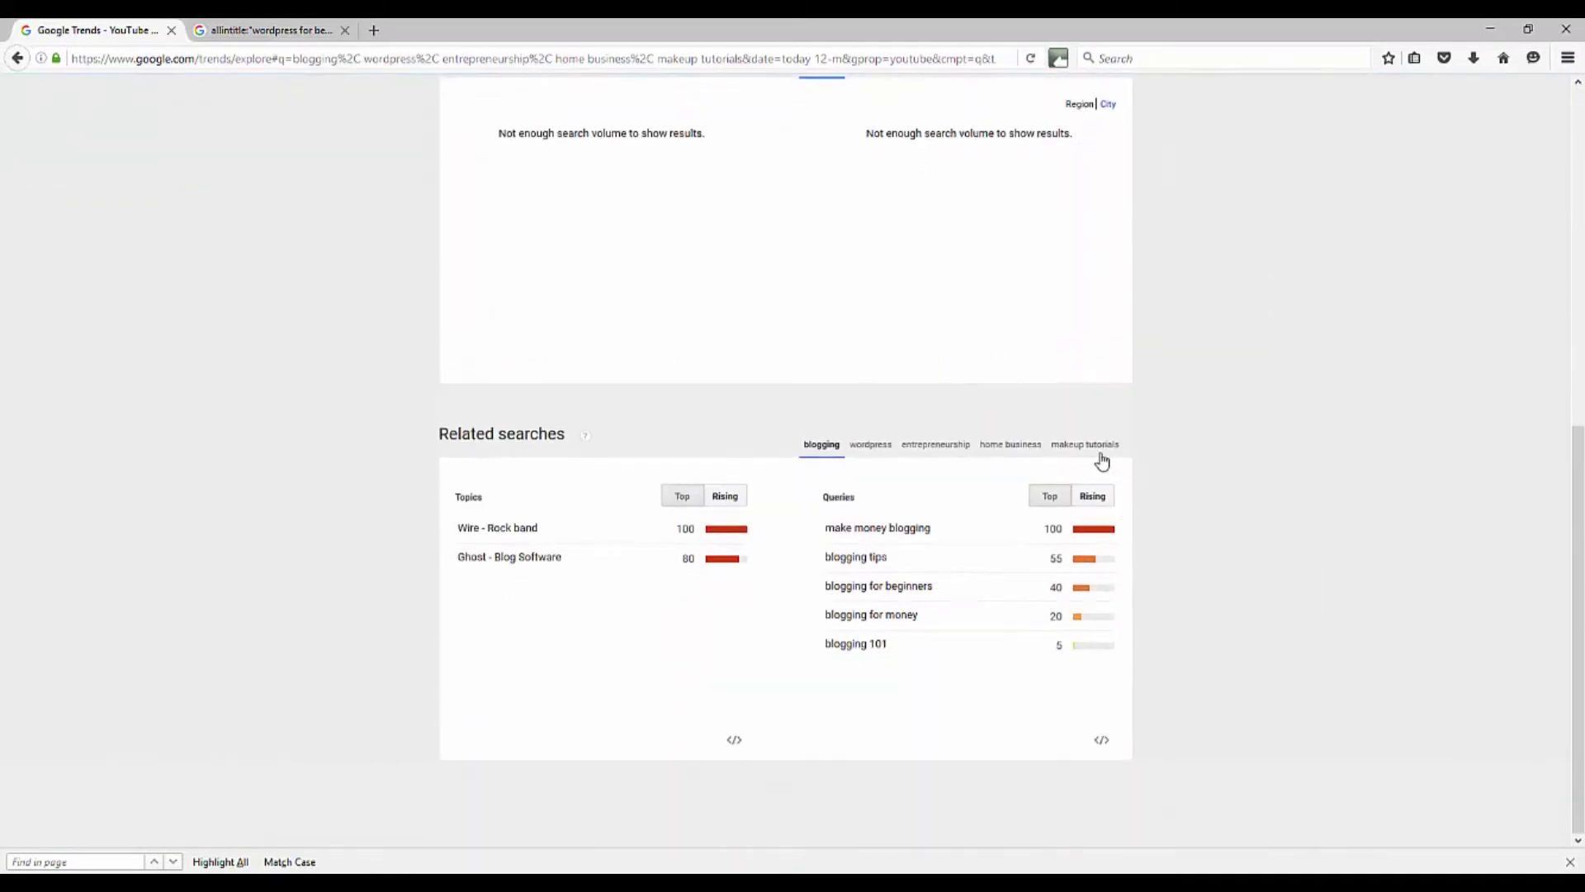
# List makeup tutorials' rising queries, led by Breakout makeup tutorials 2016, and scroll through them.
pyautogui.doubleClick(1102, 445)
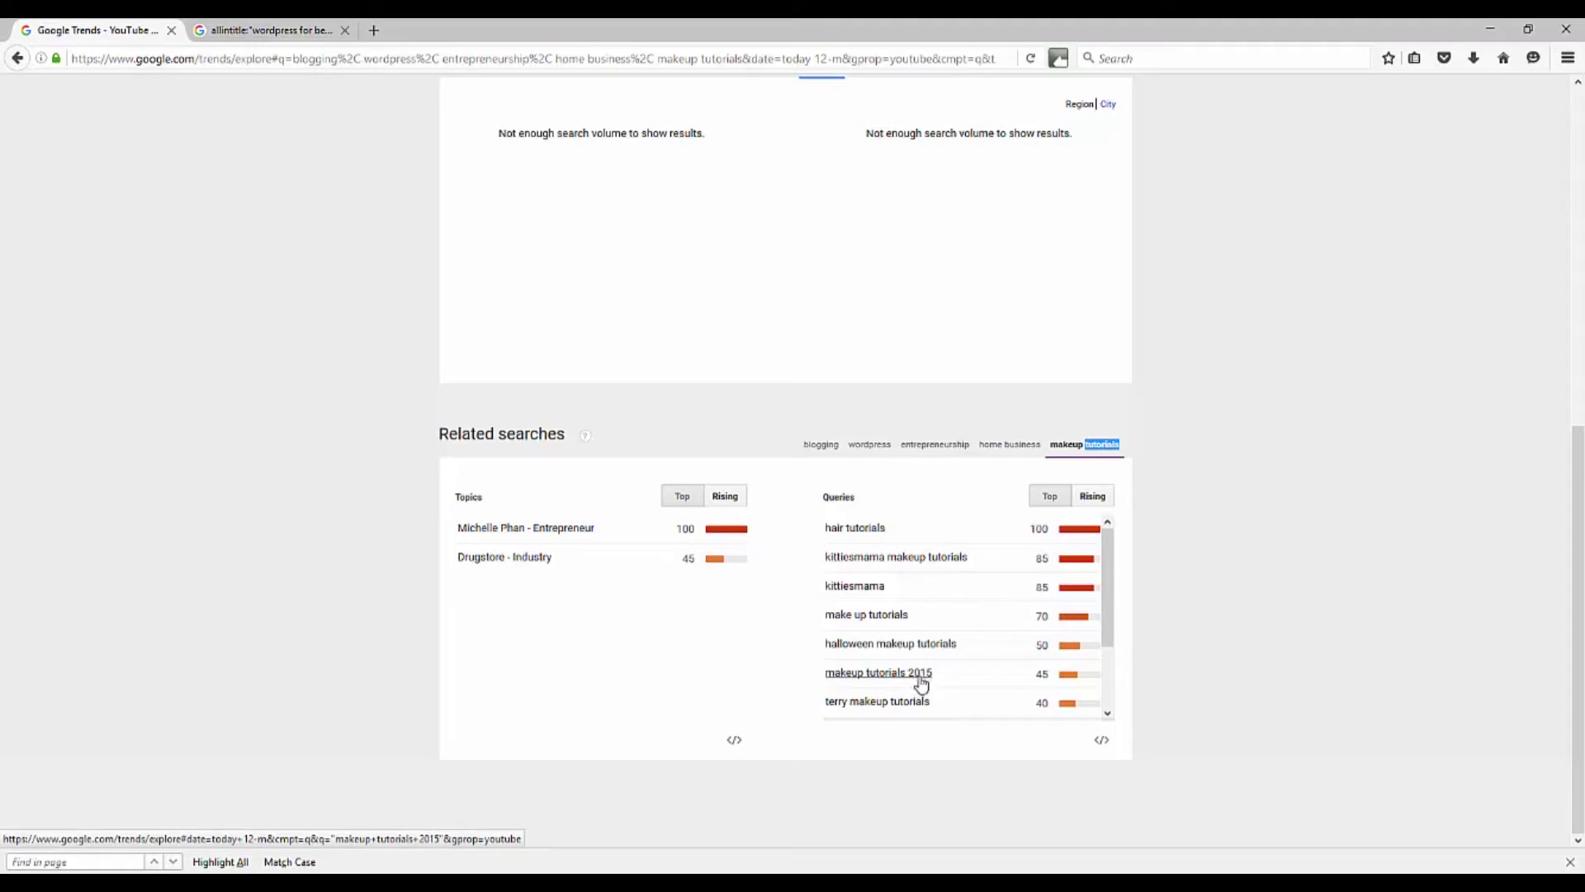
pyautogui.click(1092, 497)
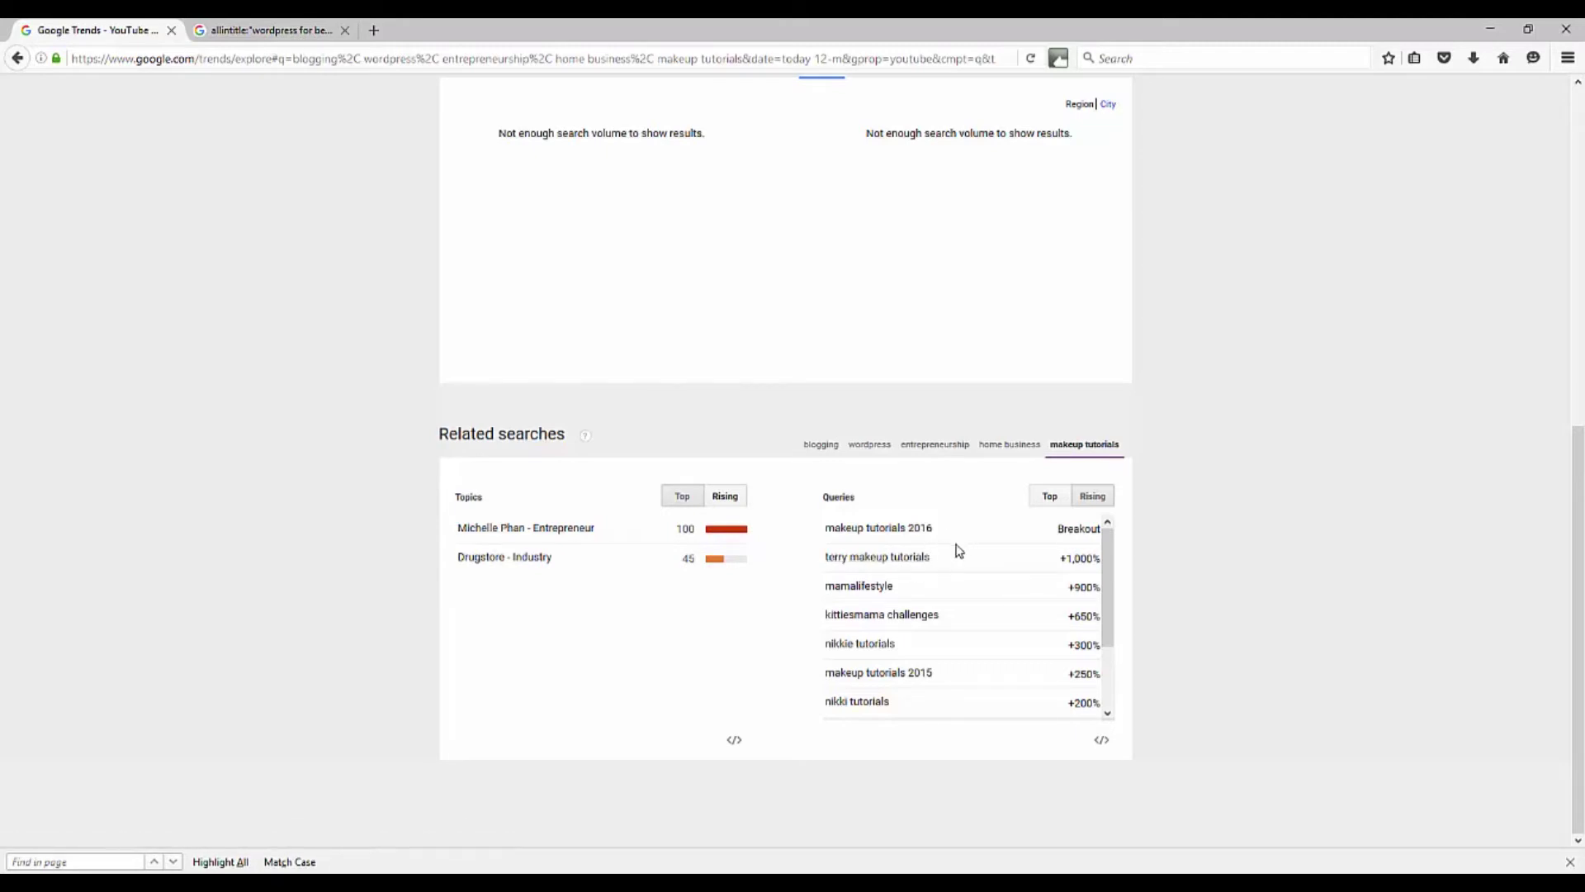
pyautogui.scroll(-1, 983, 607)
pyautogui.scroll(-2, 982, 607)
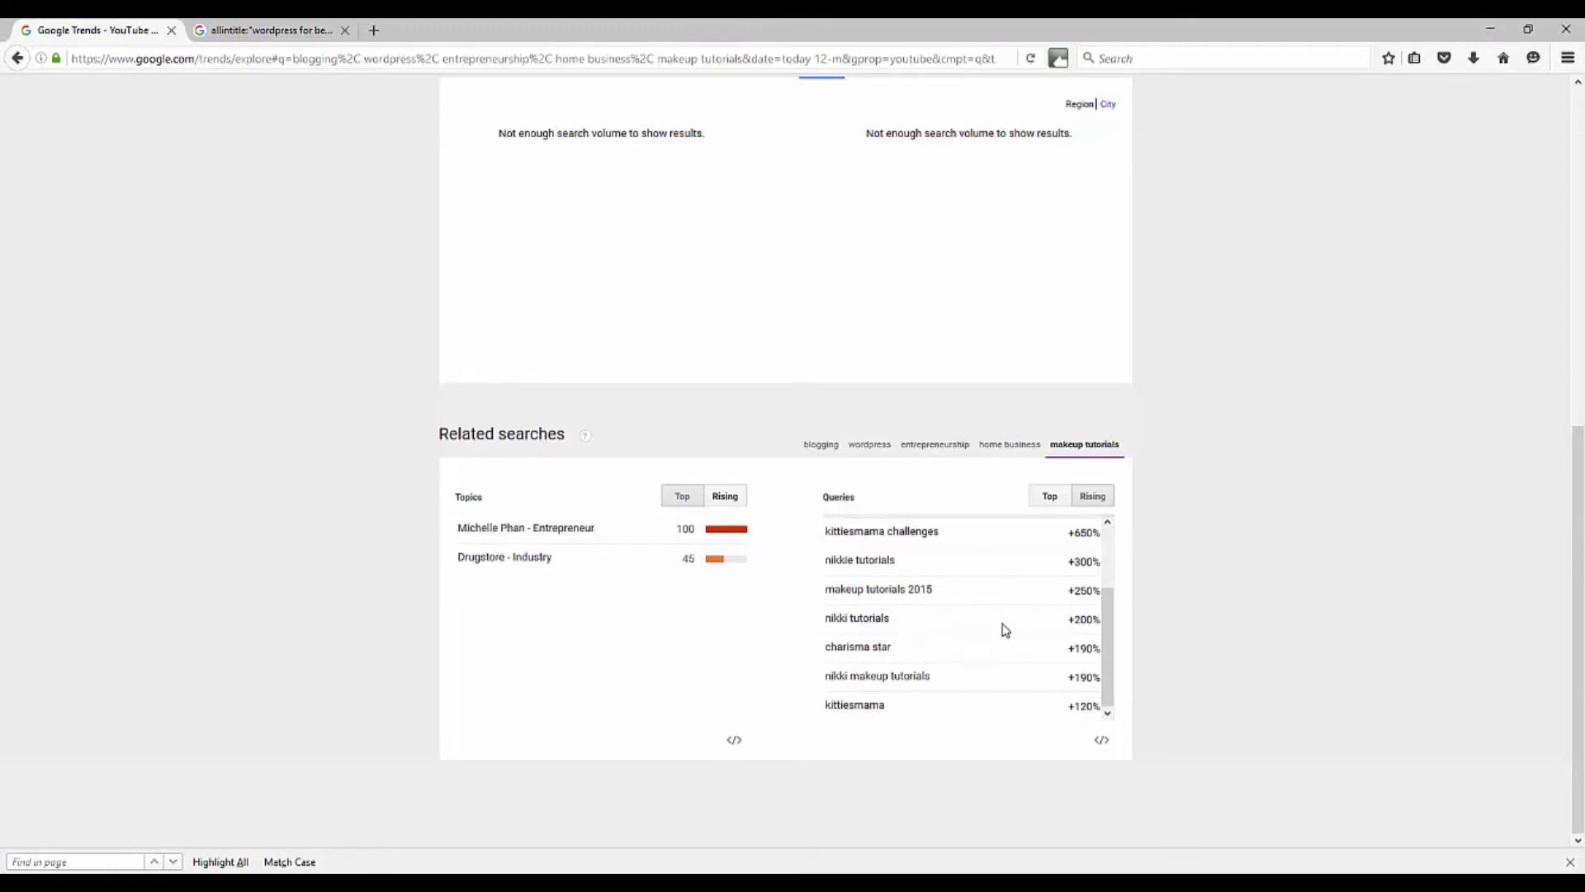
pyautogui.scroll(3, 1106, 636)
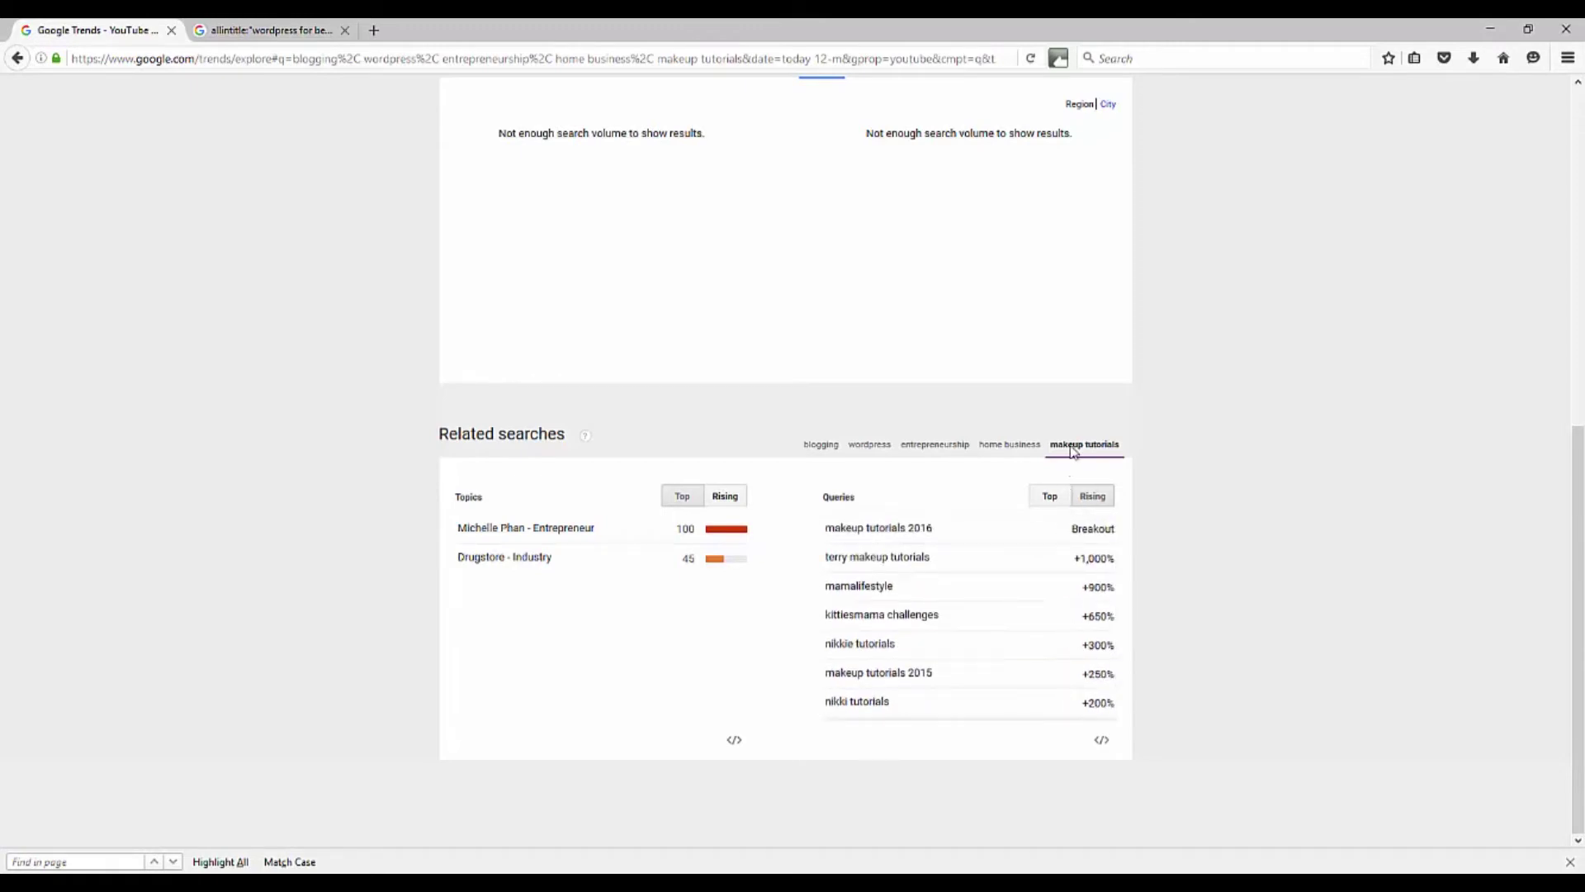
pyautogui.scroll(2, 1090, 478)
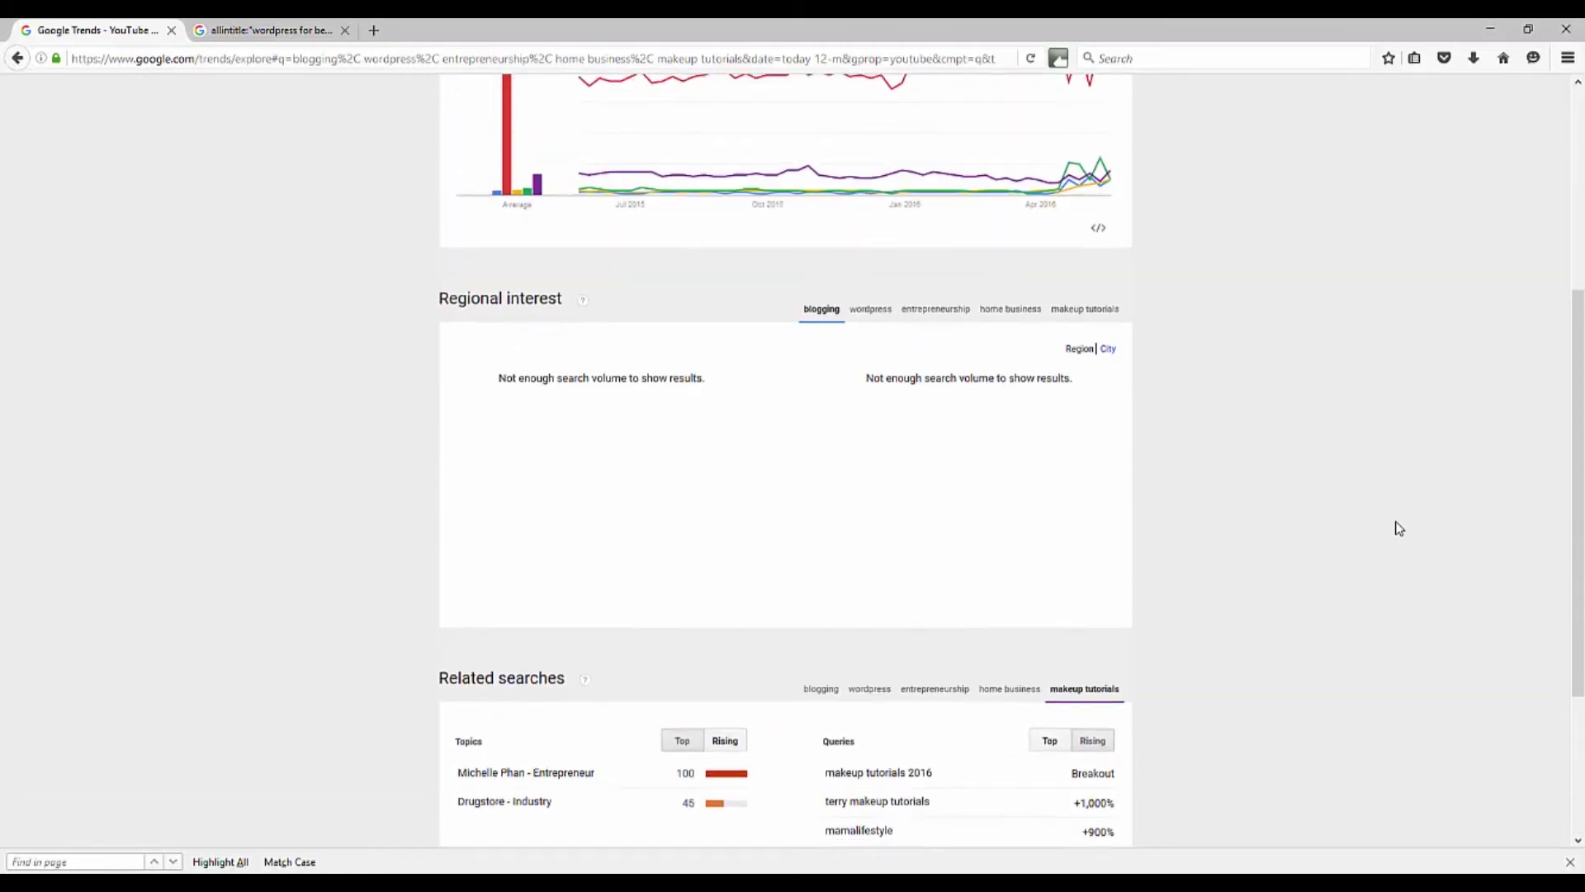
pyautogui.scroll(-2, 1396, 528)
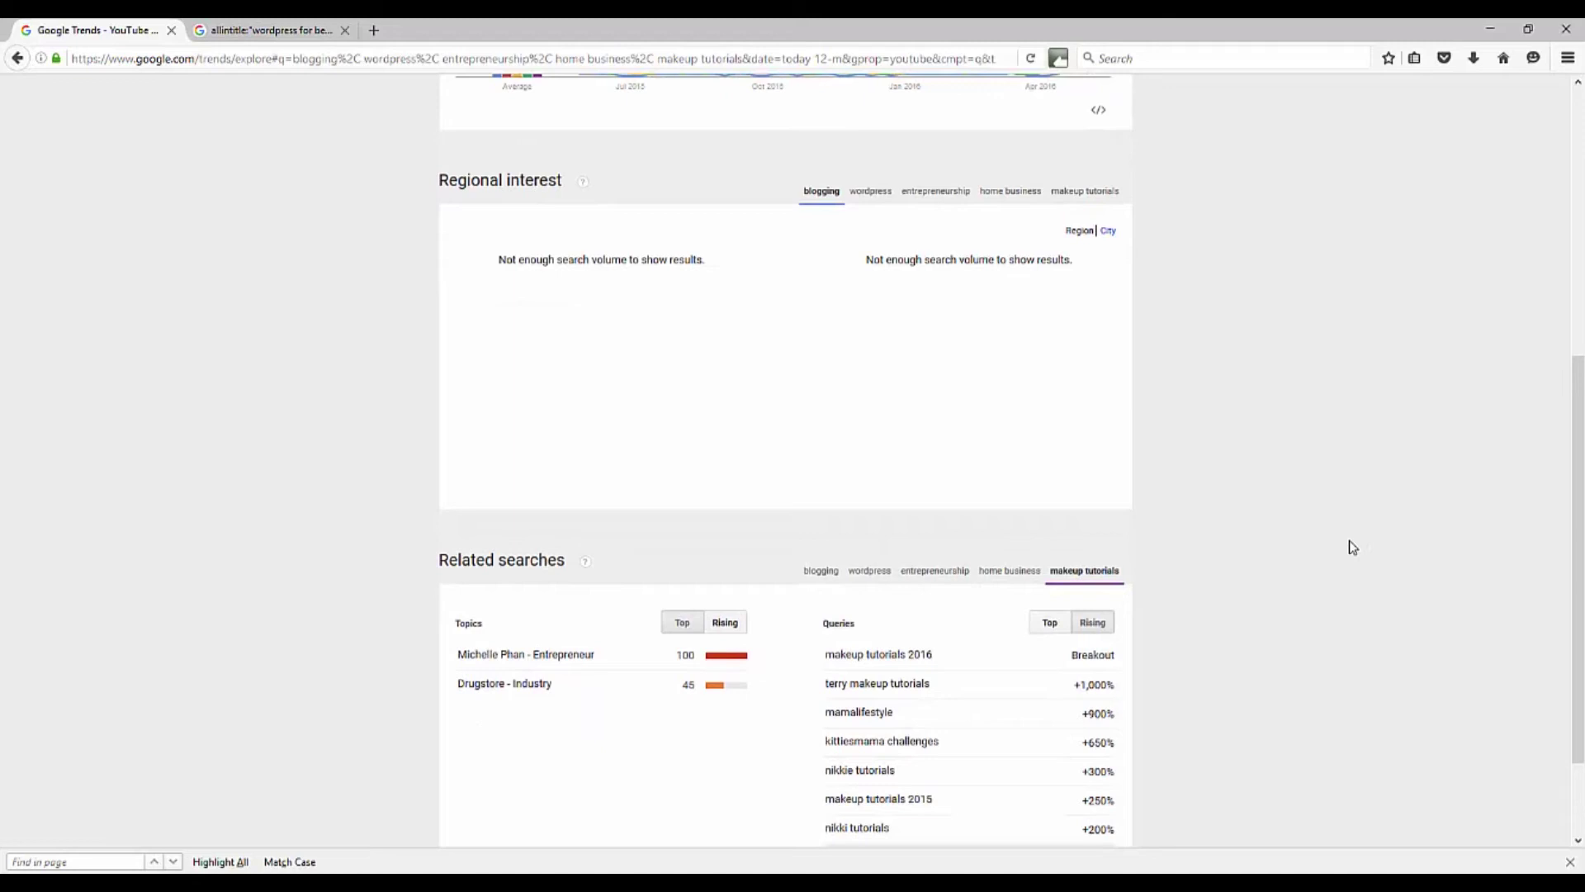
pyautogui.scroll(5, 1348, 492)
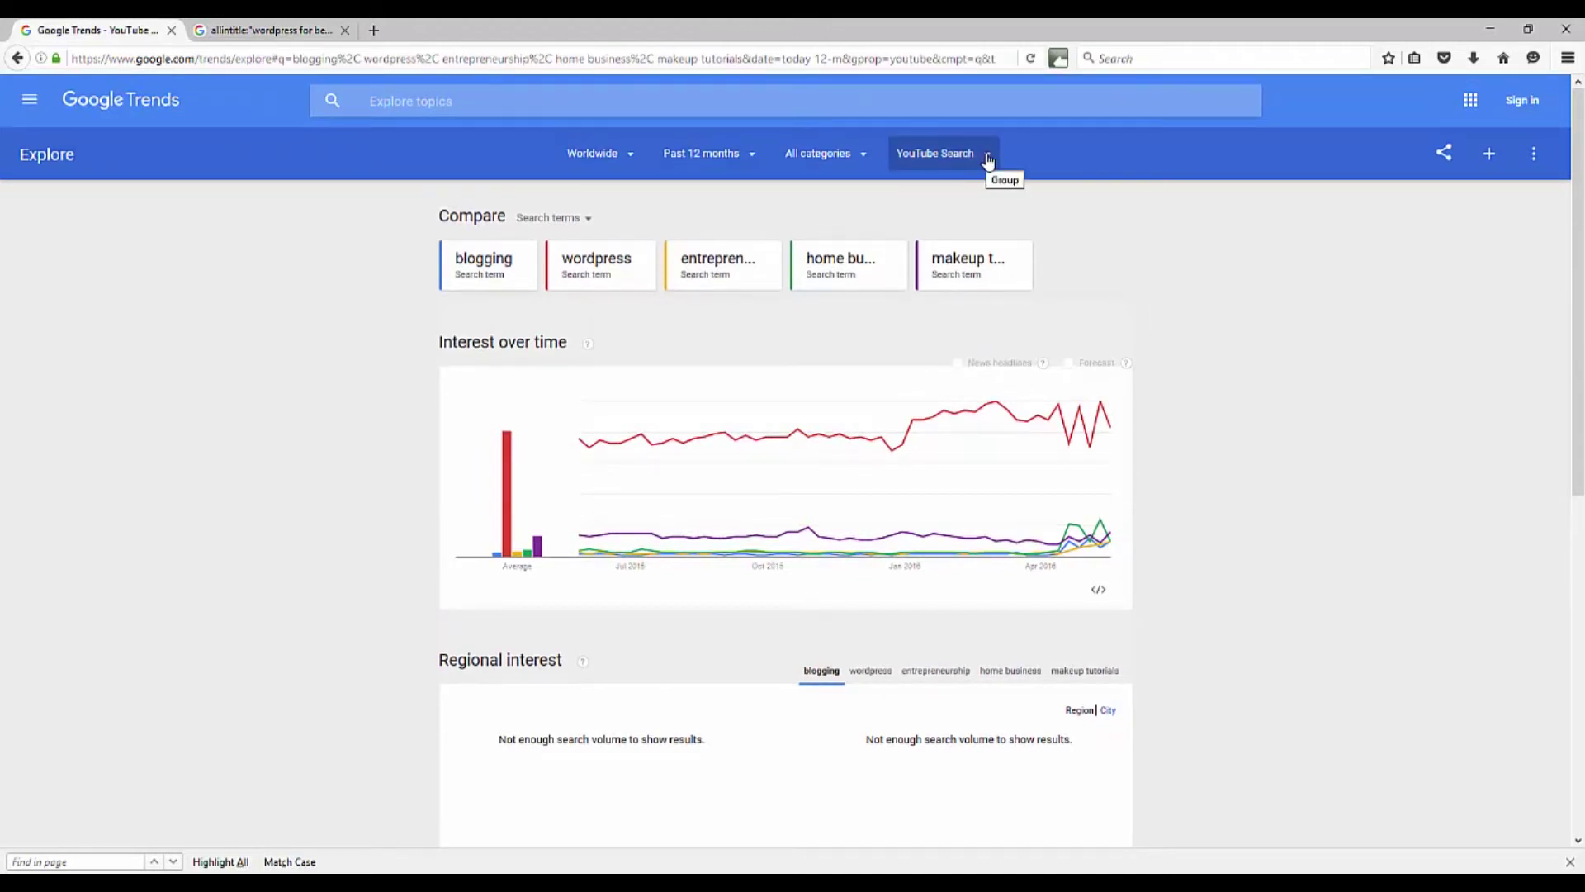
# Go to youtube.com in the second tab and search for 'wordpress for beginners course'.
pyautogui.click(245, 25)
pyautogui.click(306, 59)
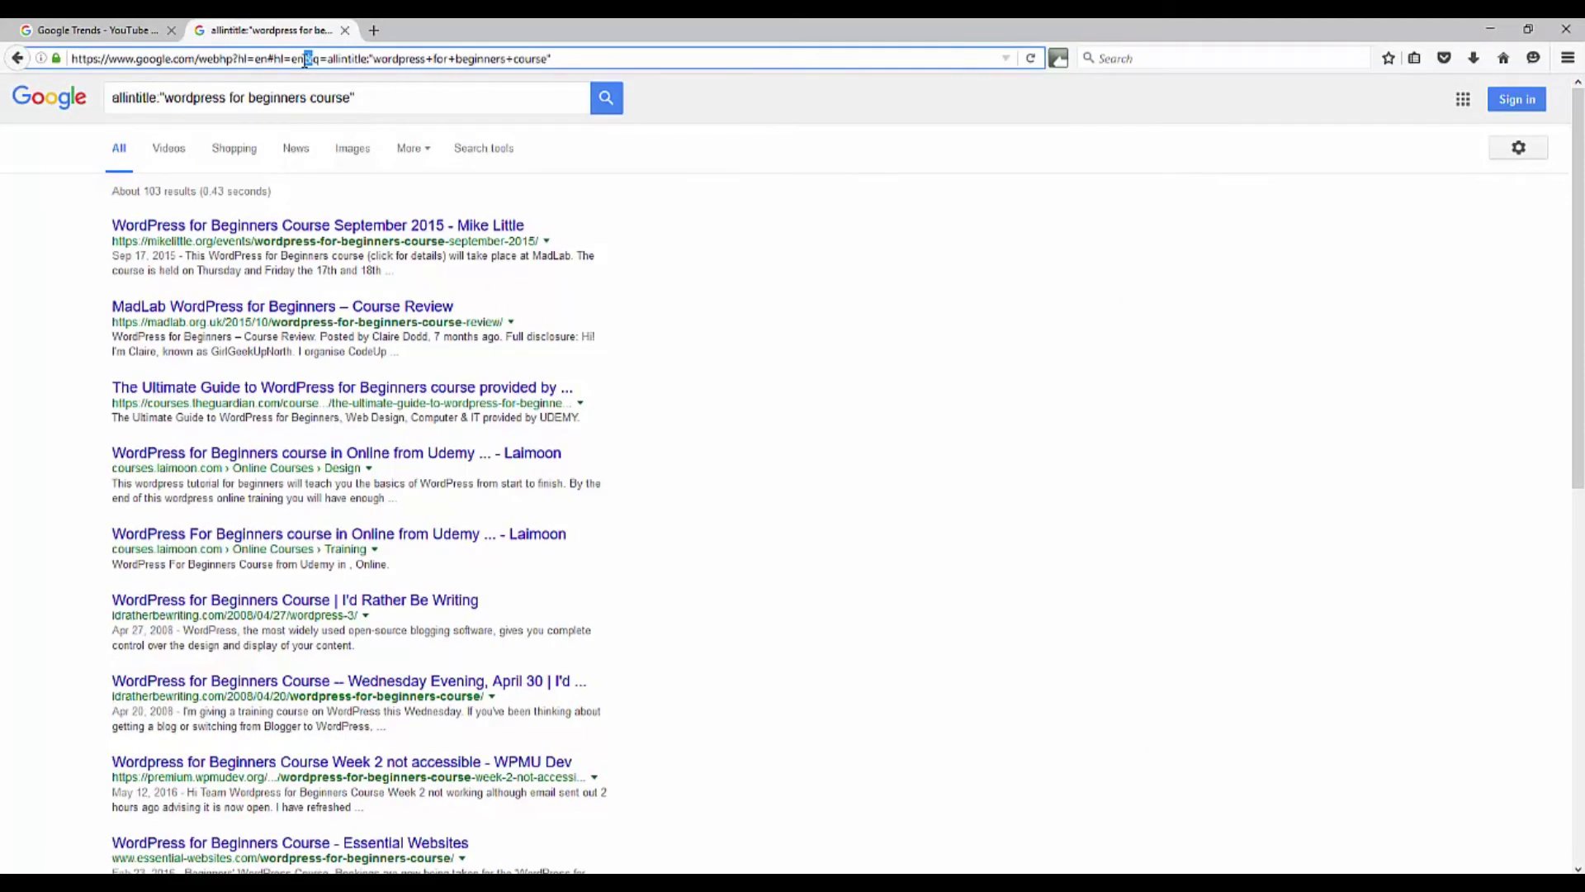
pyautogui.click(304, 60)
pyautogui.write('youtube.com/')
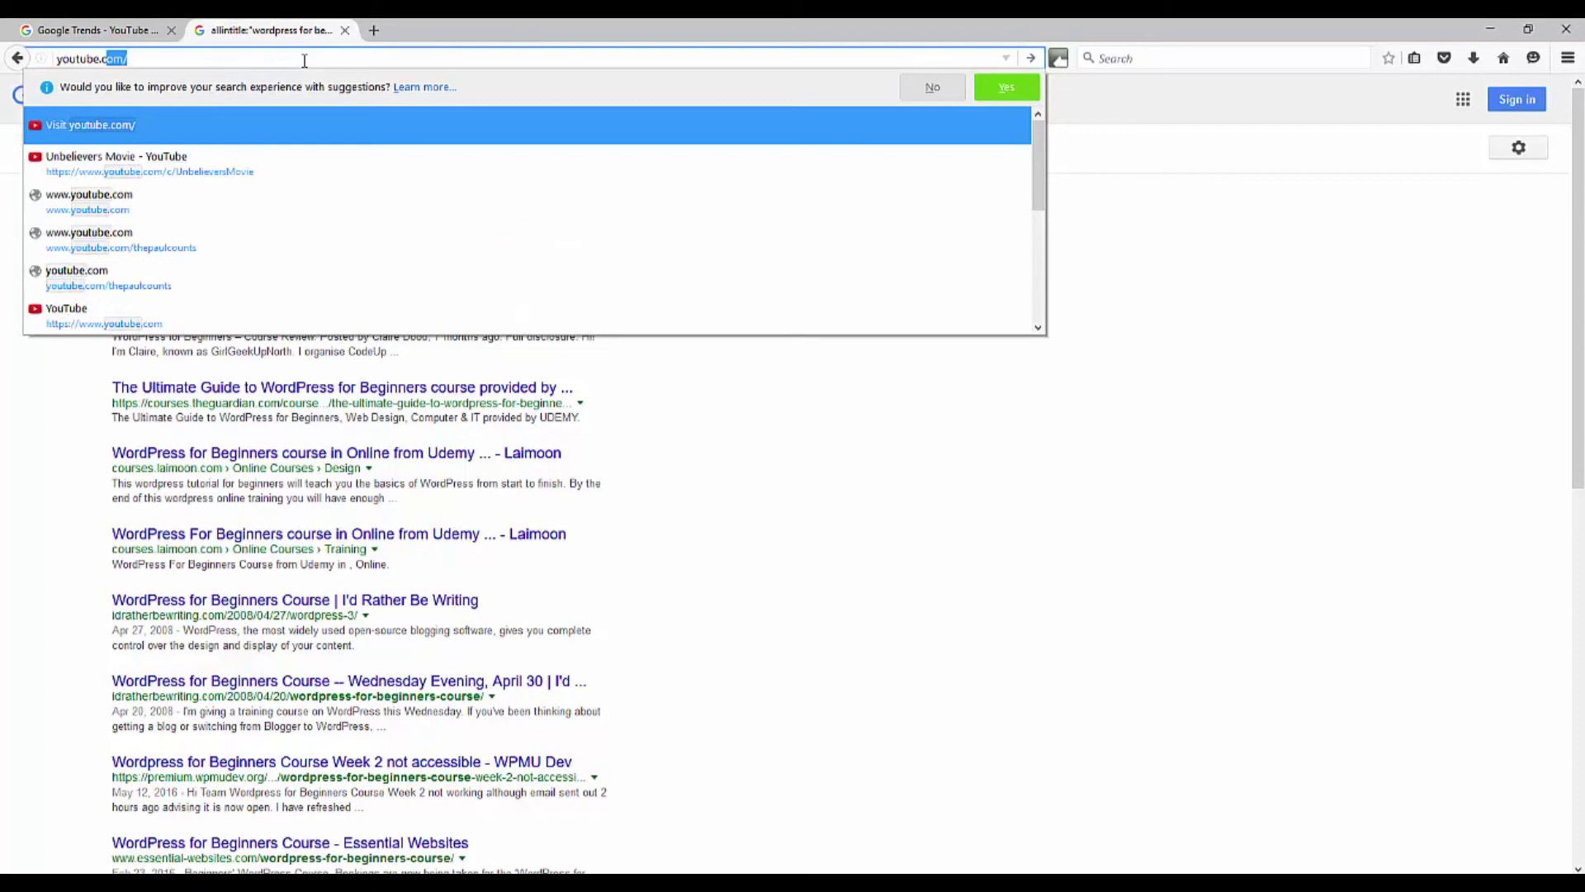
pyautogui.press('Return')
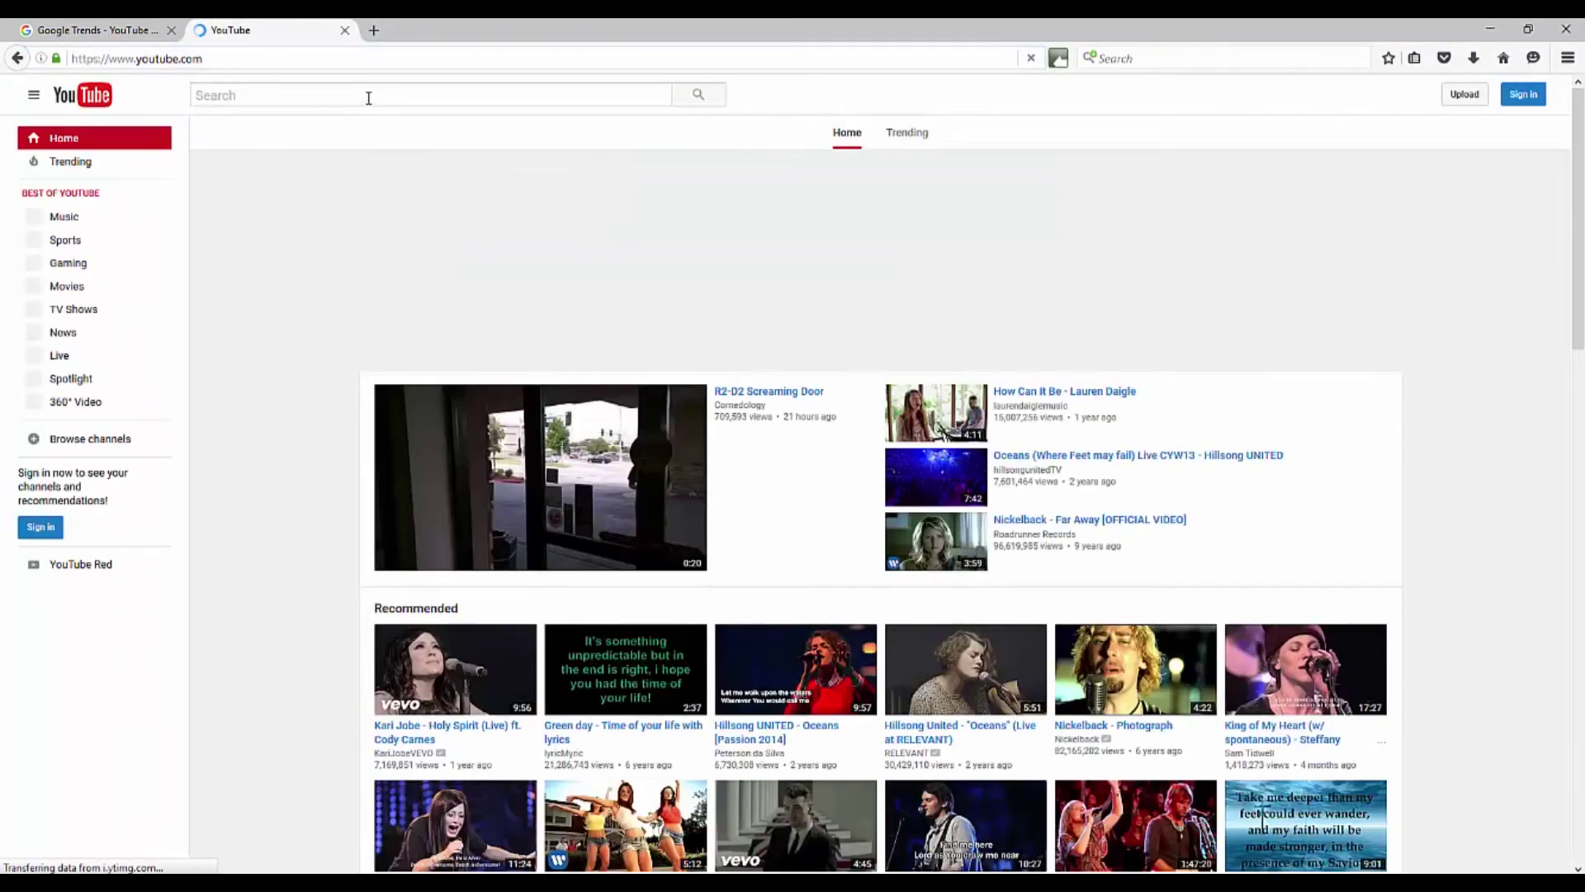
pyautogui.write('wordpress fo')
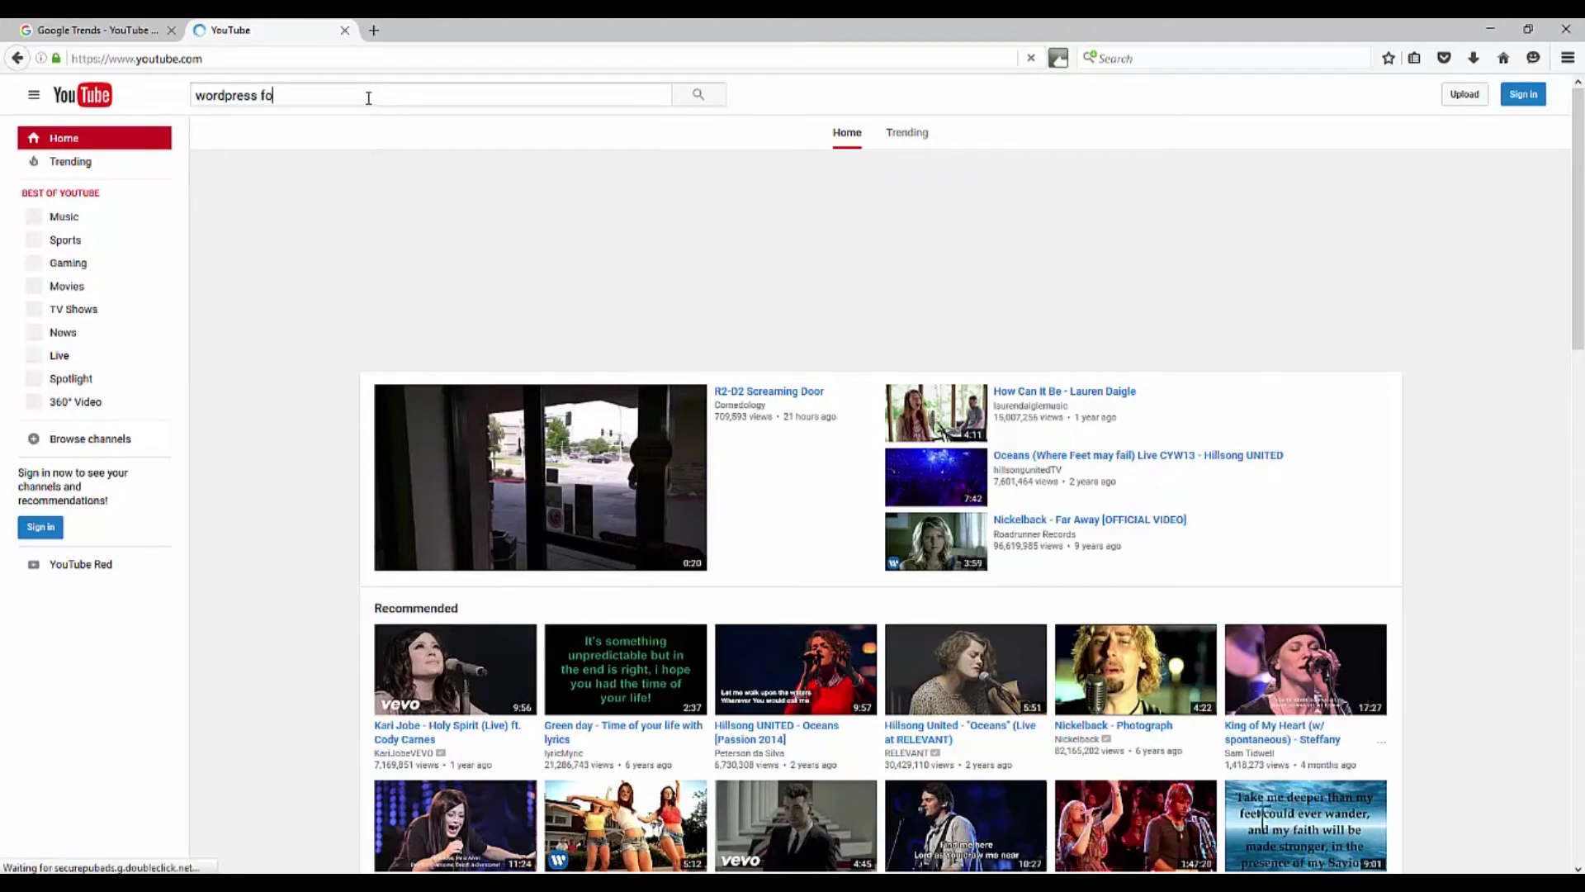
pyautogui.write('r beginners course')
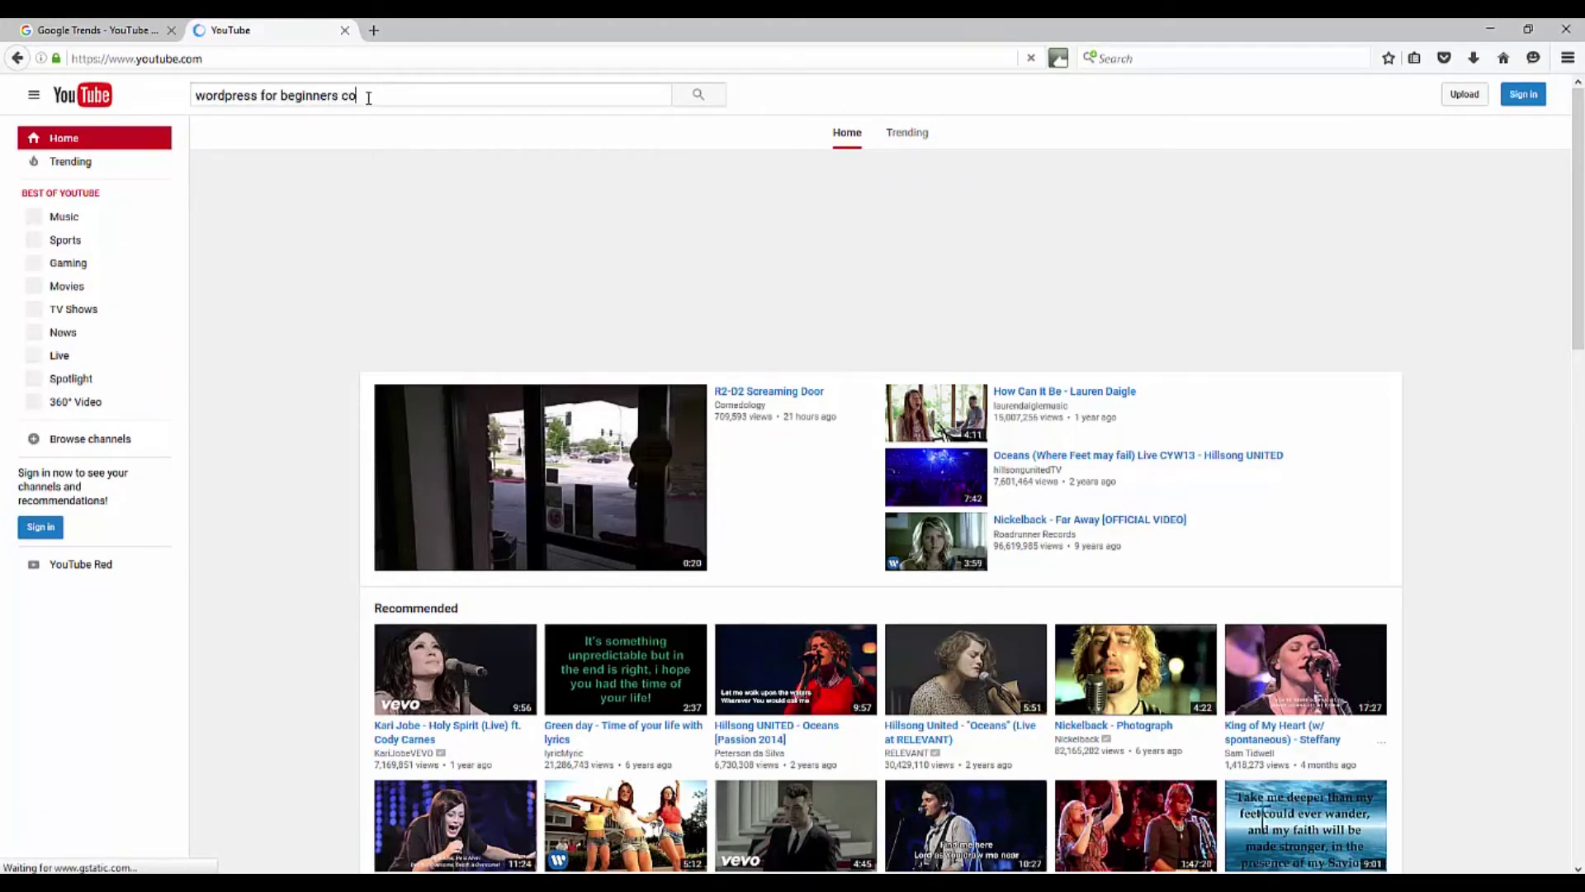
pyautogui.press('Return')
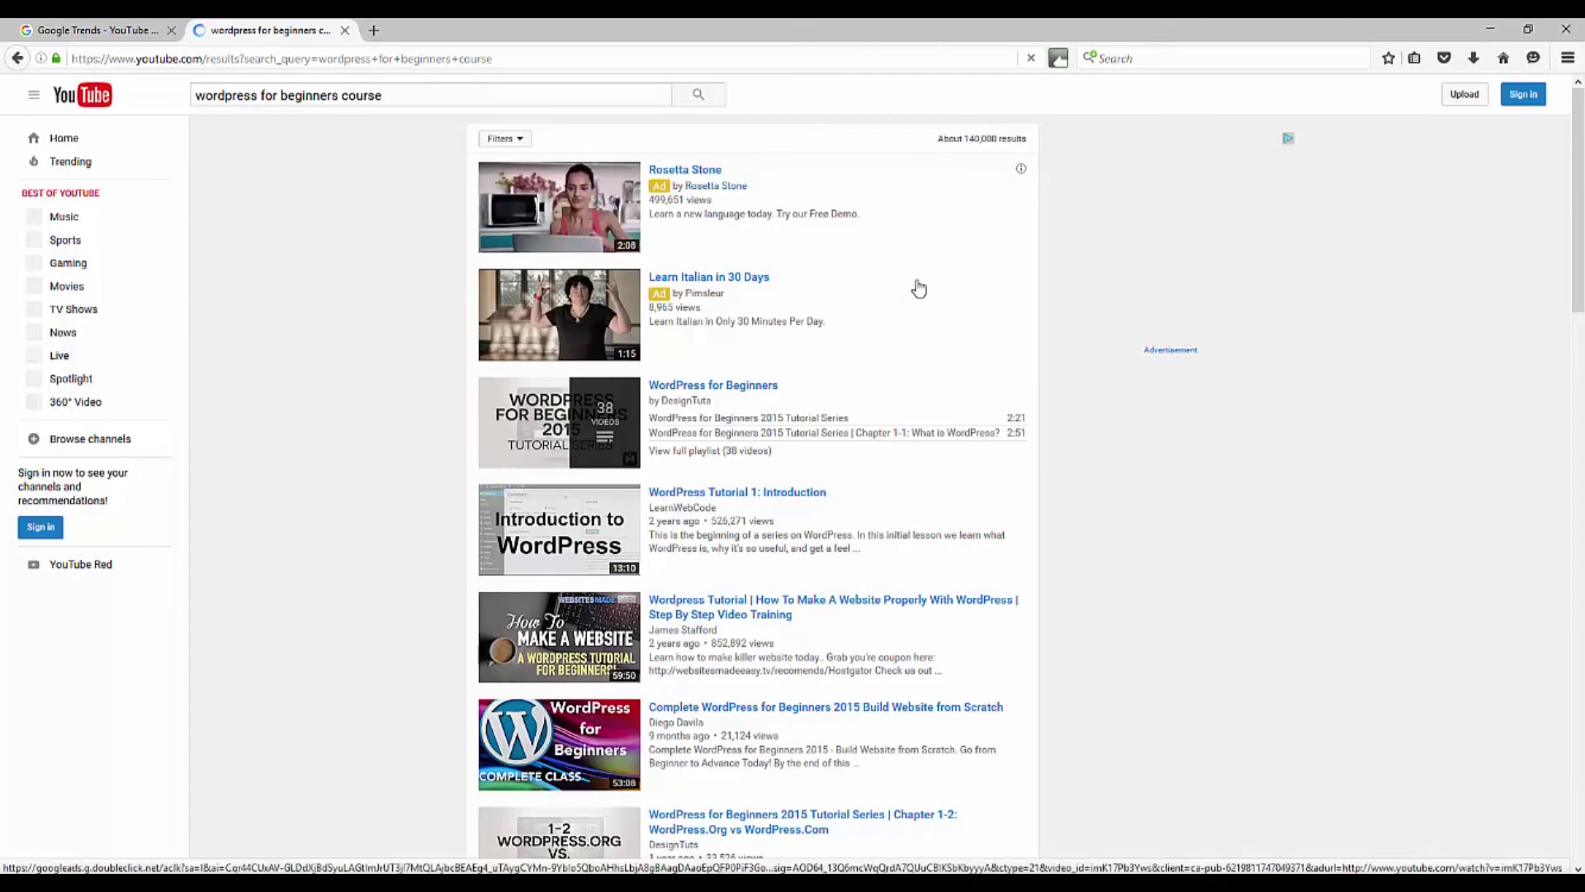
# Review the about 140,000 results, then add a closing quote after the query.
pyautogui.scroll(-1, 768, 495)
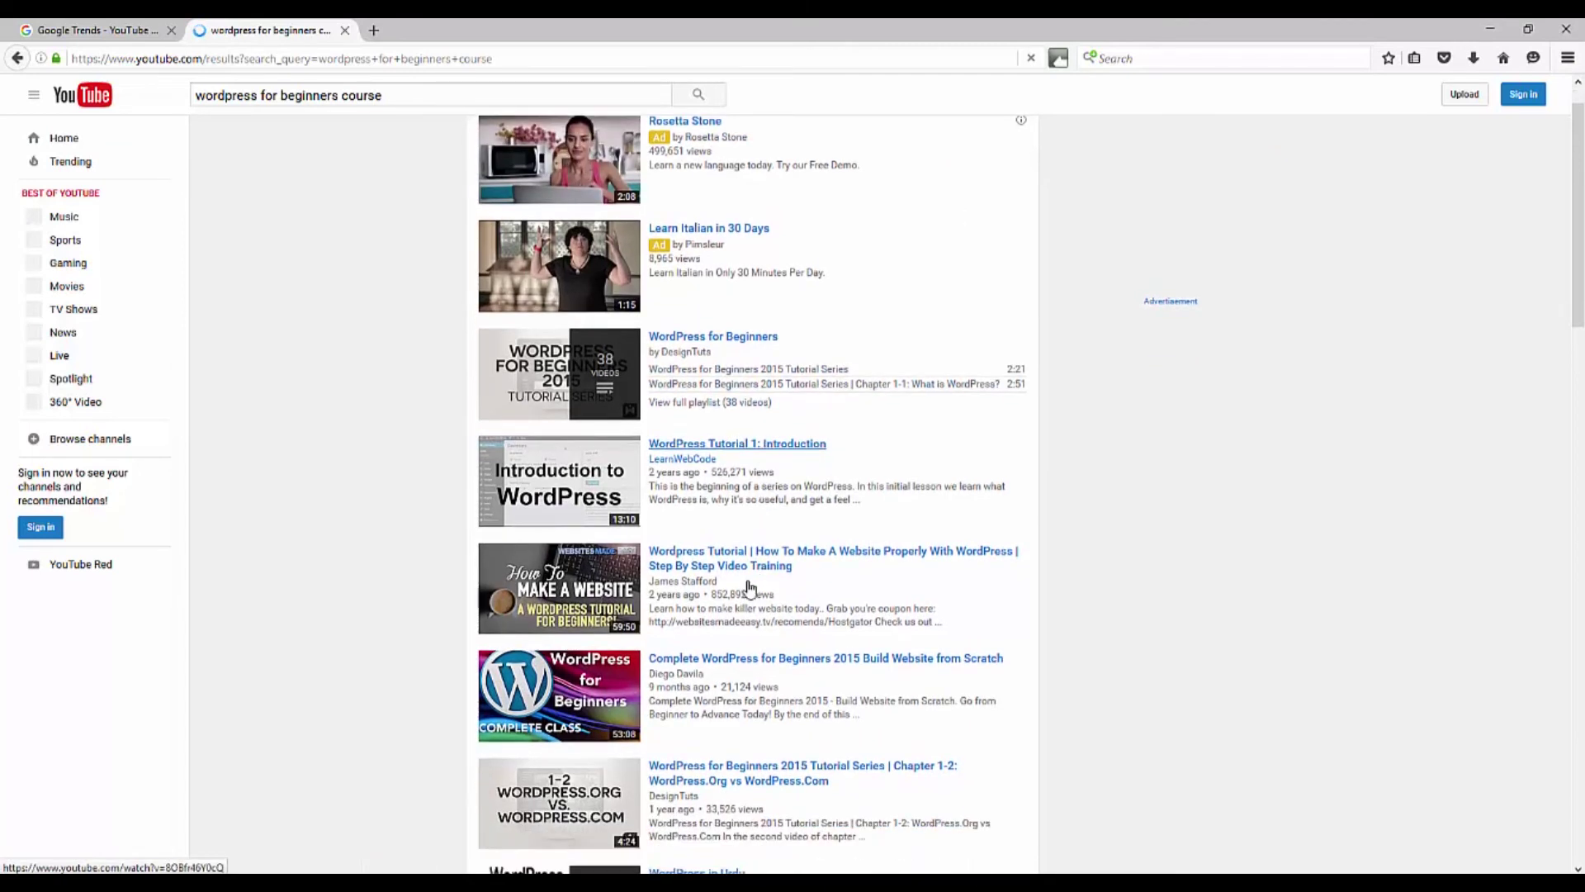
pyautogui.scroll(-3, 747, 593)
pyautogui.scroll(4, 740, 627)
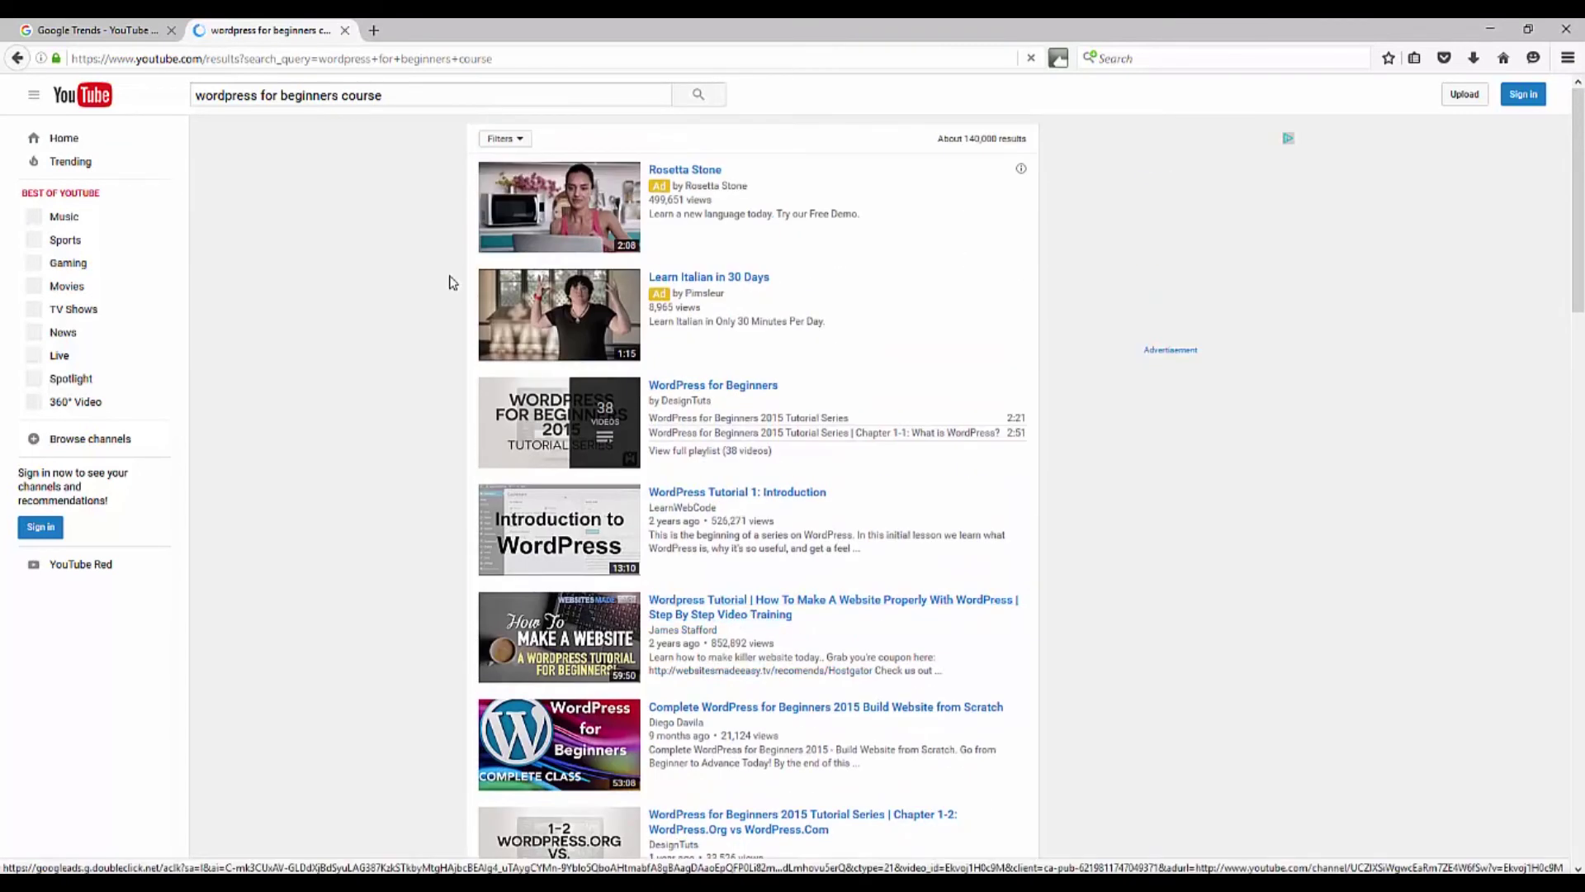
pyautogui.click(433, 92)
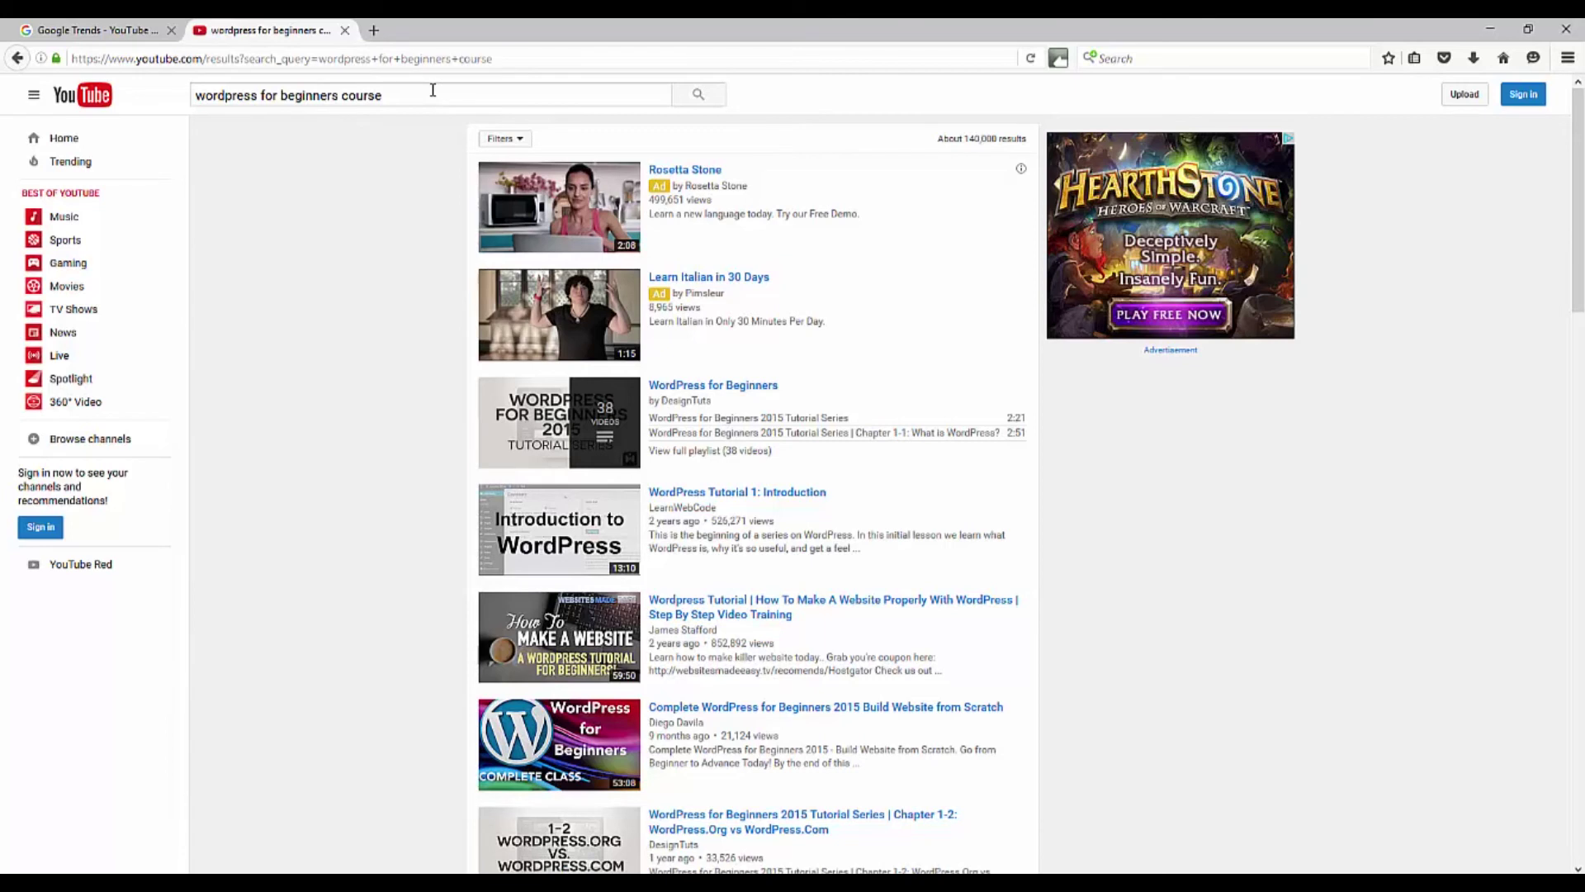
pyautogui.click(404, 95)
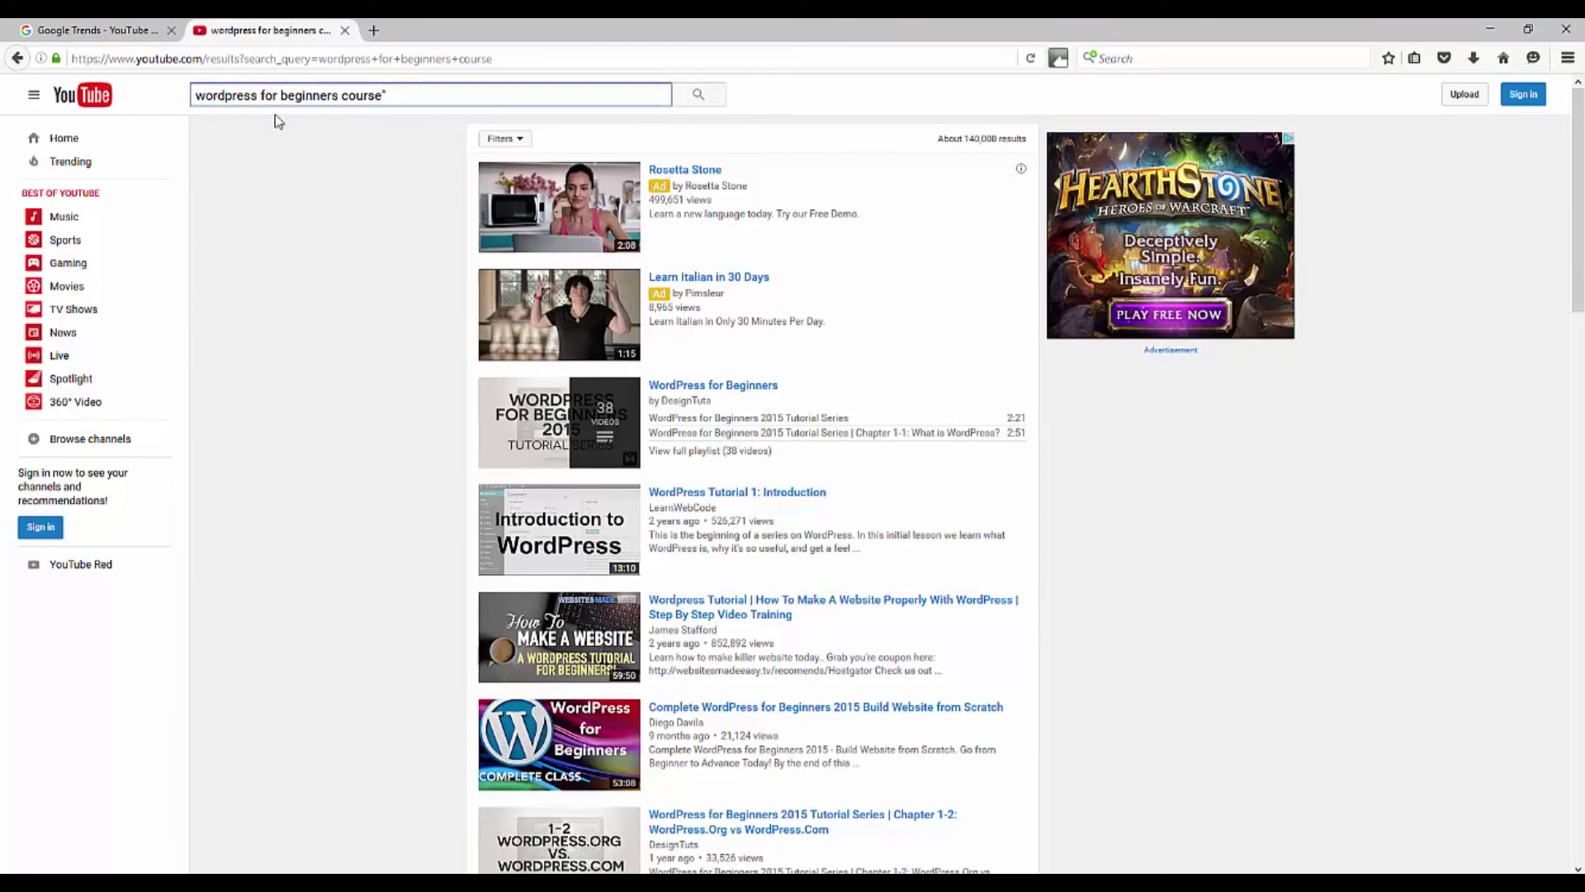
# Add an opening quote and run the exact-phrase search, narrowing results to about 37.
pyautogui.click(197, 95)
pyautogui.write('"')
pyautogui.press('Return')
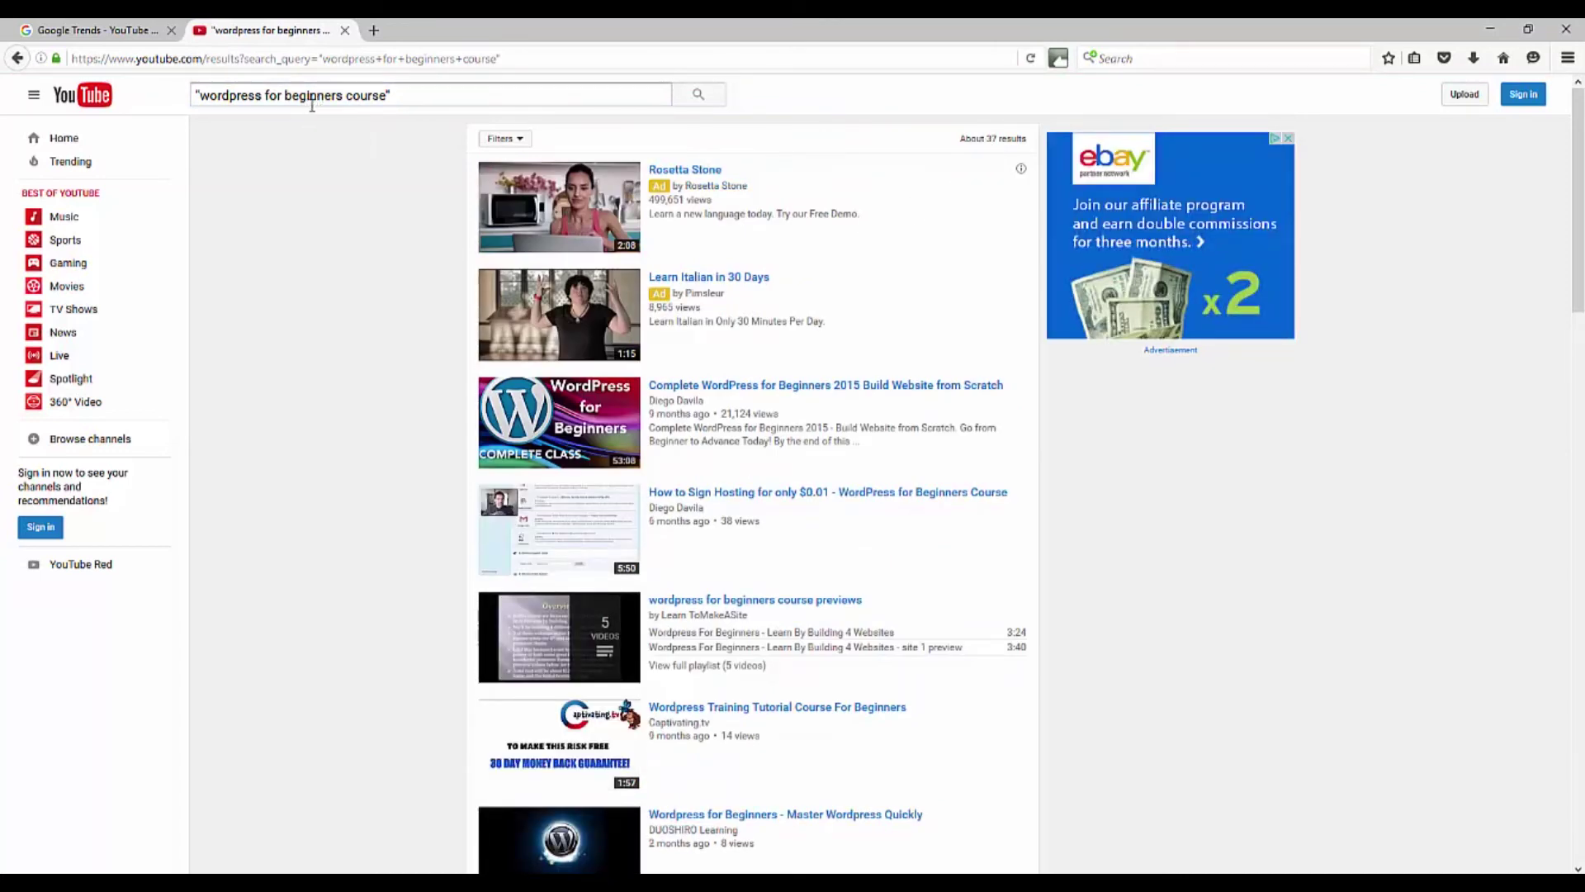
# Open the Complete WordPress for Beginners 2015 video from the results.
pyautogui.scroll(-2, 857, 398)
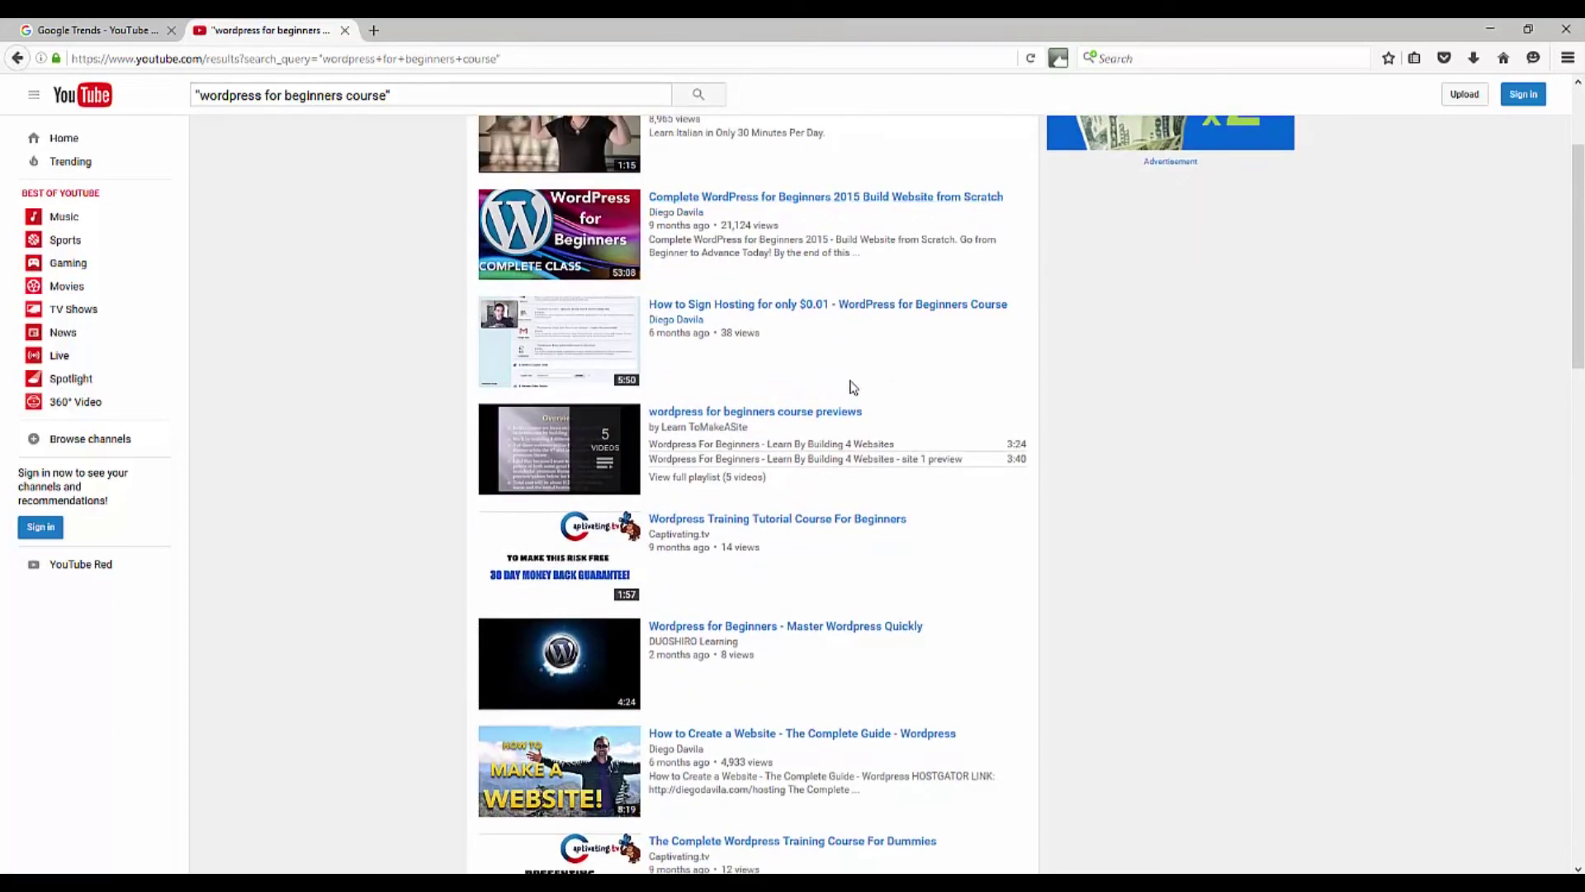
pyautogui.scroll(2, 854, 387)
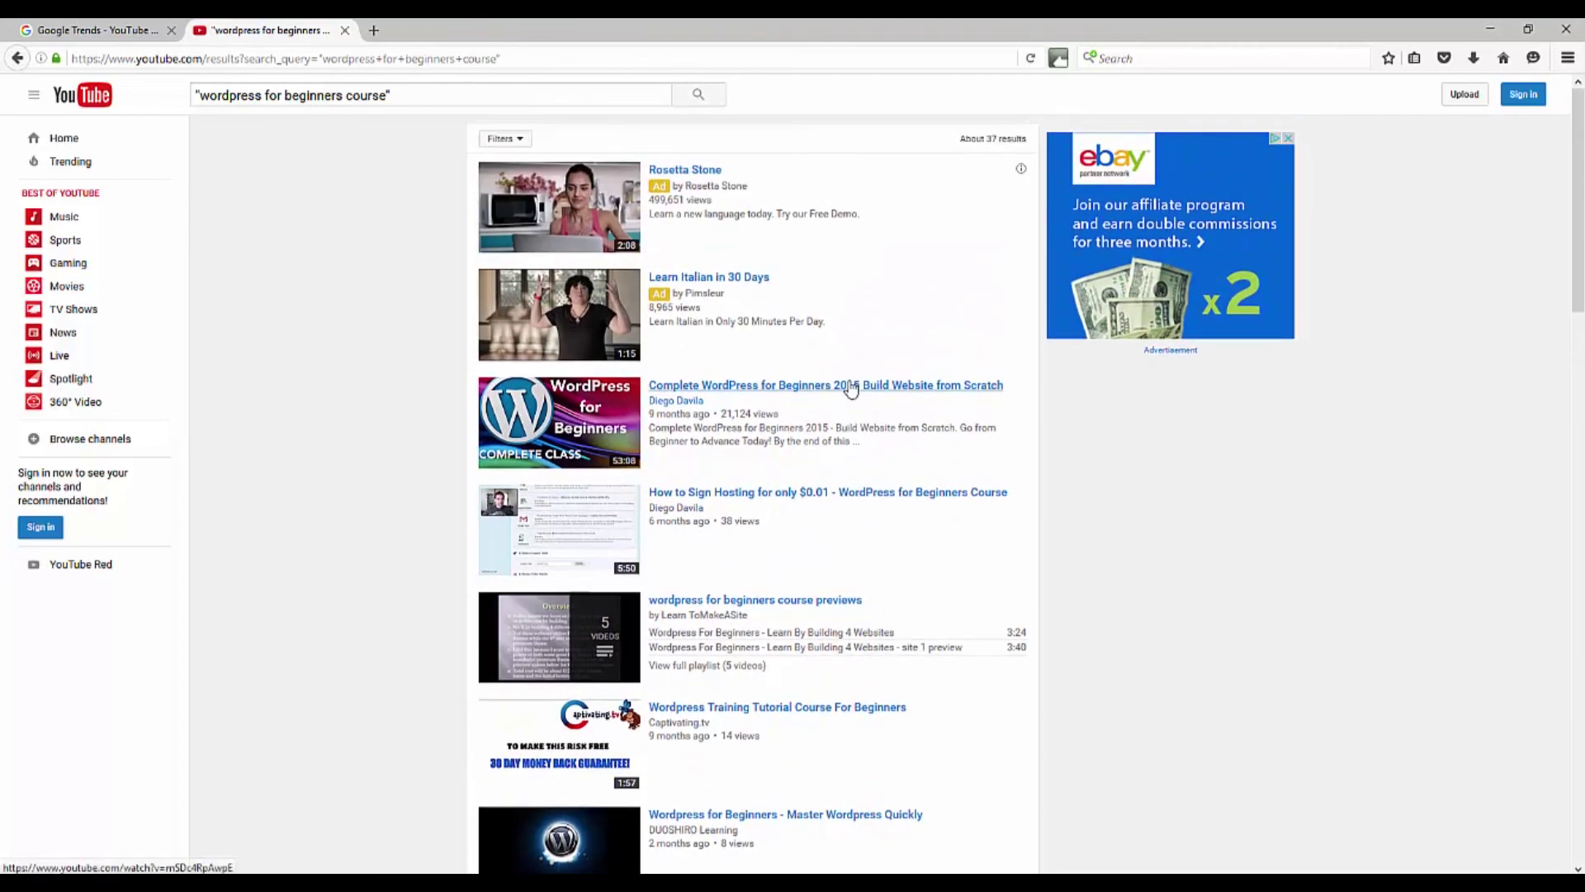
pyautogui.click(851, 388)
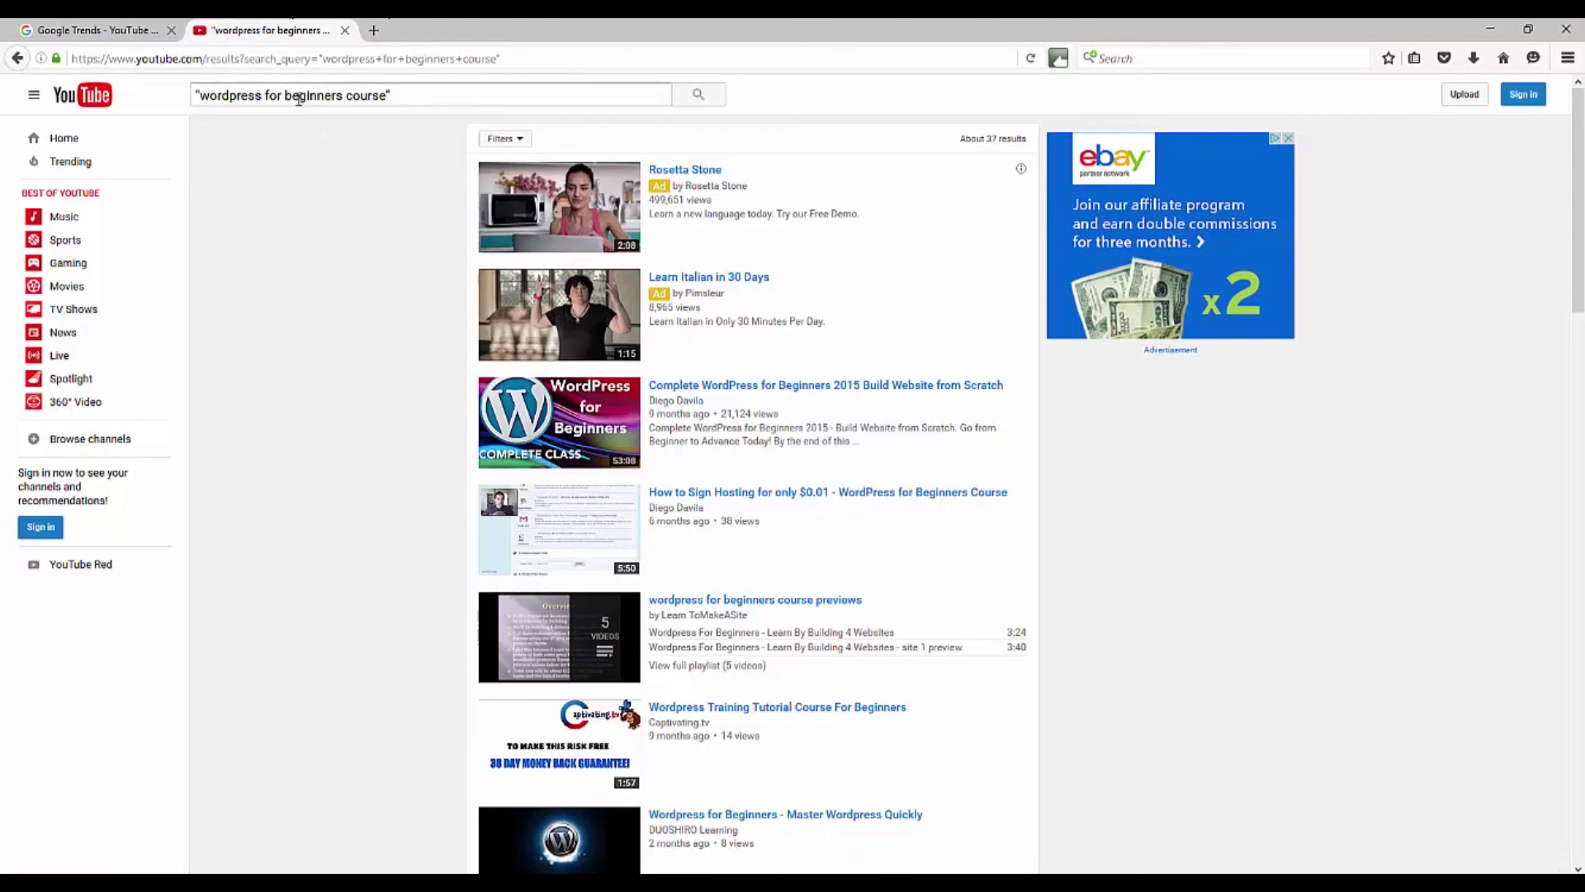
# Return to the Google Trends five-term YouTube Search comparison and check its chart.
pyautogui.click(143, 33)
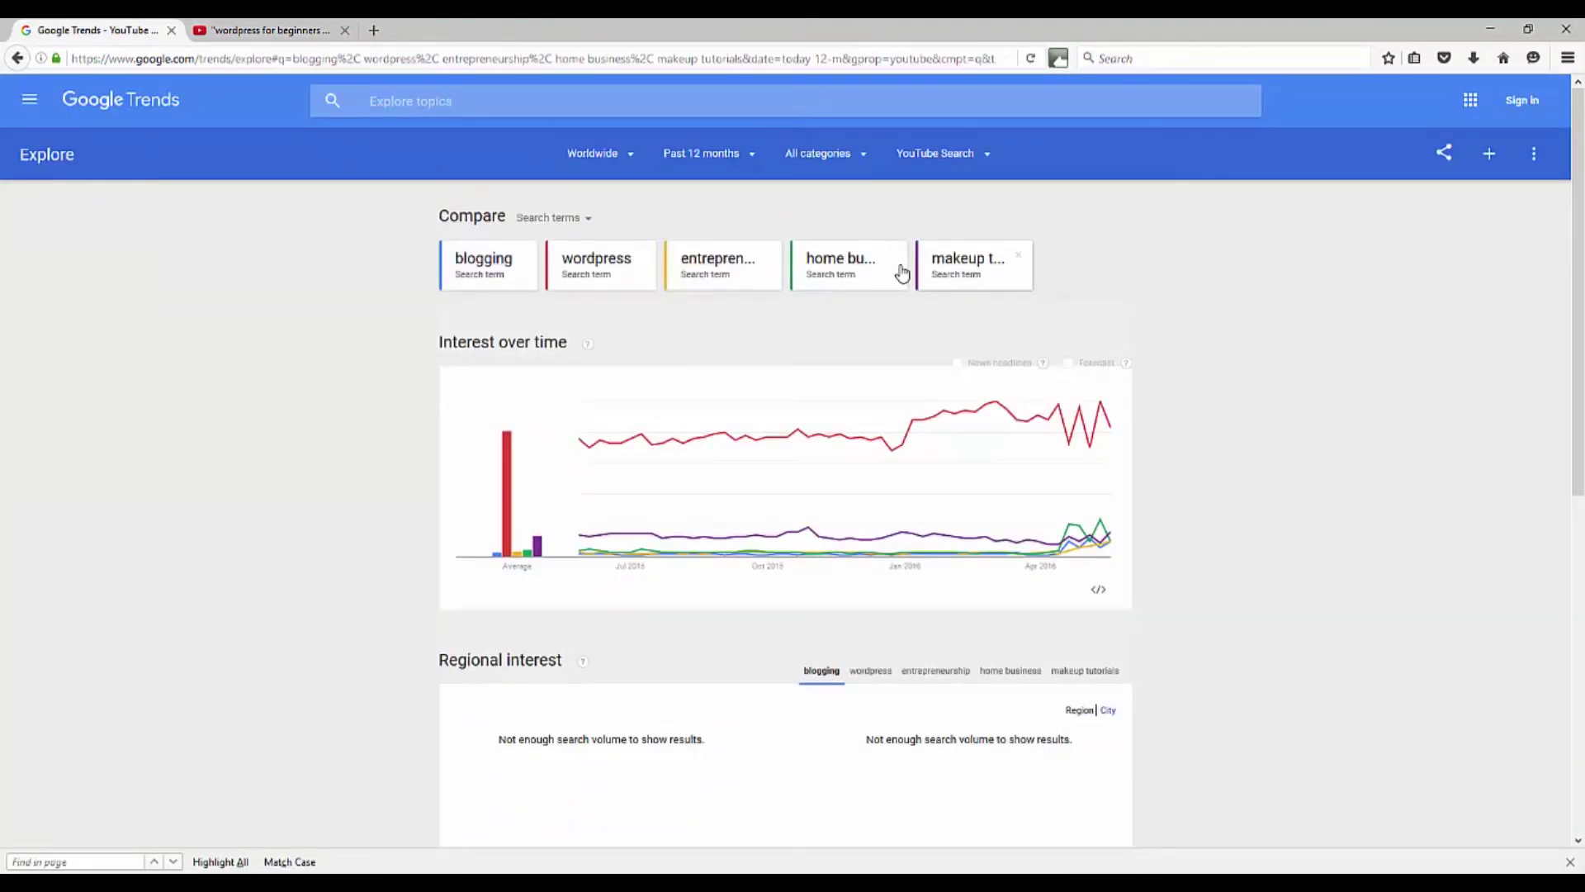
pyautogui.scroll(-1, 1138, 415)
pyautogui.scroll(1, 1135, 413)
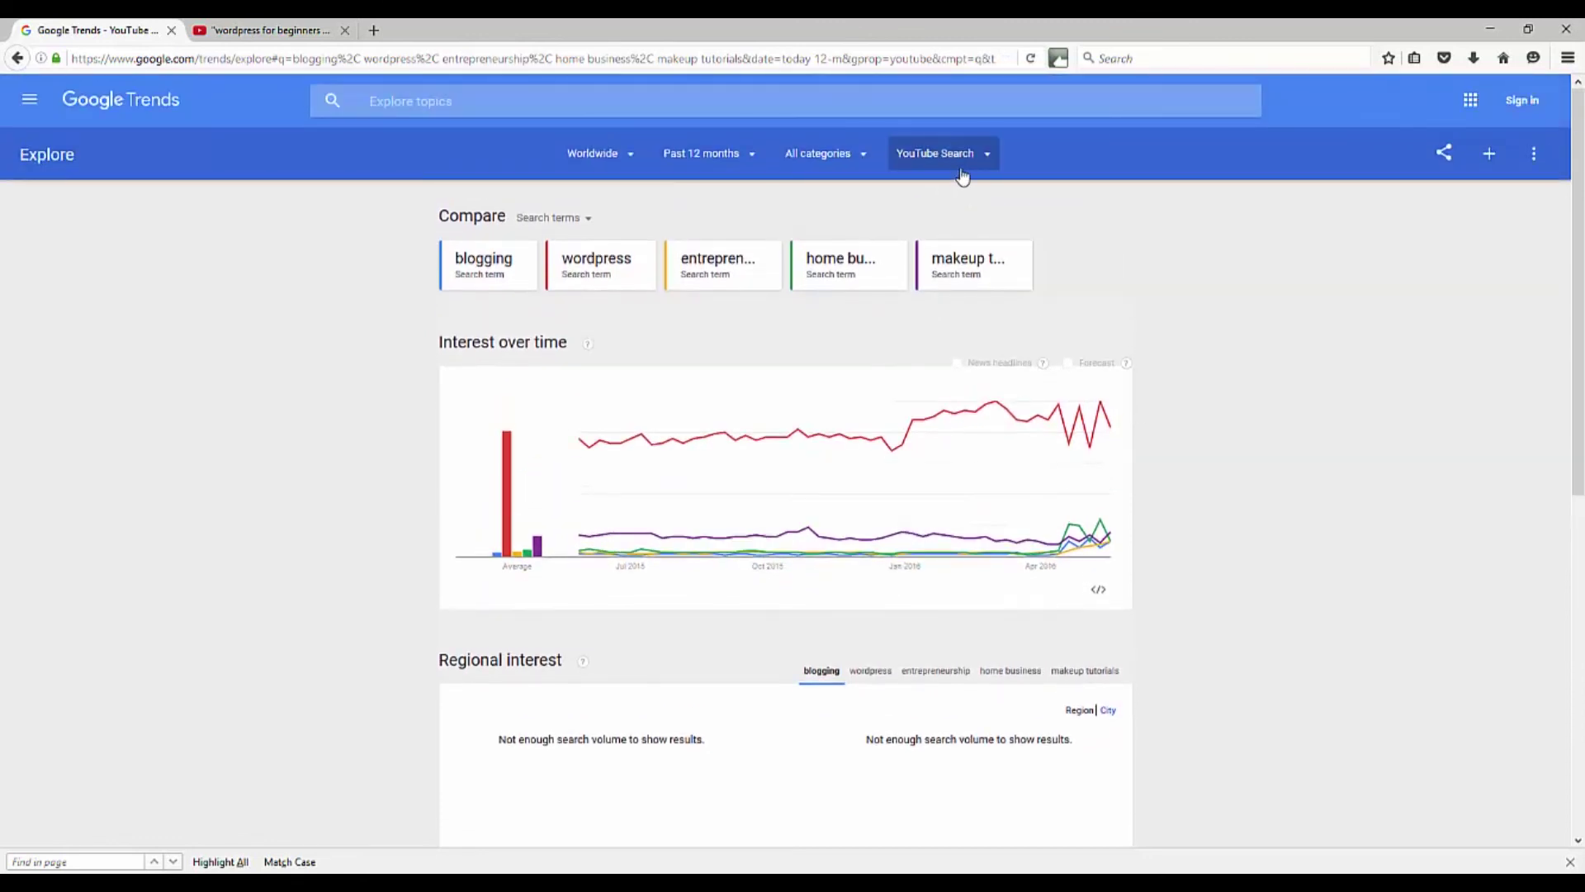